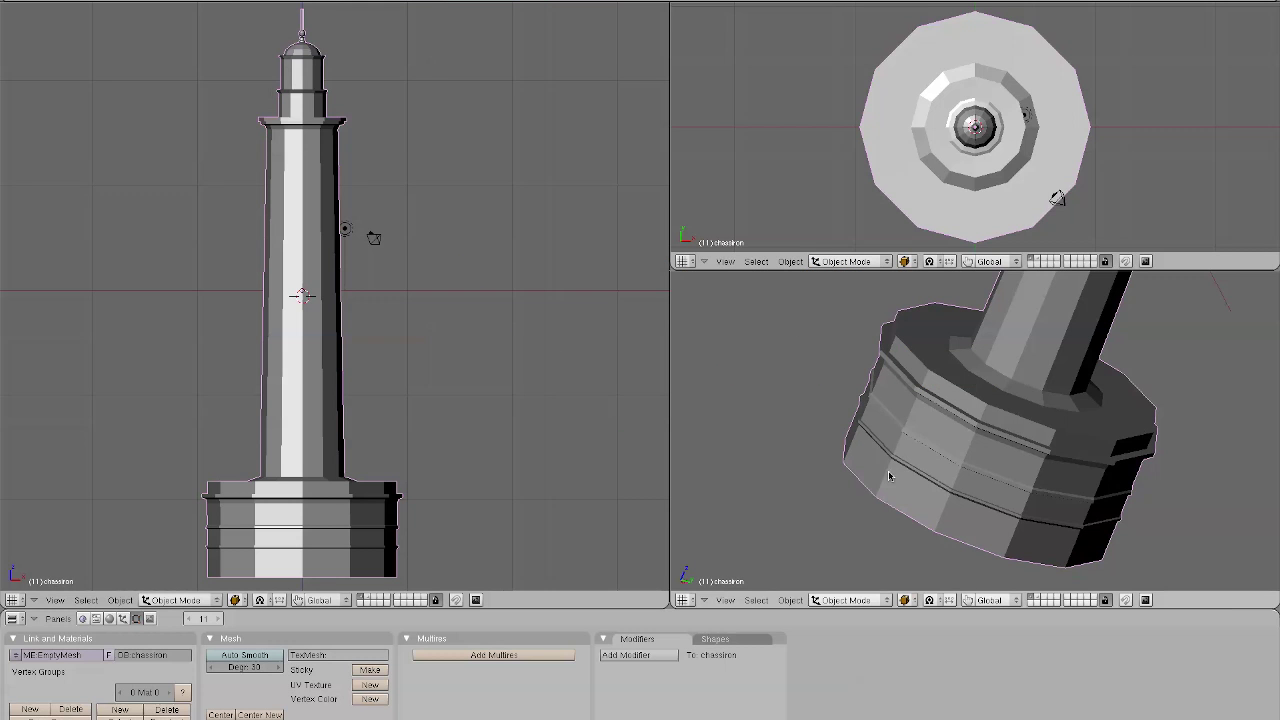
- In Edit Mode, select the connected tower mesh and hide it, leaving only the base
mouse_move(1043, 417)
middle_down()
mouse_move(945, 429)
mouse_move(1062, 403)
middle_up()
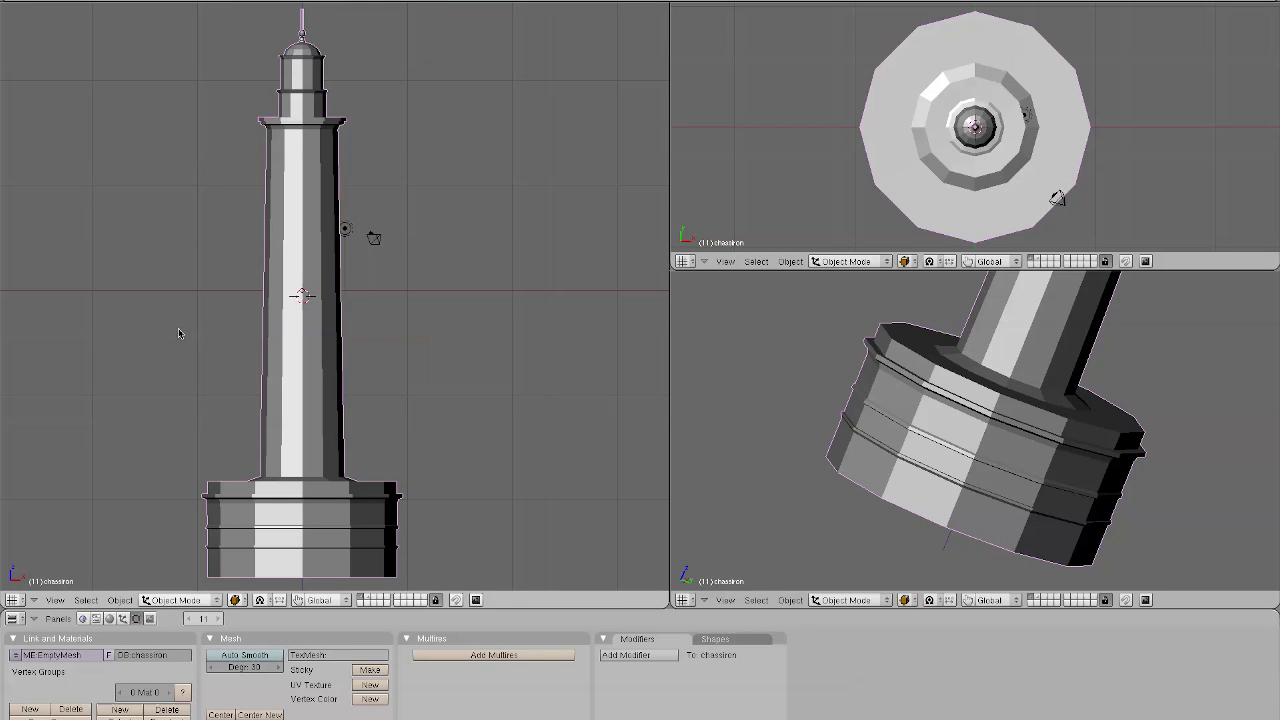
key(Tab)
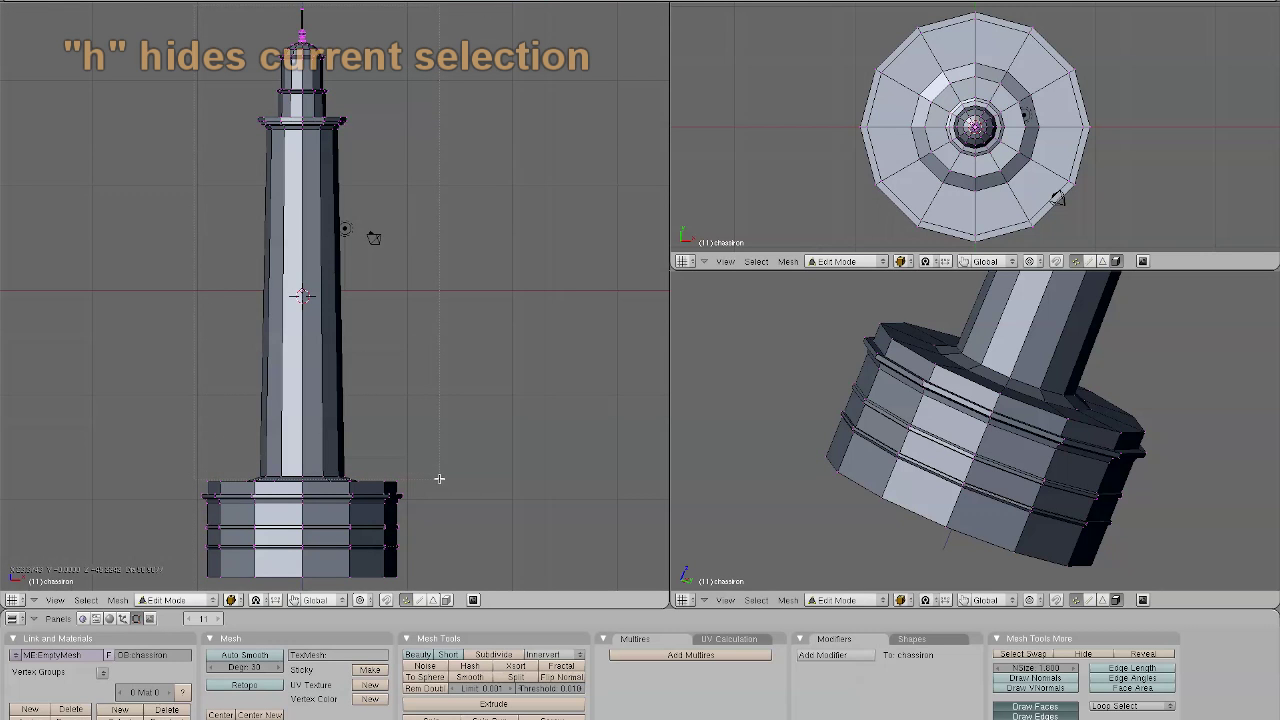
key(ctrl+l)
key(h)
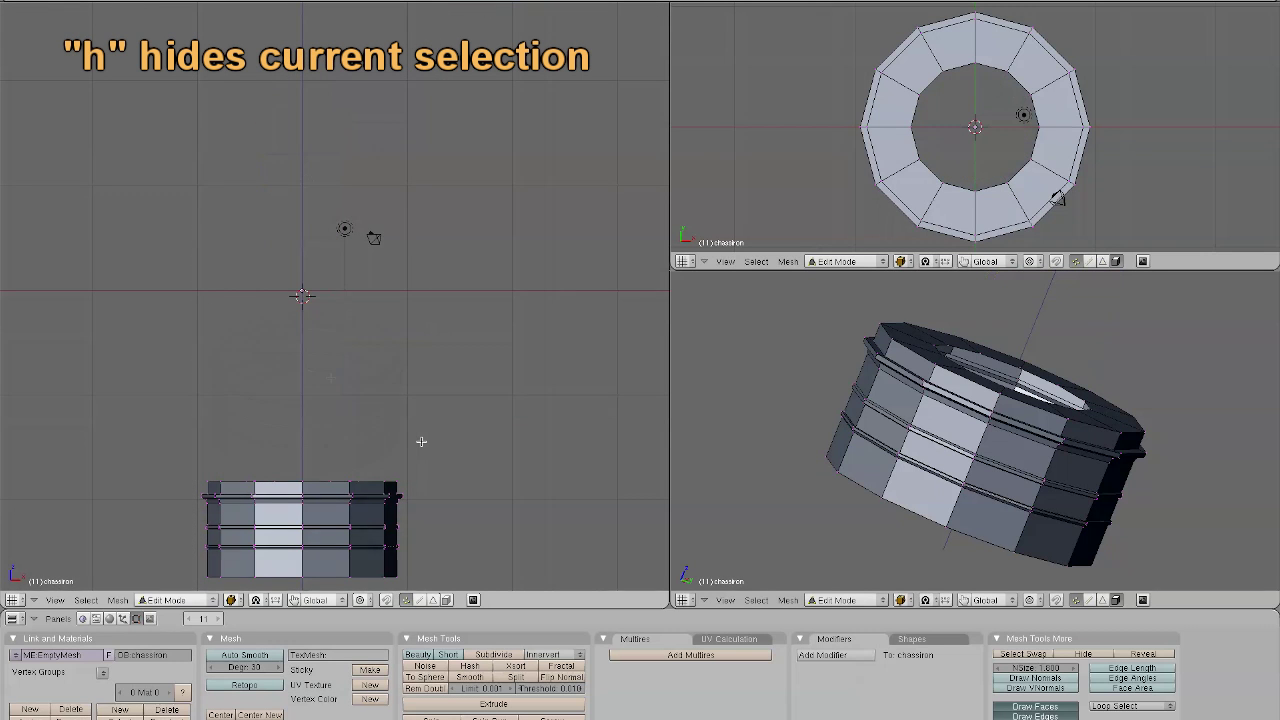
- Select the whole remaining base and separate it into its own object
middle_drag(421, 441, 330, 392)
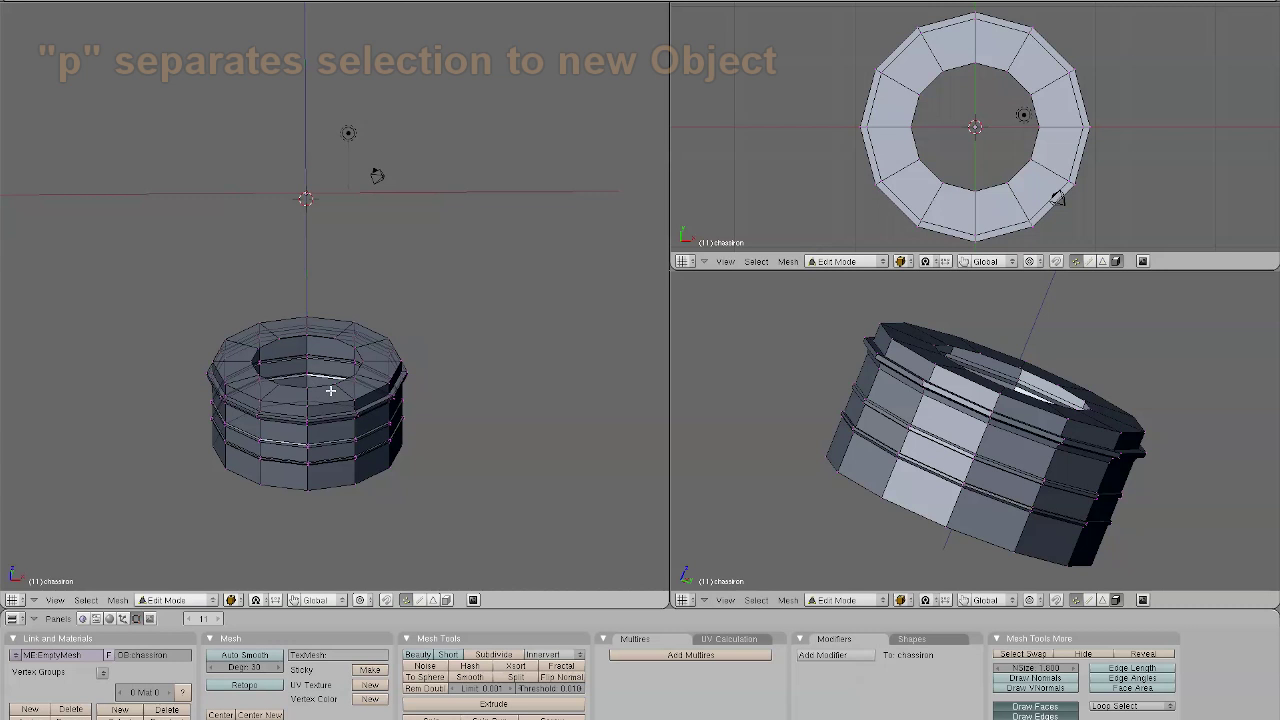
key(a)
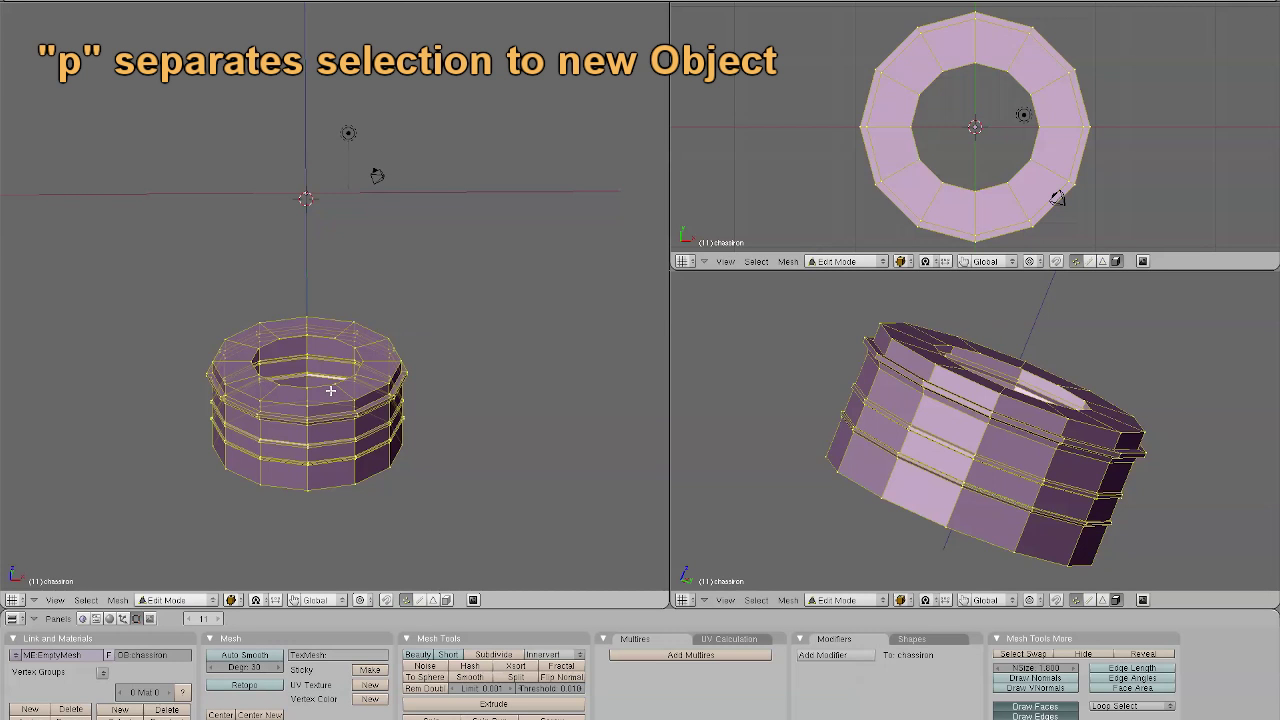
key(p)
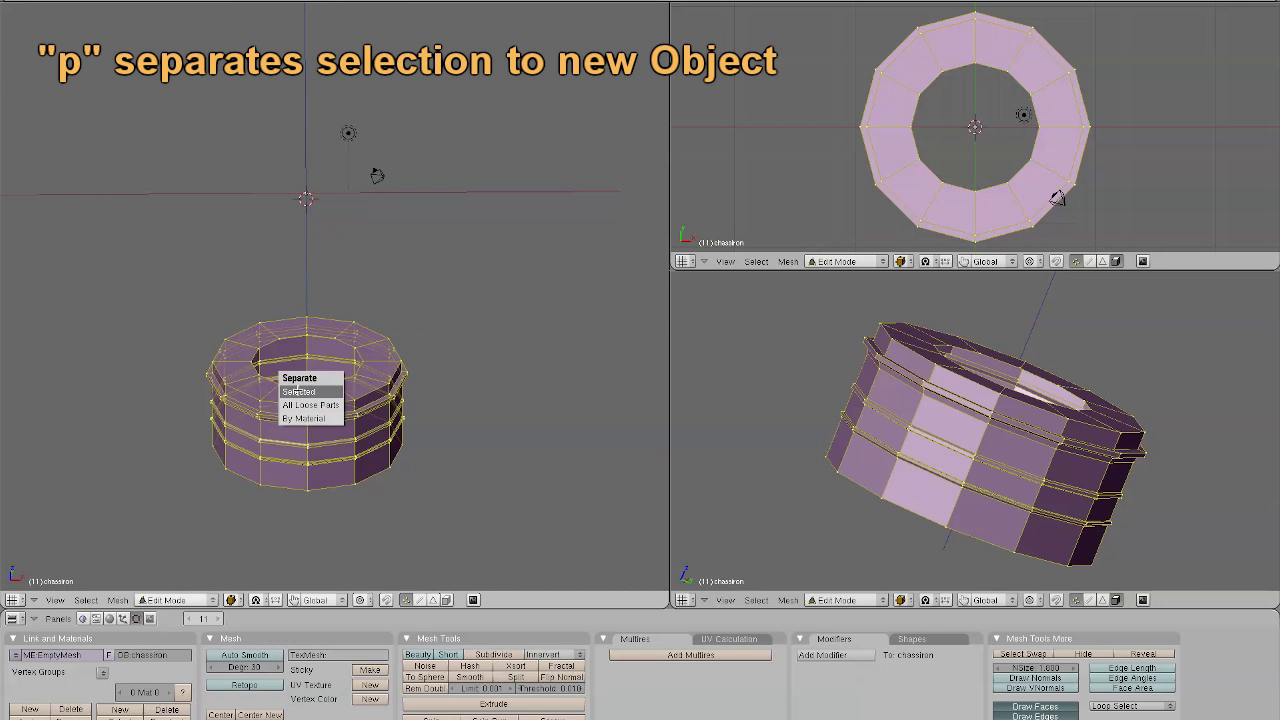
click(298, 391)
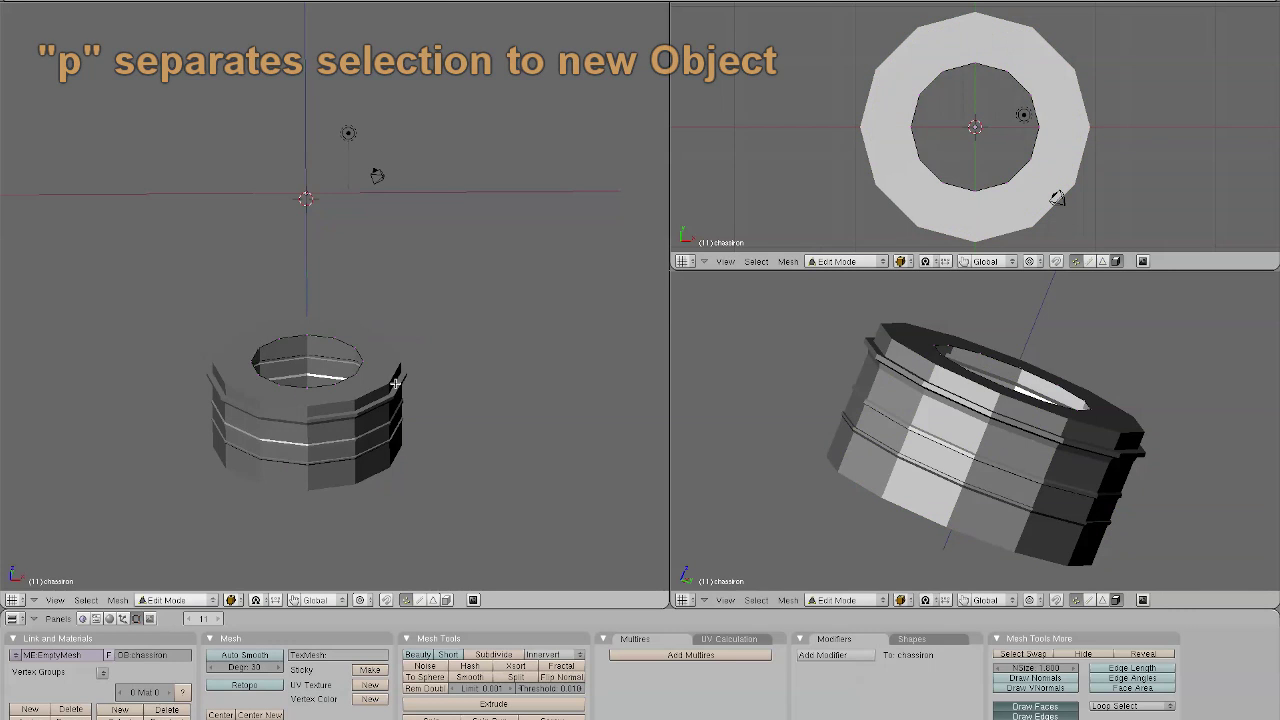
- Select the separated base object and enter its Edit Mode with nothing selected
key(Tab)
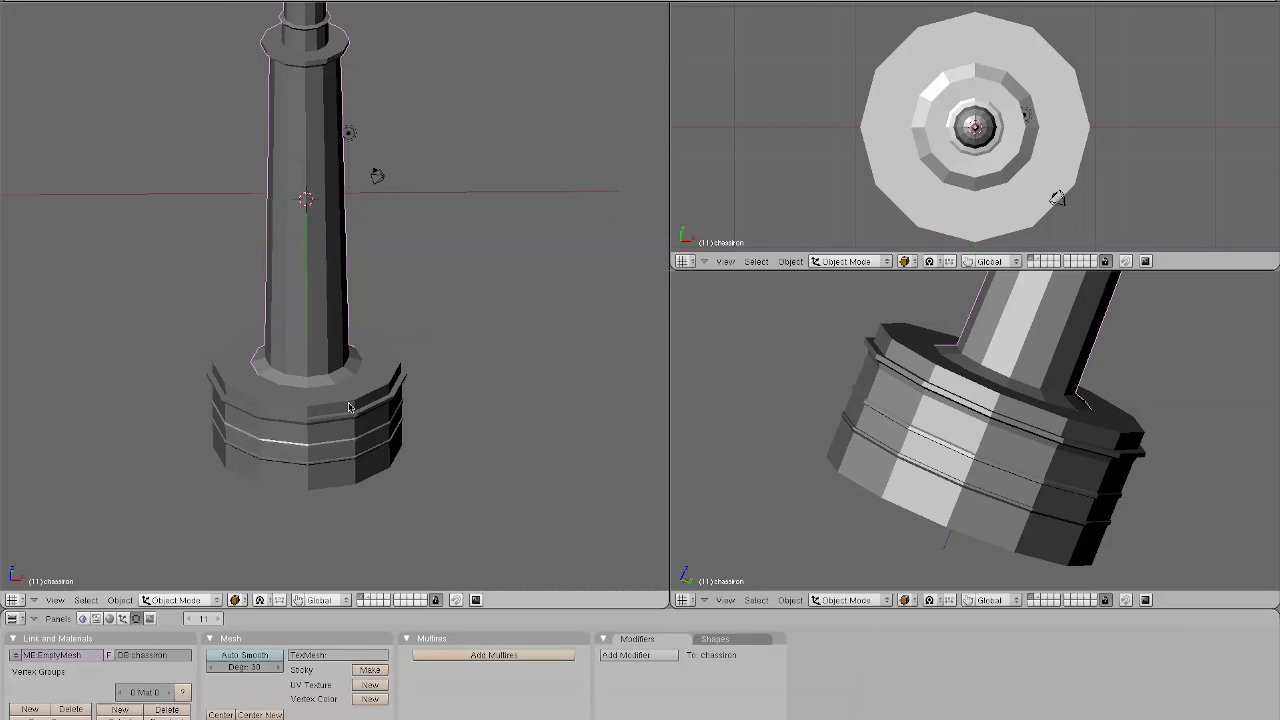
right_click(349, 407)
key(Tab)
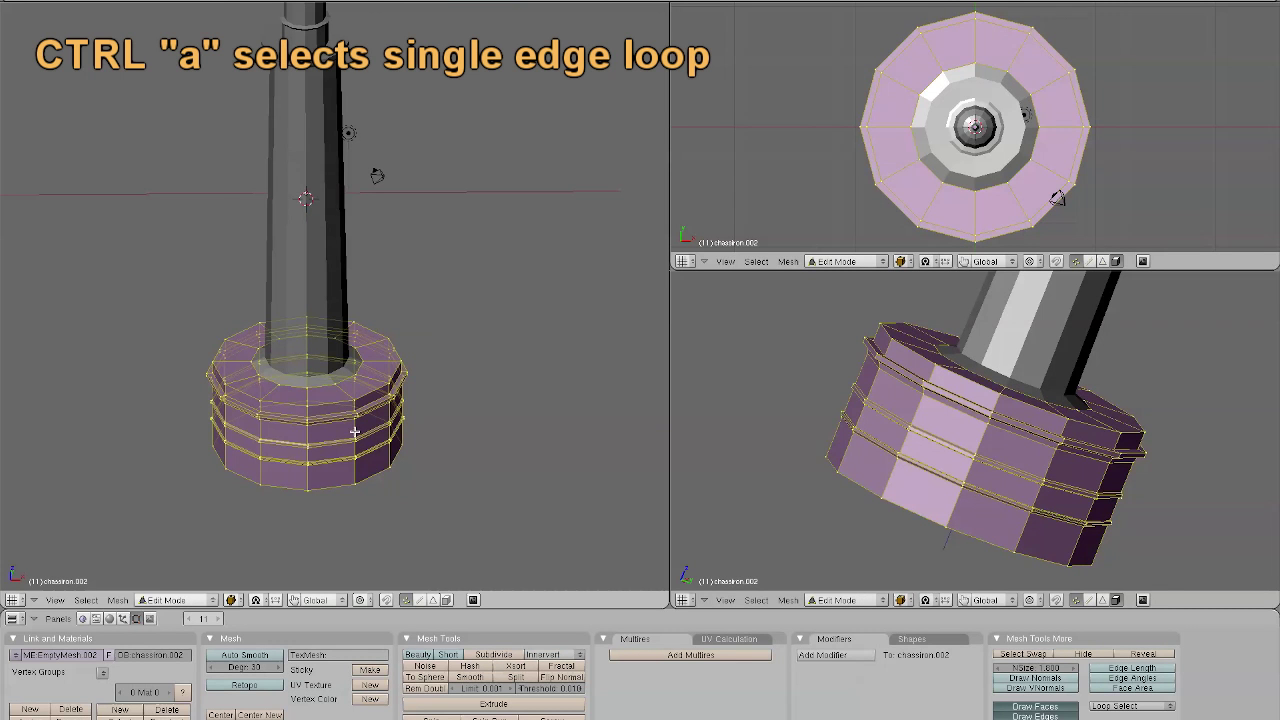
key(a)
scroll(354, 432, up, 4)
- Keep one vertical edge loop by inverting the selection and deleting all other faces
alt+right_click(394, 296)
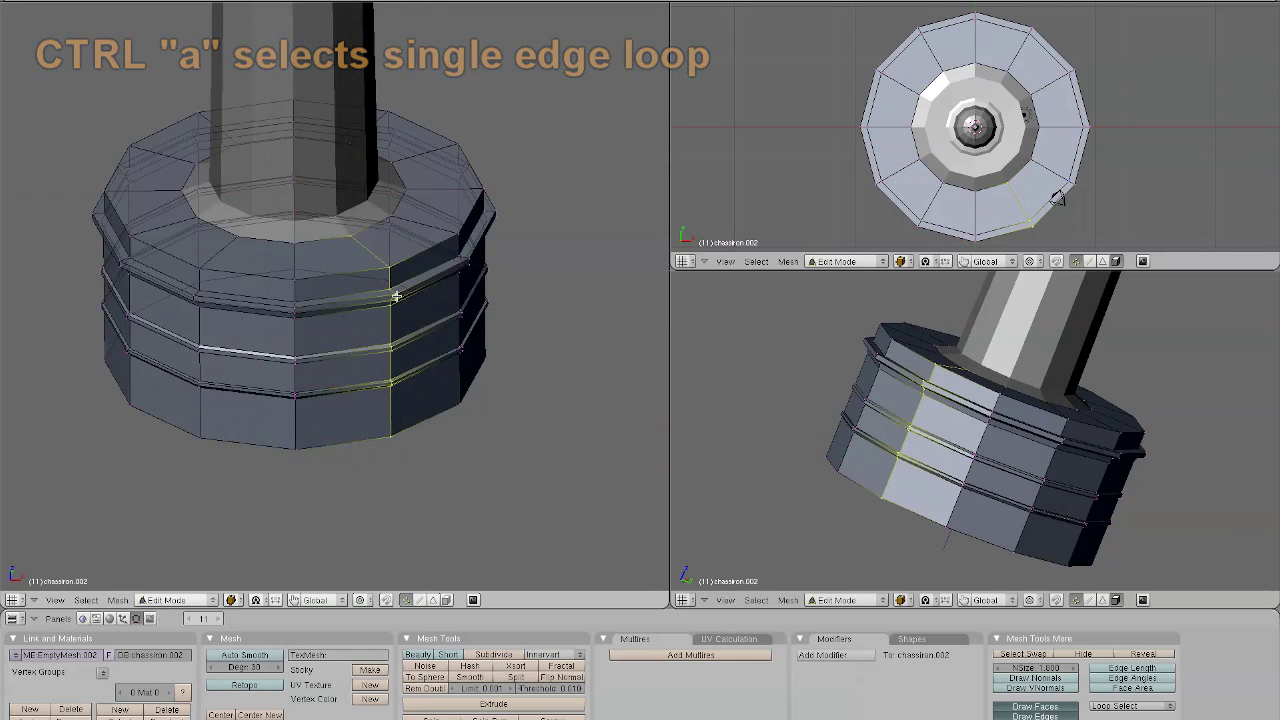
key(ctrl+i)
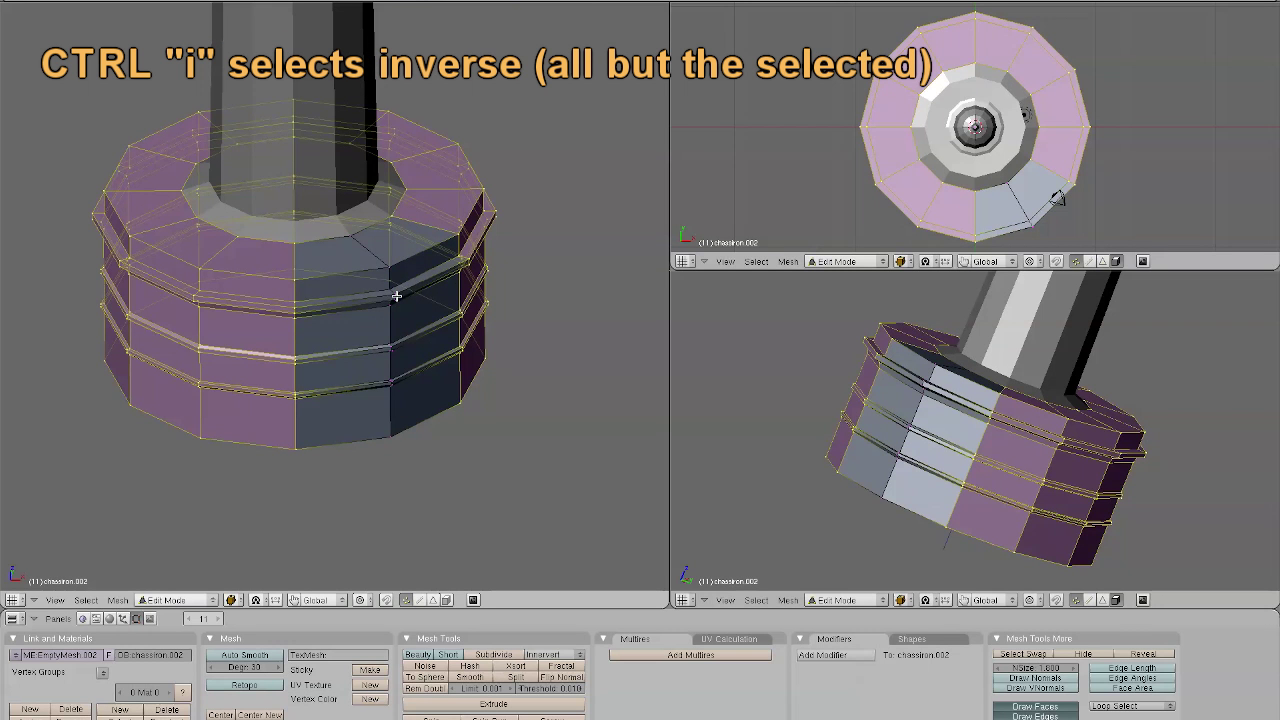
key(x)
click(414, 294)
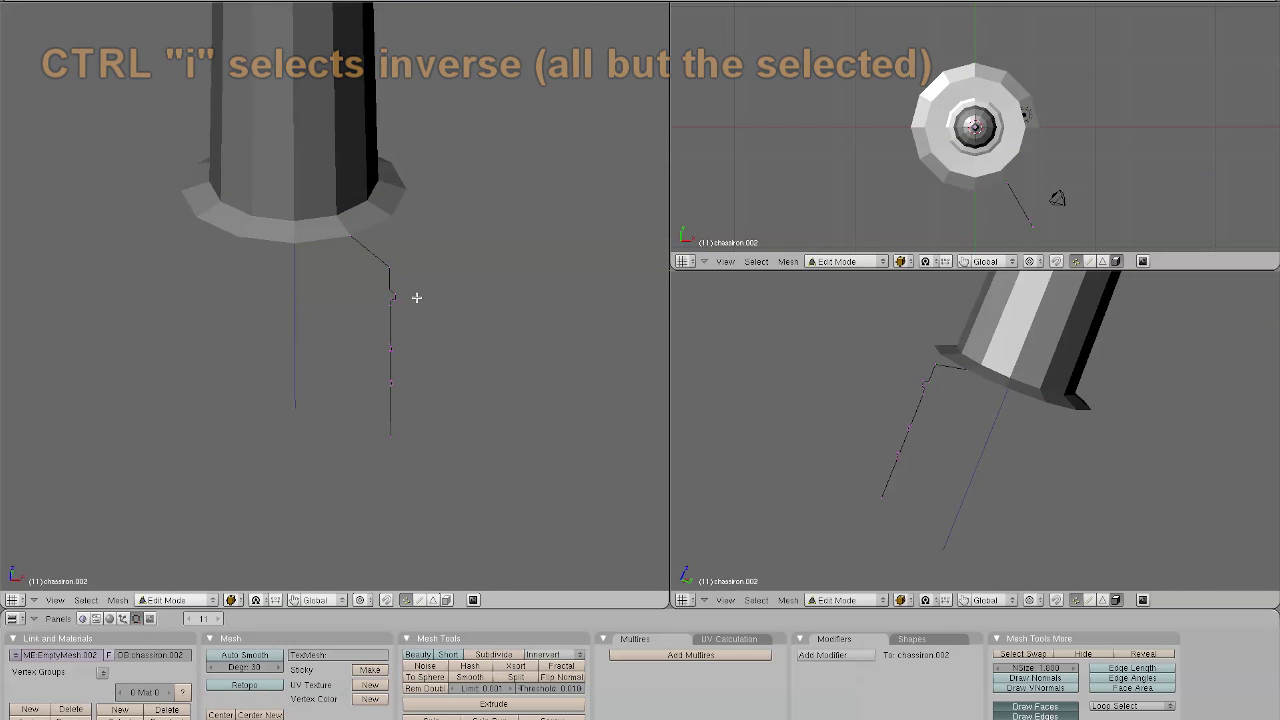
key(Tab)
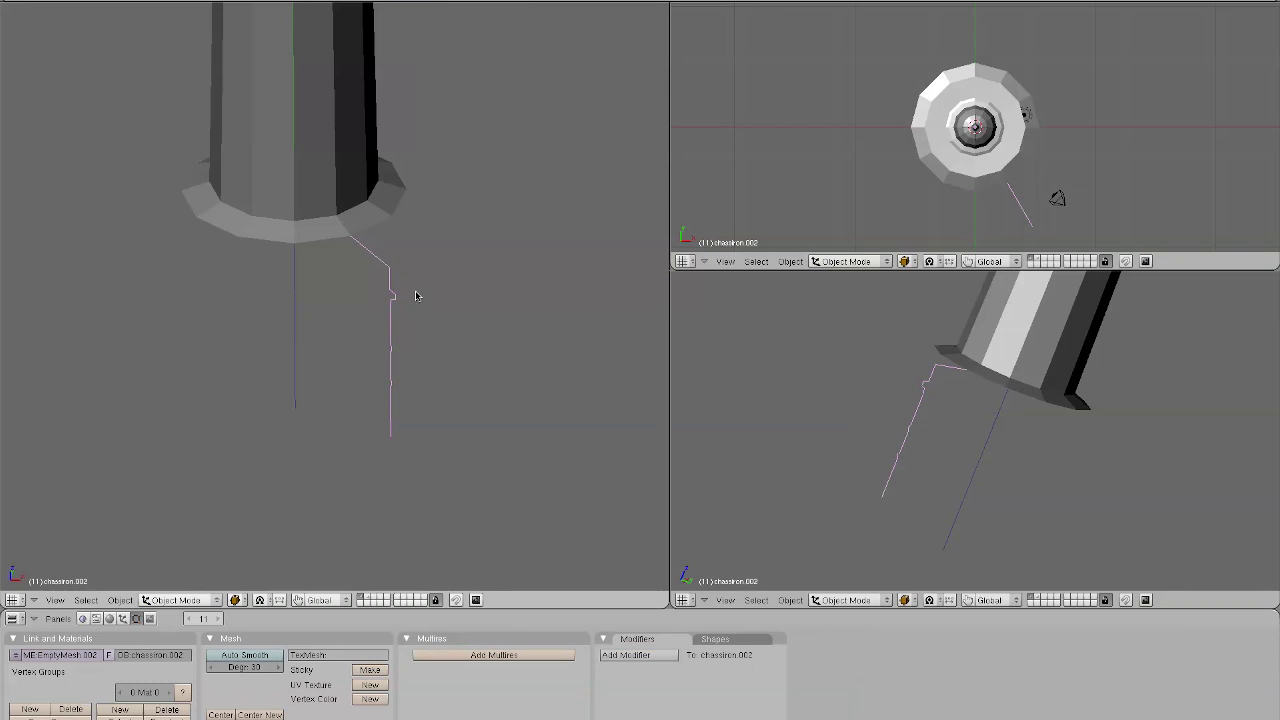
- Snap the 3D cursor to the selected profile object
click(119, 600)
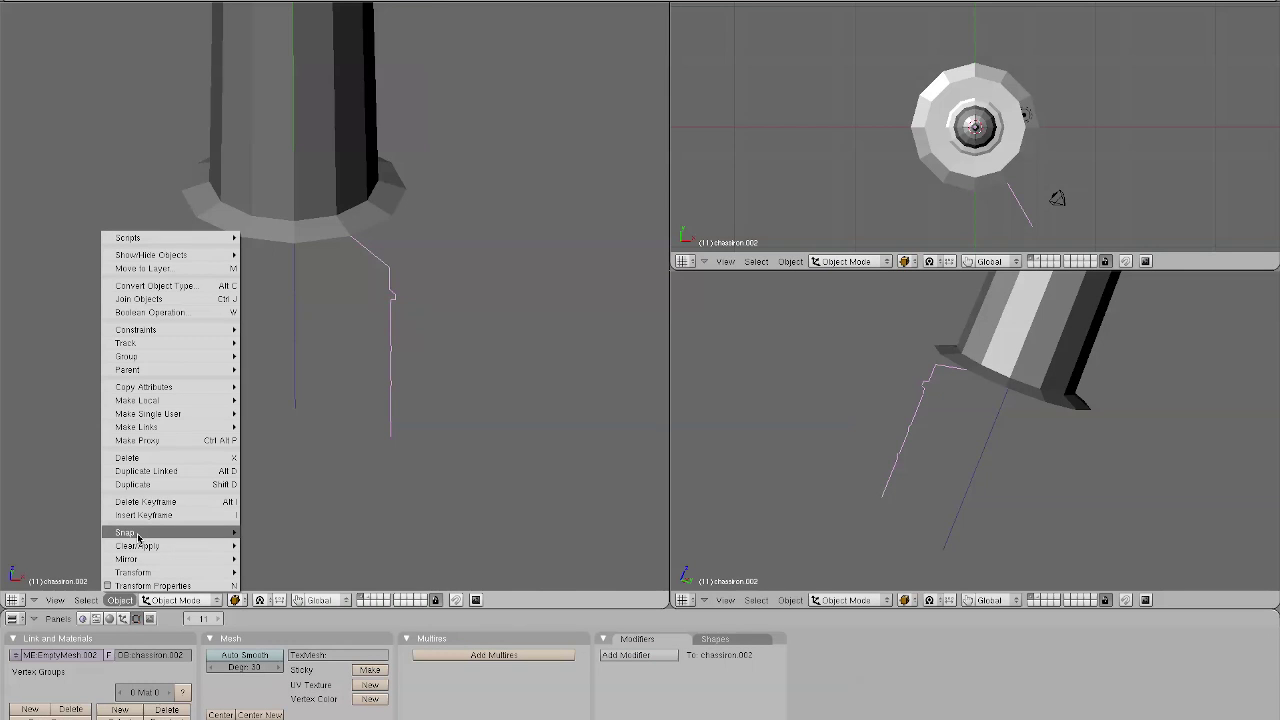
mouse_move(140, 533)
click(327, 577)
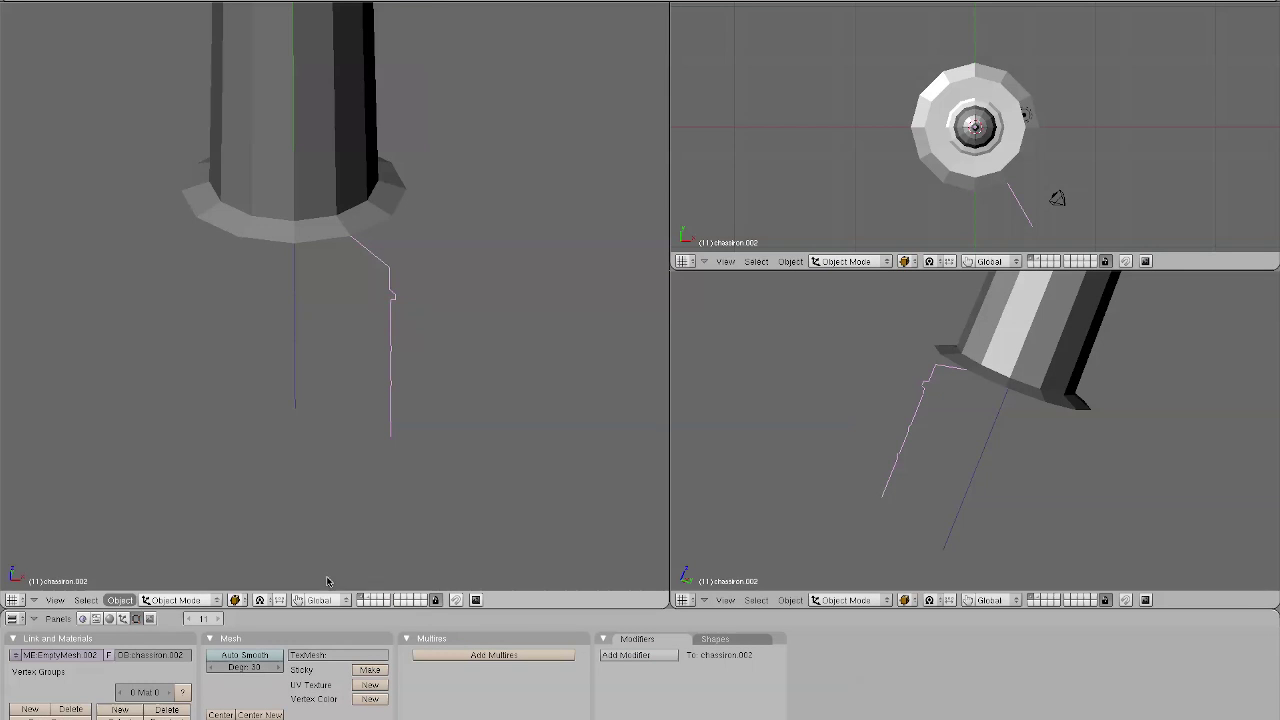
scroll(371, 280, down, 5)
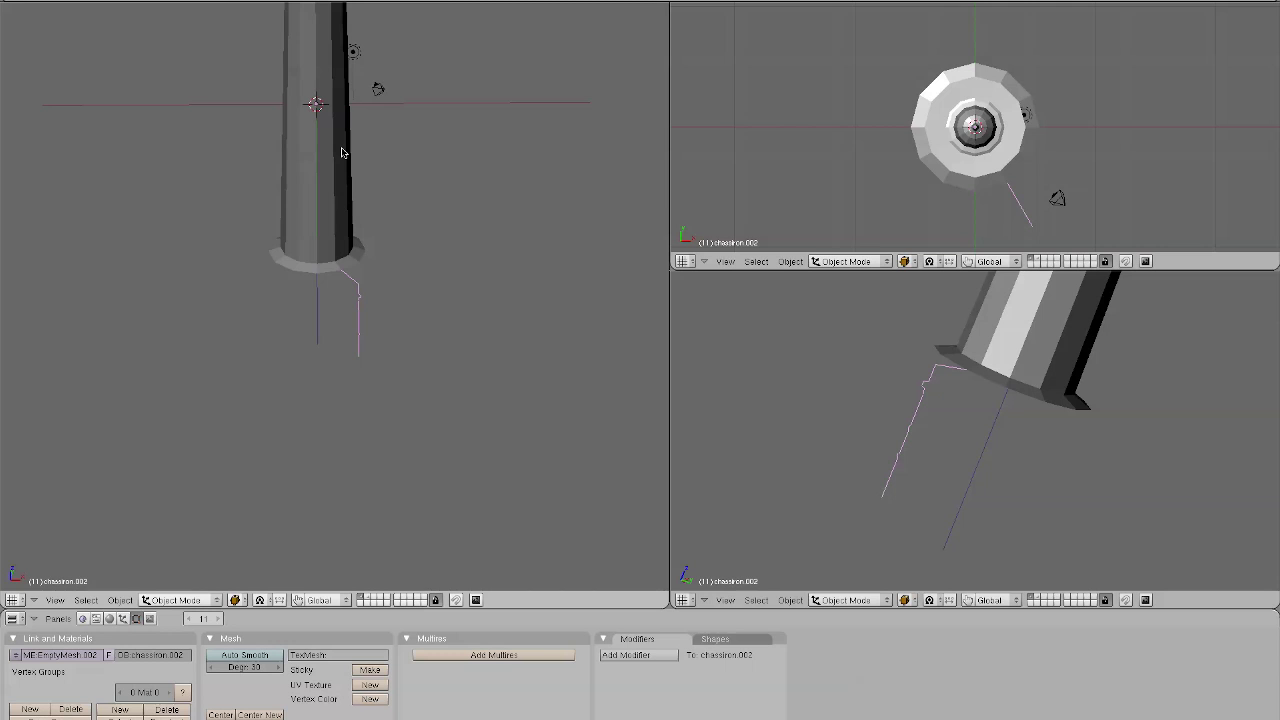
middle_drag(365, 248, 373, 302)
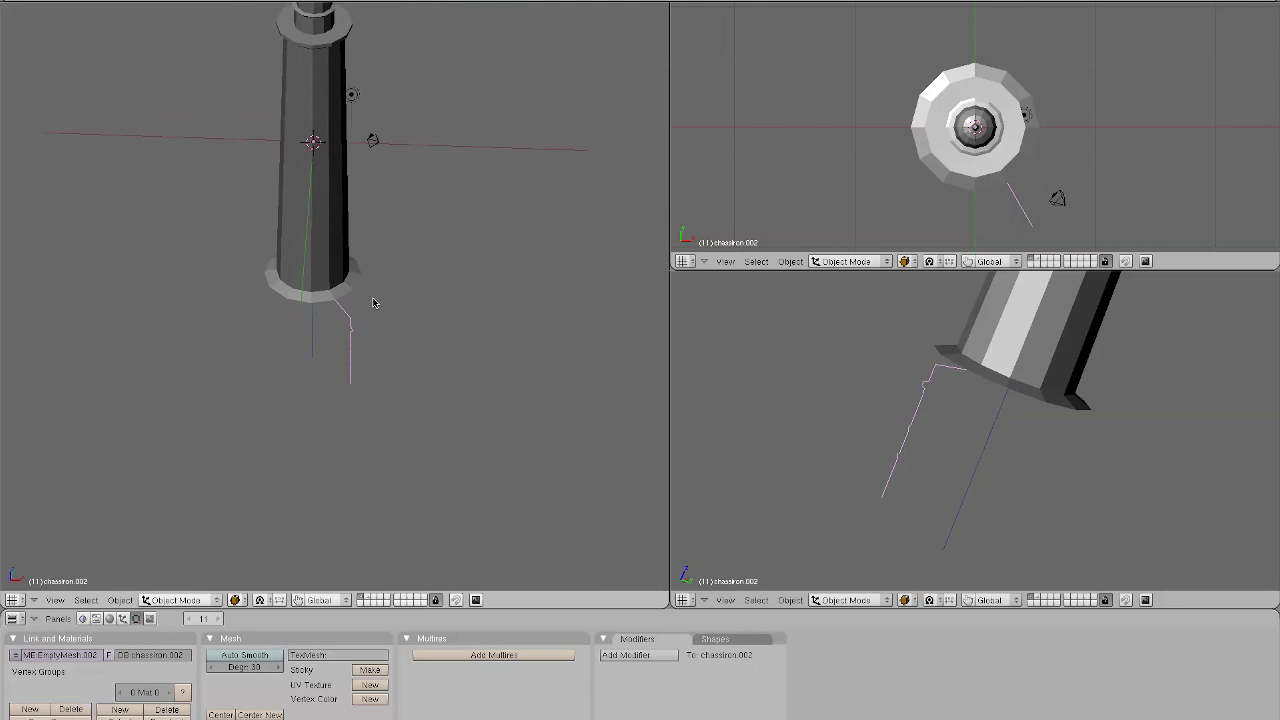
- Edit the profile and look at it straight down from the Top view
key(Tab)
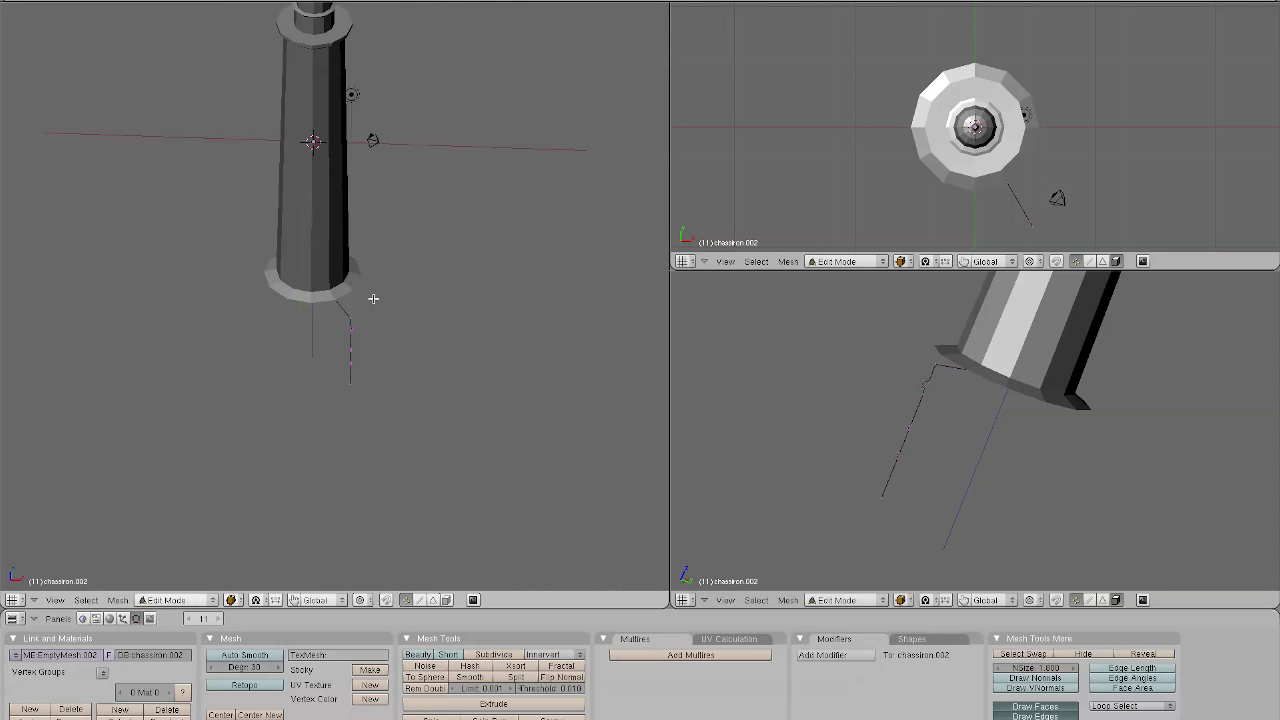
click(57, 600)
click(60, 488)
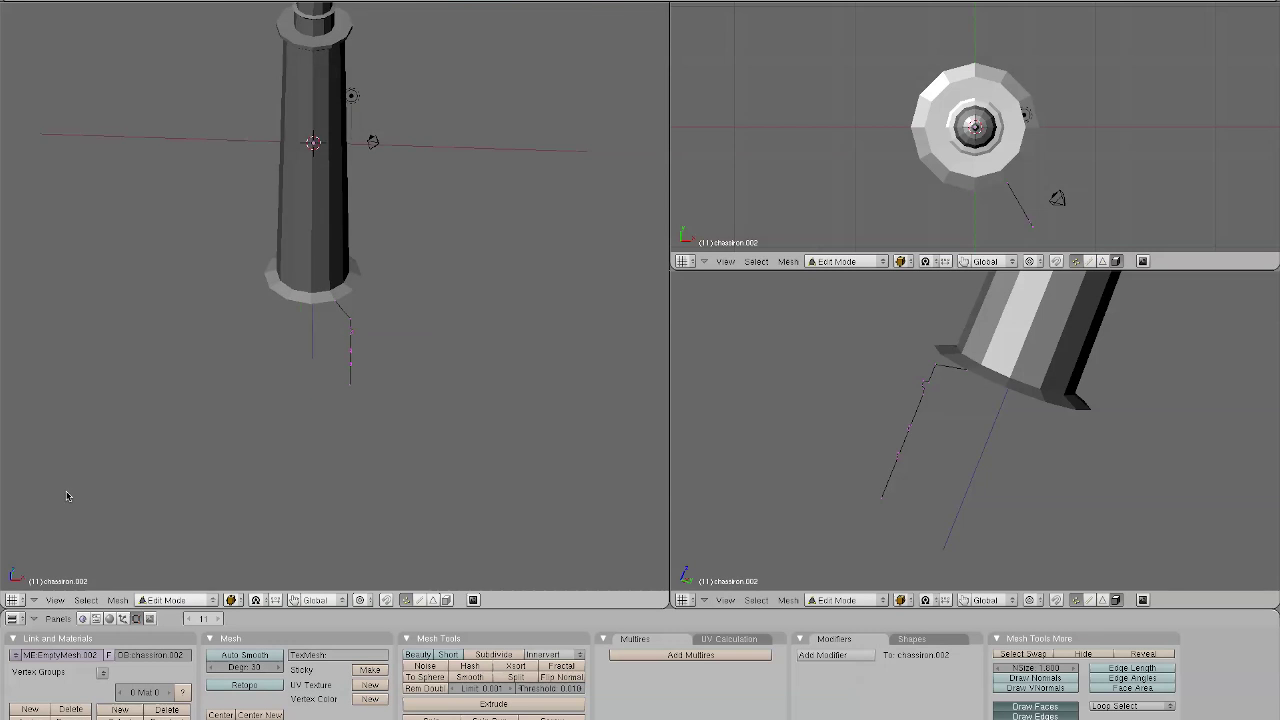
scroll(354, 480, up, 3)
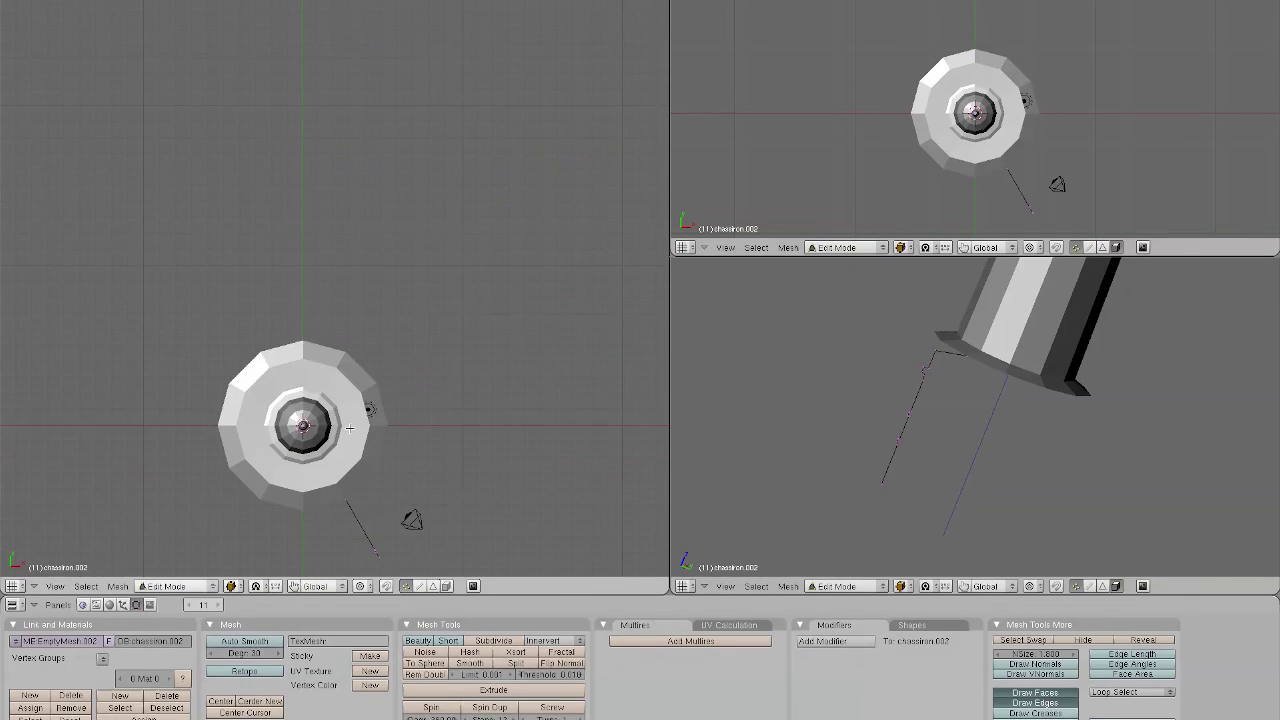
shift+middle_drag(354, 478, 350, 239)
scroll(350, 215, up, 3)
- Spin all profile edges 360° with 24 steps into a ring around the tower
key(a)
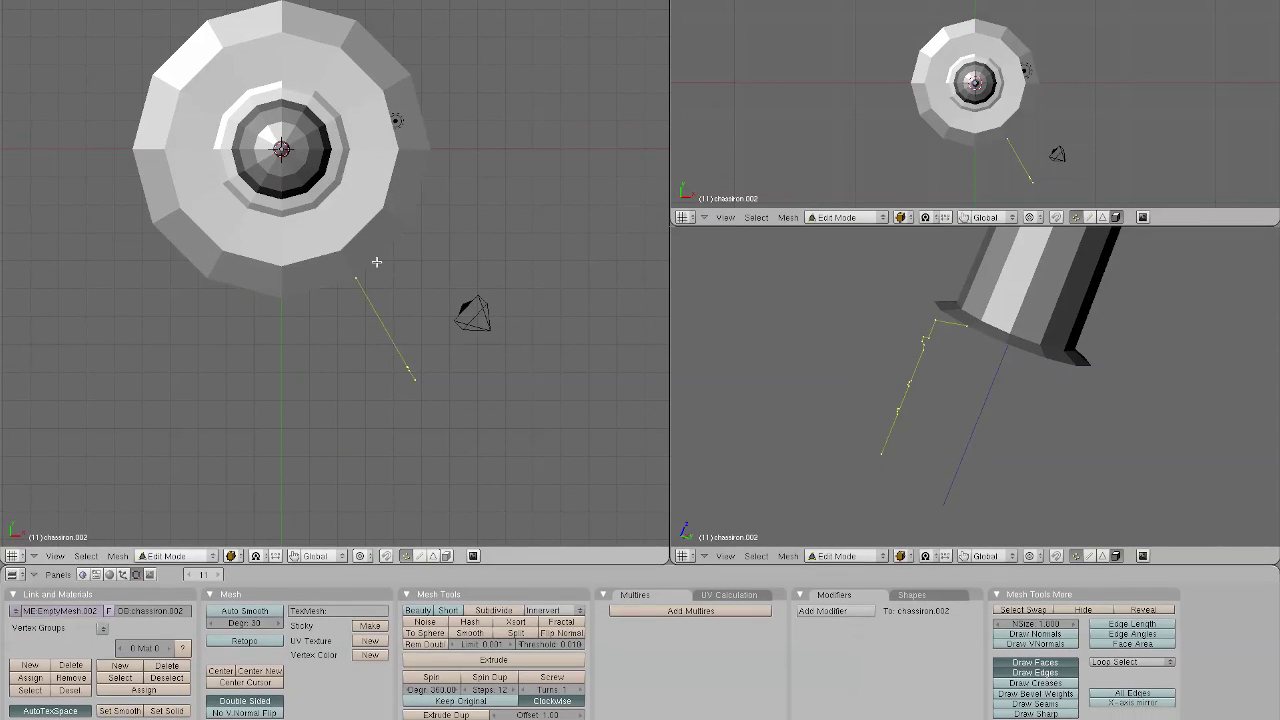
click(497, 690)
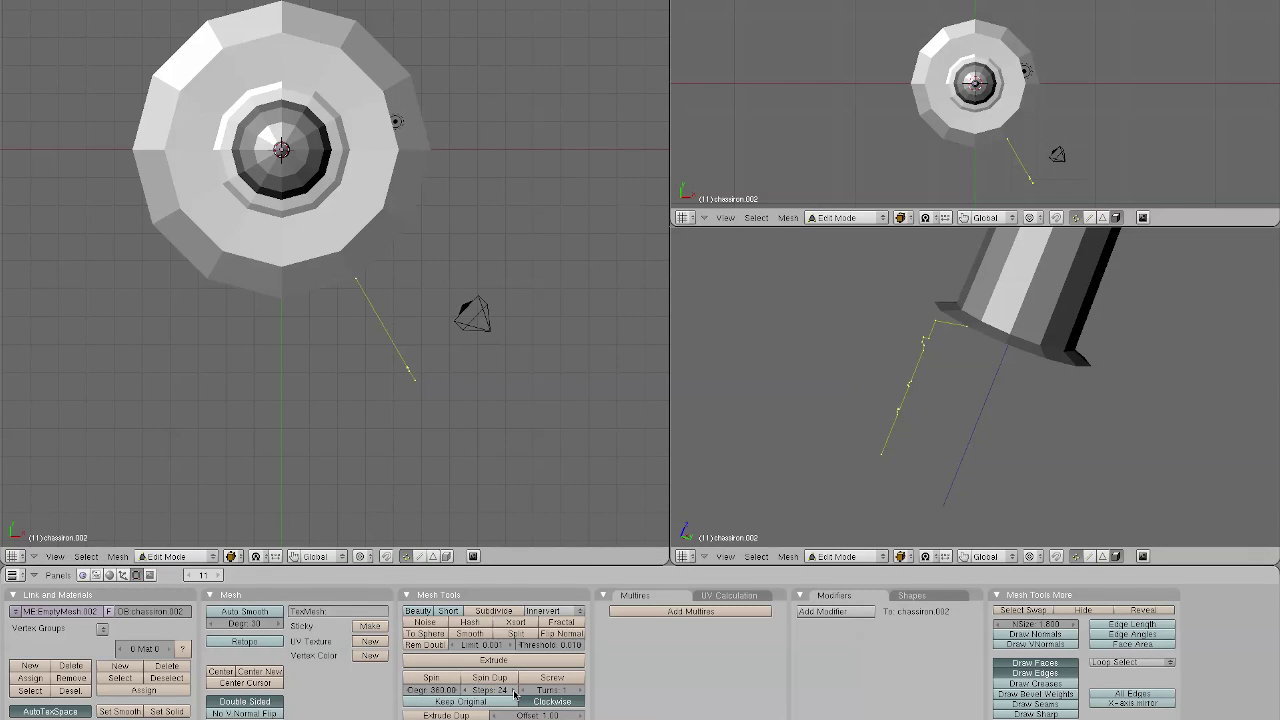
key(Return)
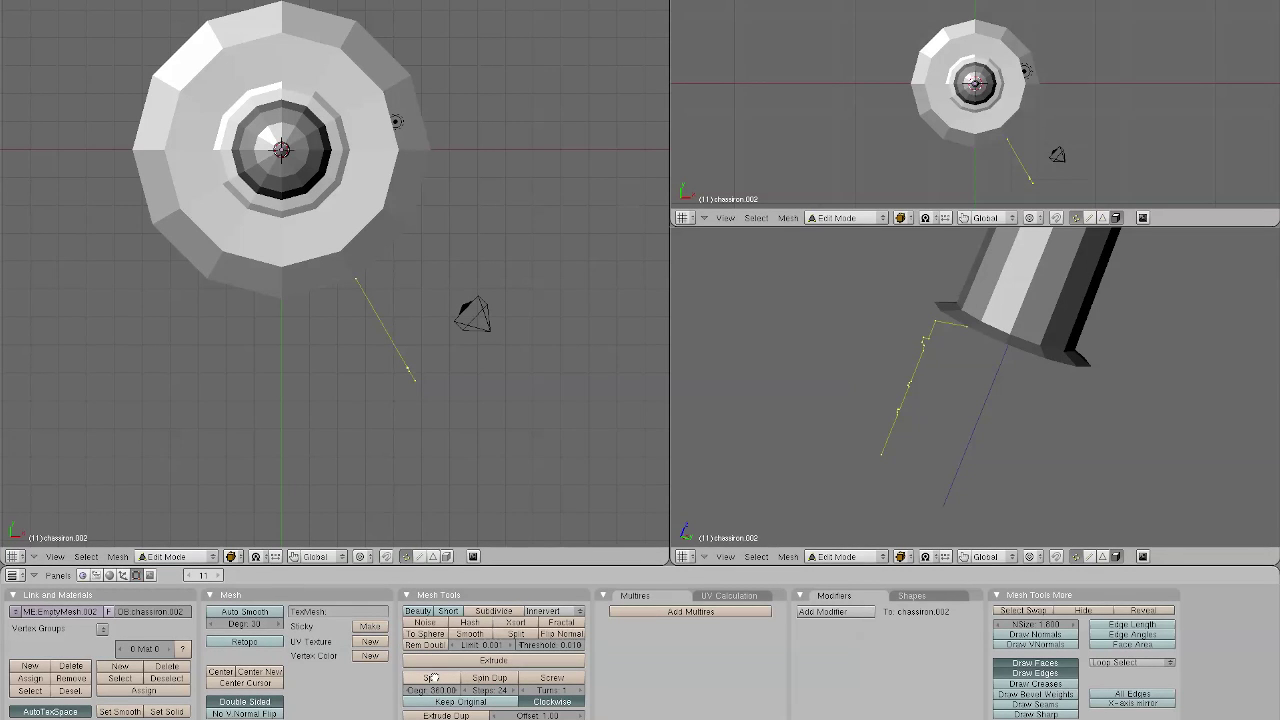
click(303, 323)
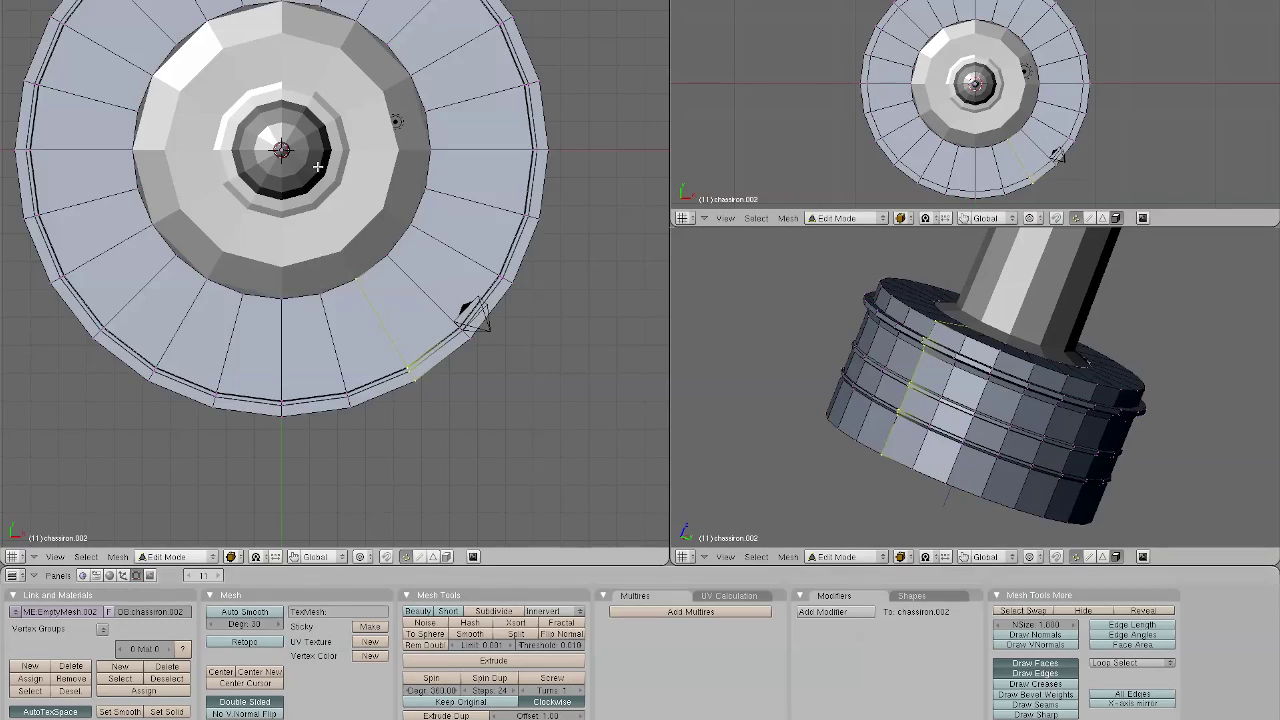
scroll(317, 166, down, 4)
middle_drag(317, 166, 295, 197)
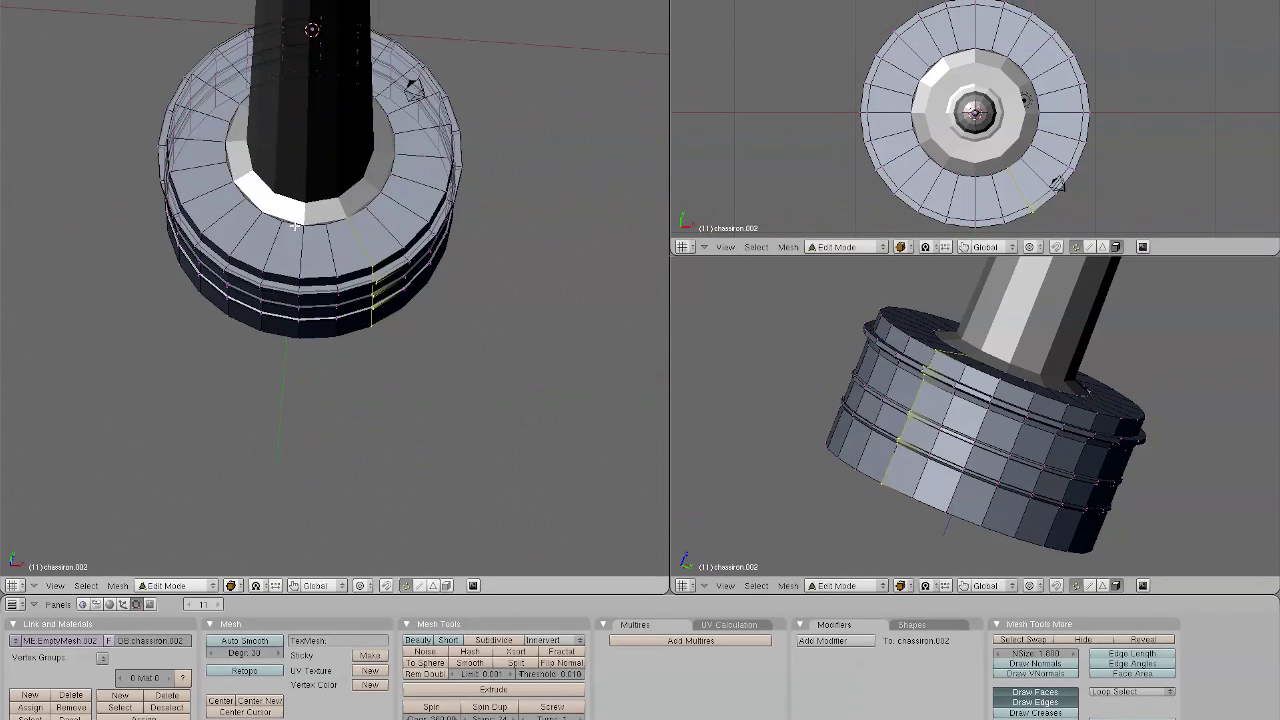
- Join the new ring and the tower into one mesh
key(Tab)
scroll(310, 210, down, 2)
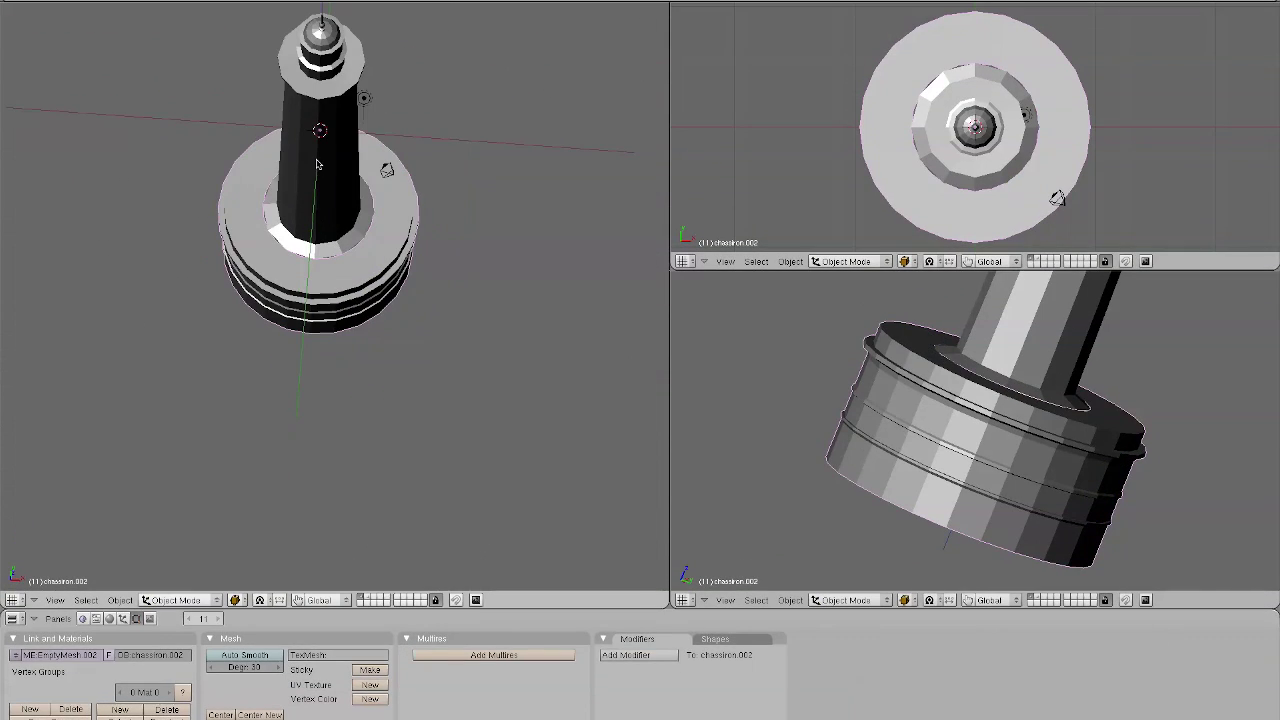
right_click(260, 312)
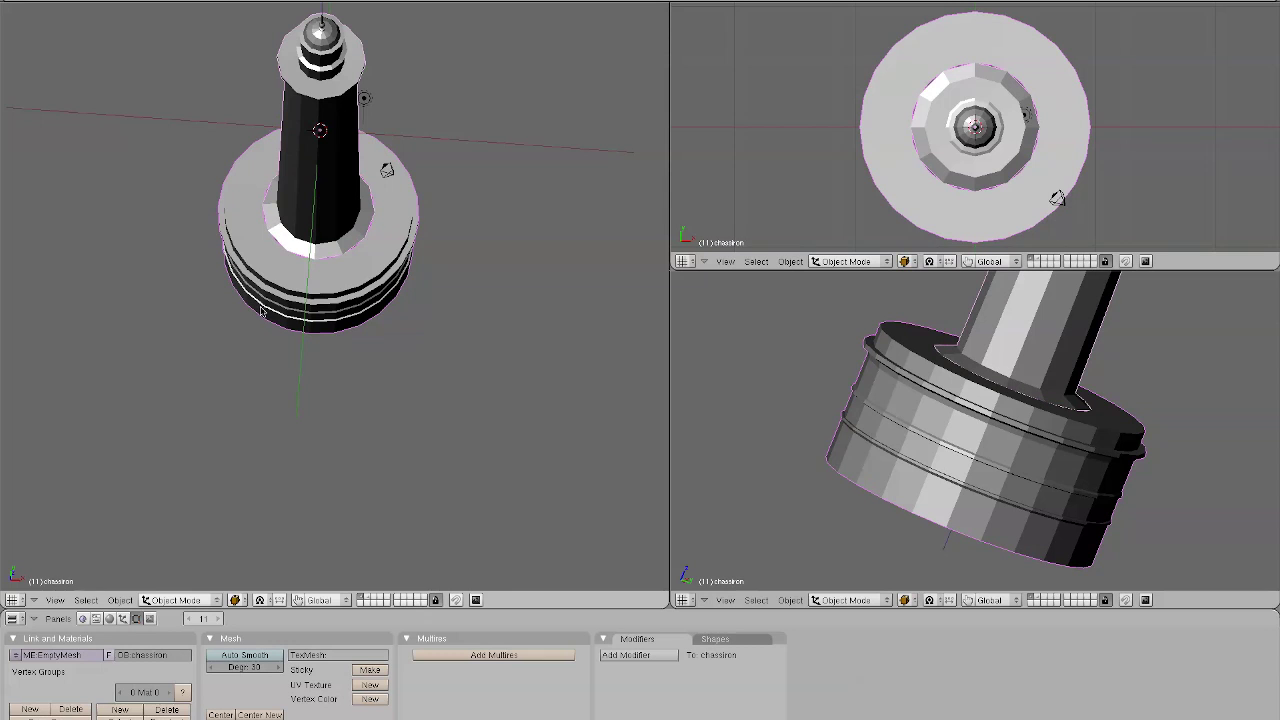
click(119, 599)
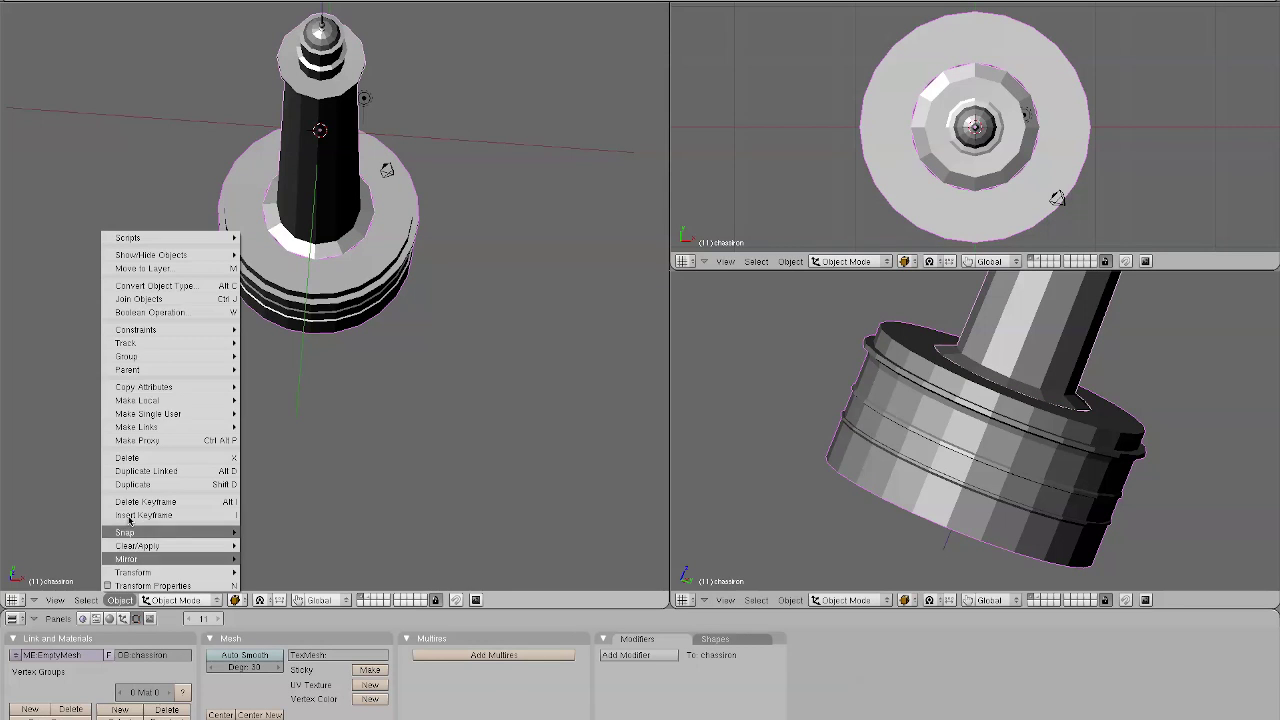
click(180, 299)
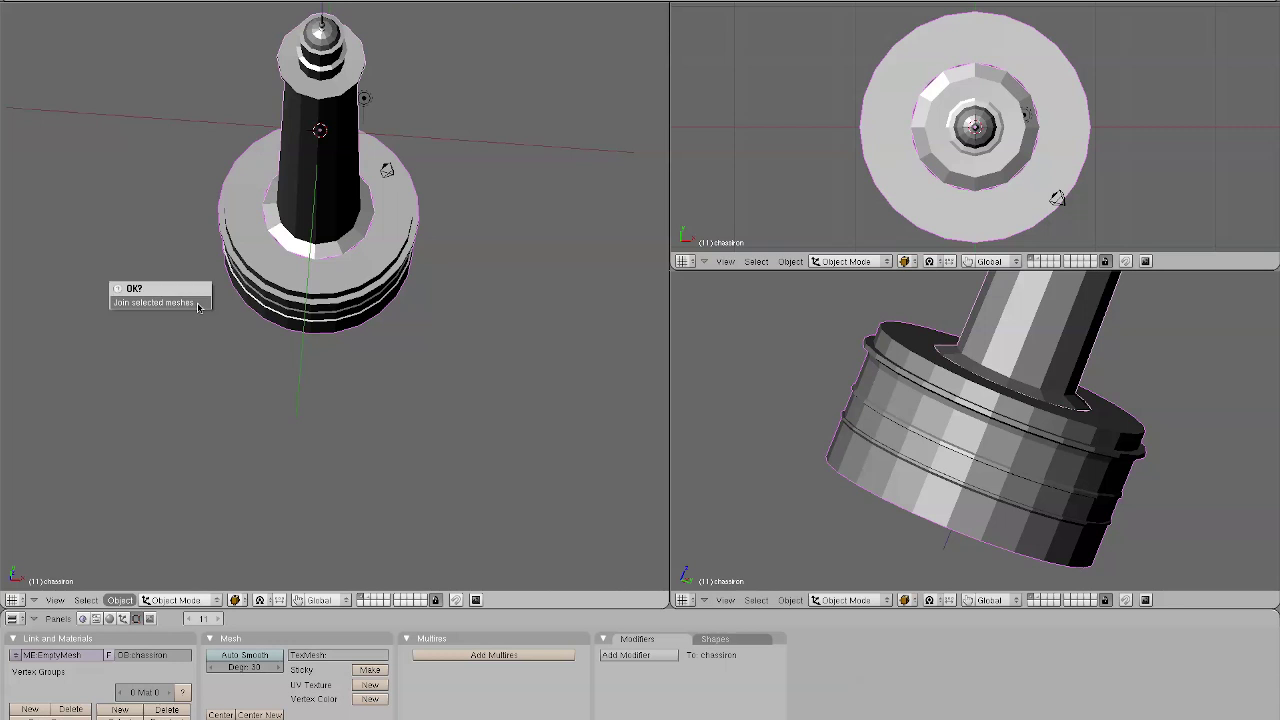
click(198, 306)
- Enter Edit Mode on the joined mesh, frame the ring's top and clear the selection
key(Tab)
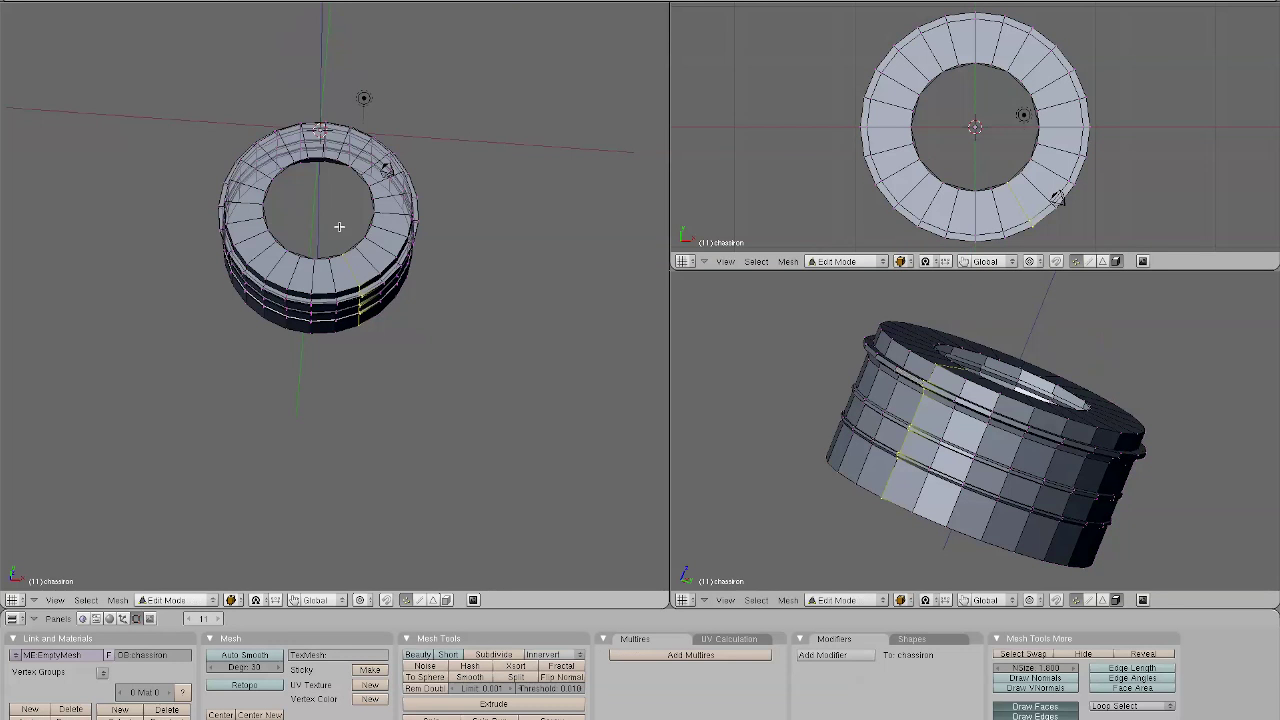
scroll(359, 261, up, 5)
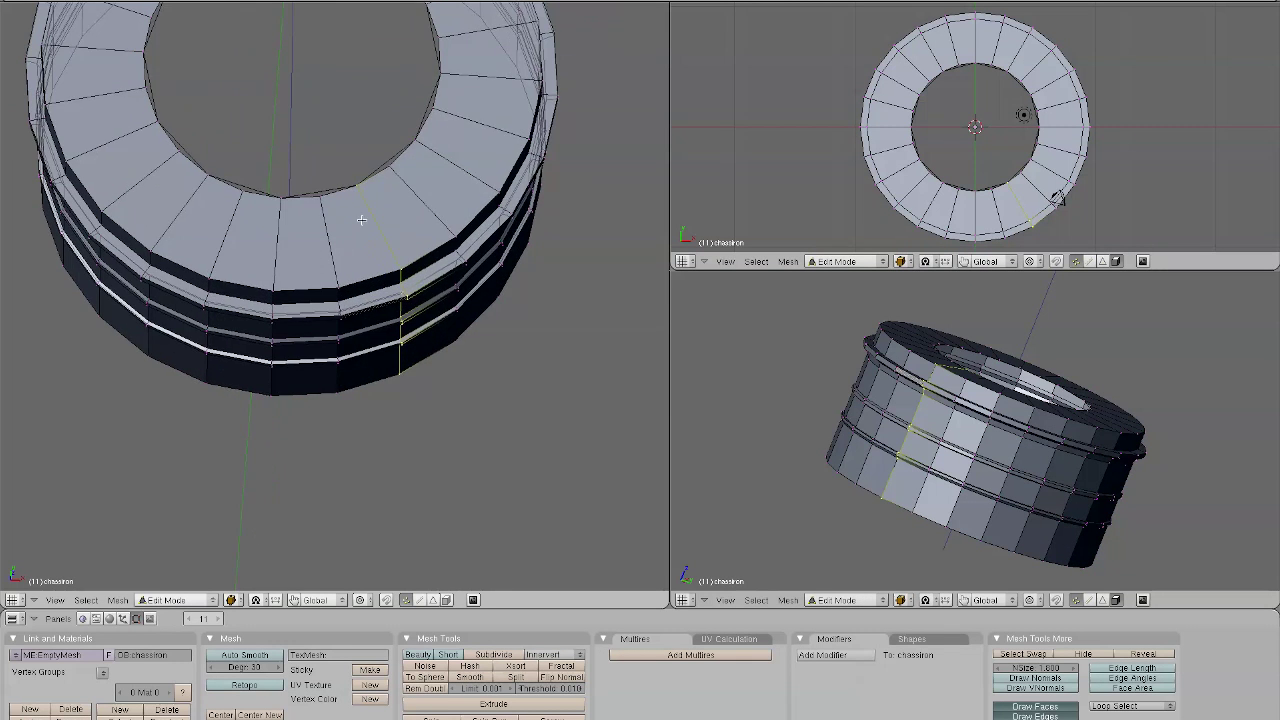
shift+middle_drag(362, 220, 366, 441)
key(a)
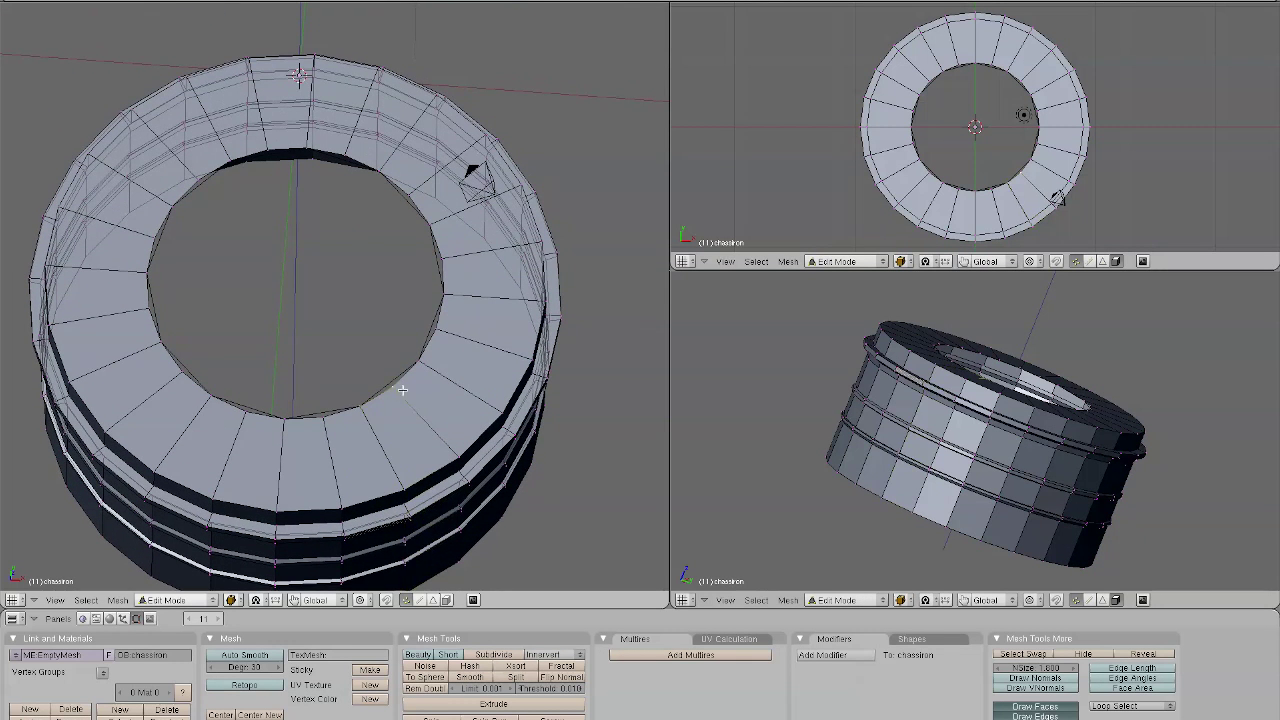
key(ctrl+r)
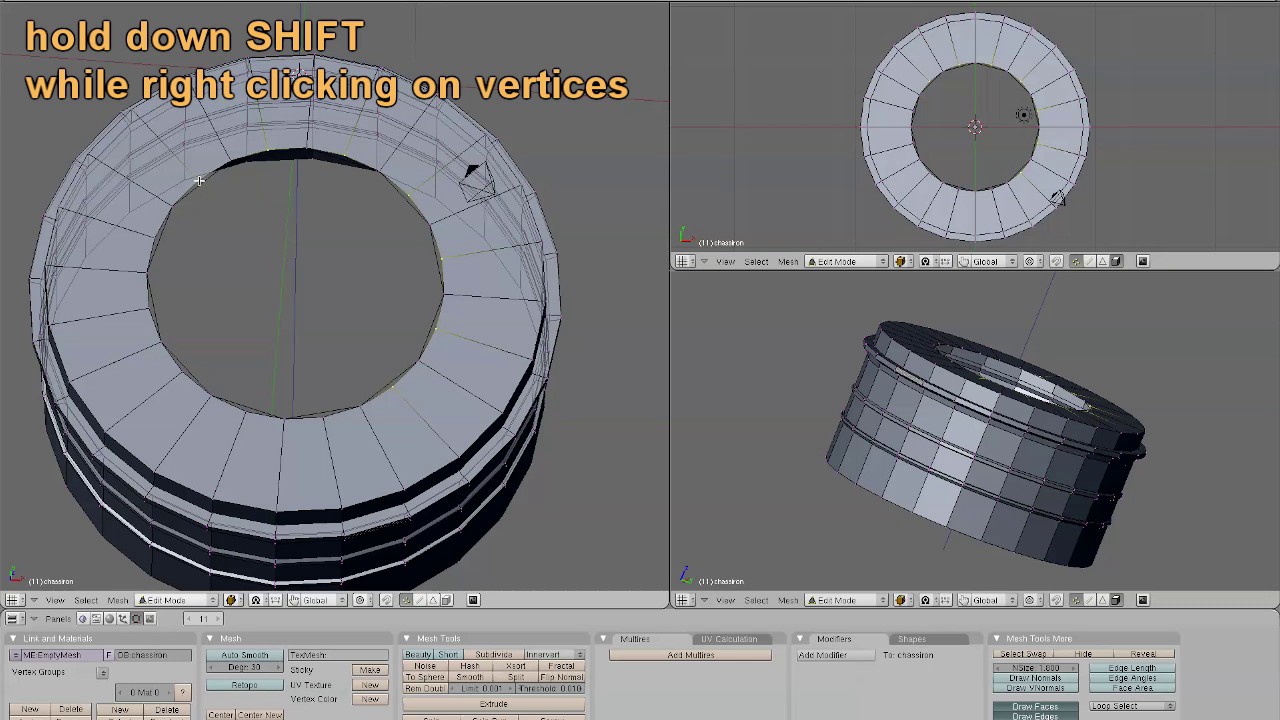
- Select two vertices on the ring's inner edge and switch to the Top view
shift+right_click(152, 309)
shift+right_click(243, 409)
click(55, 600)
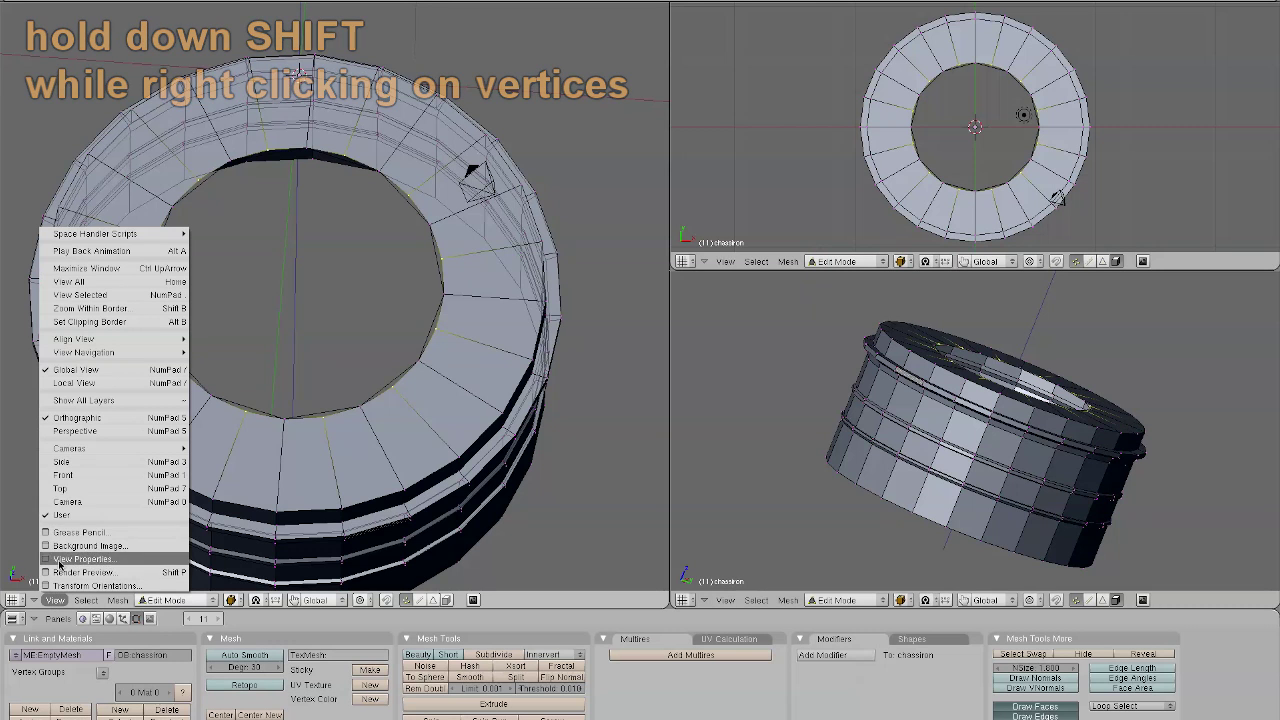
click(66, 488)
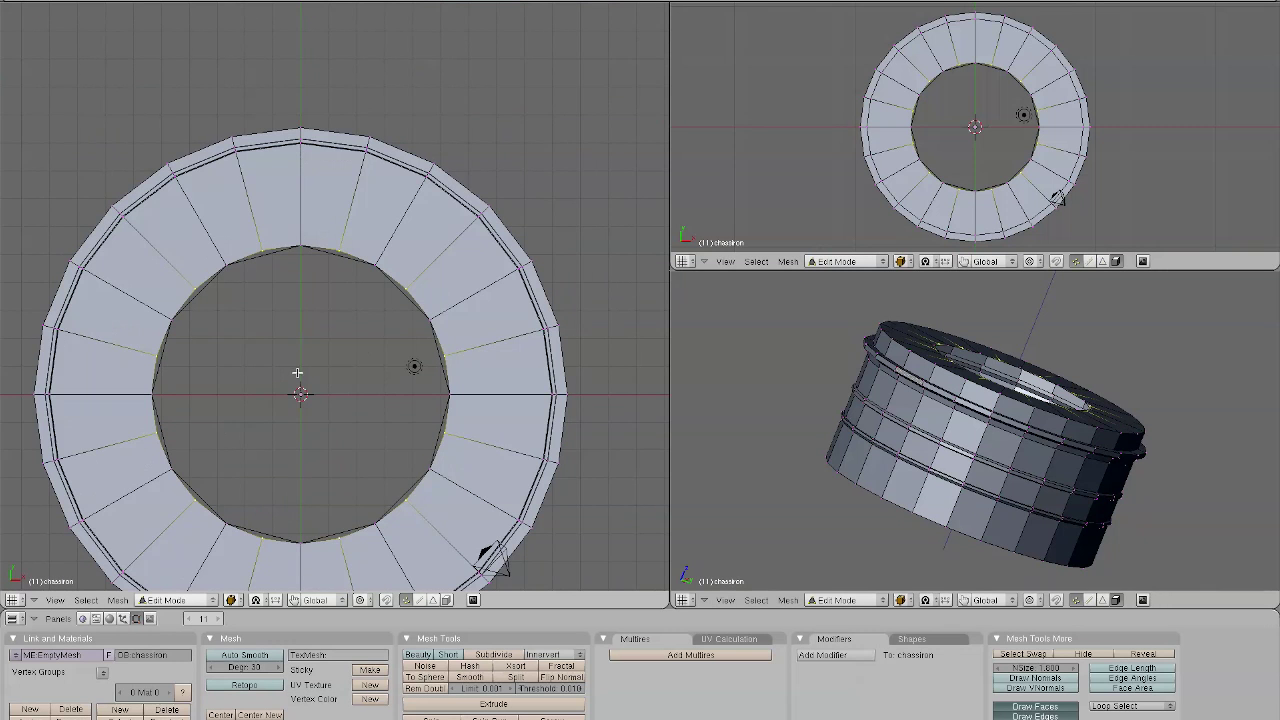
- With snapping on, rotate the selected inner vertices -15 degrees around Z
click(387, 601)
key(r)
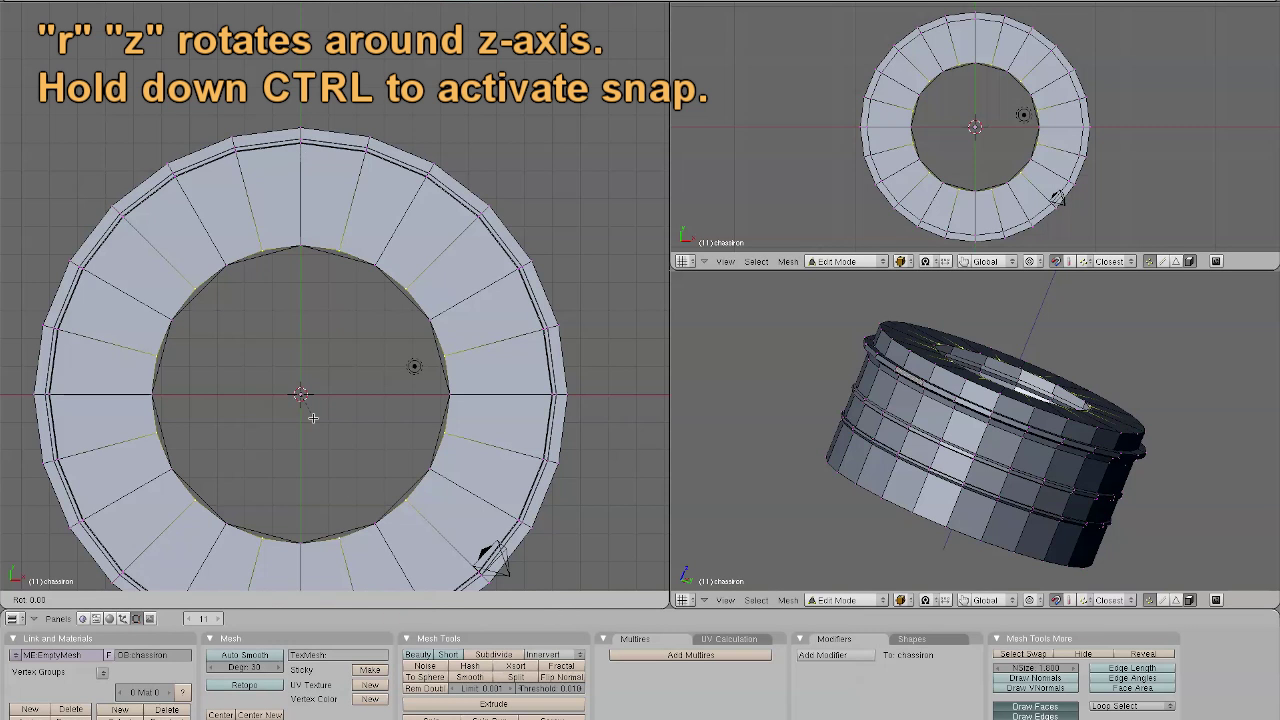
key(z)
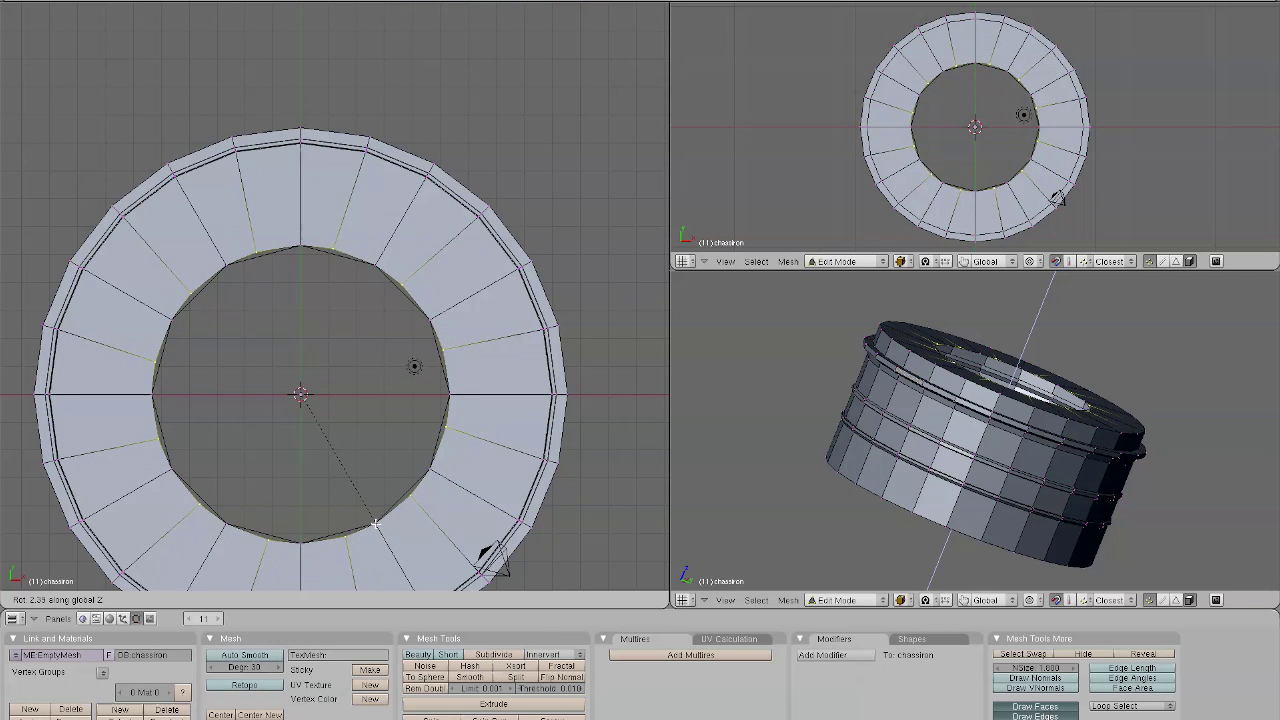
text(-15)
key(Return)
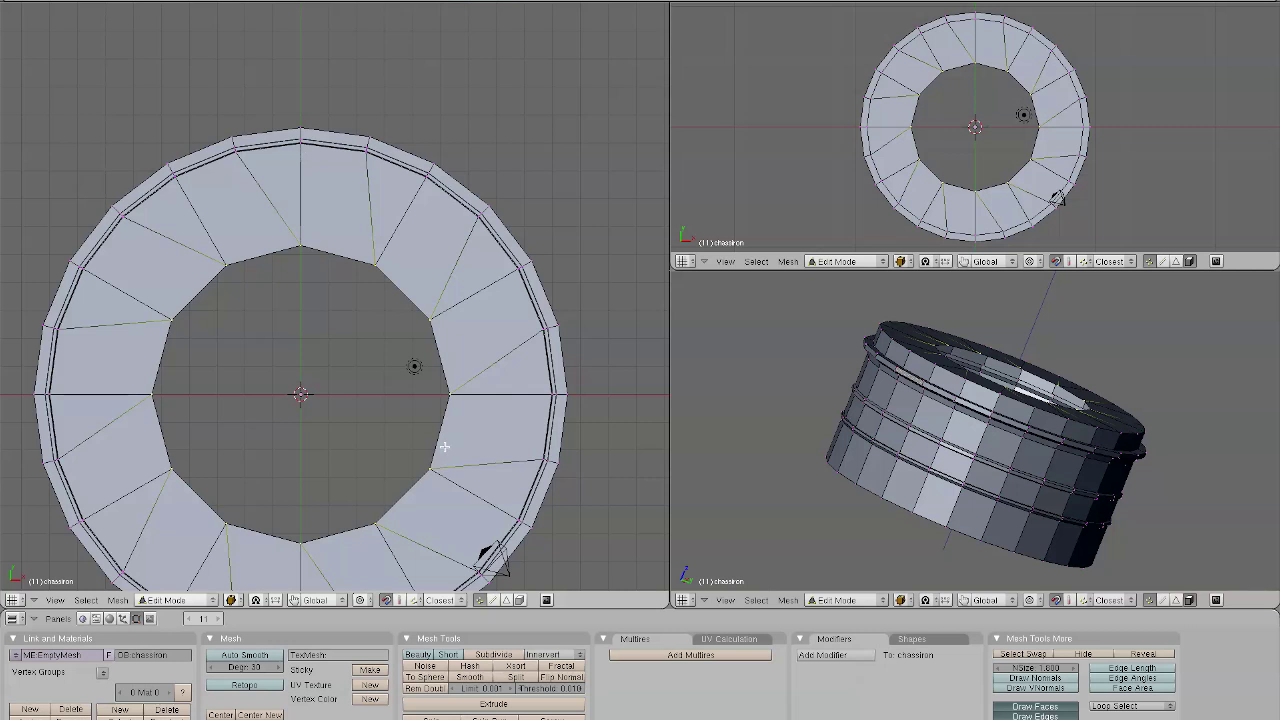
scroll(374, 425, down, 1)
shift+middle_drag(369, 426, 386, 354)
scroll(377, 358, up, 1)
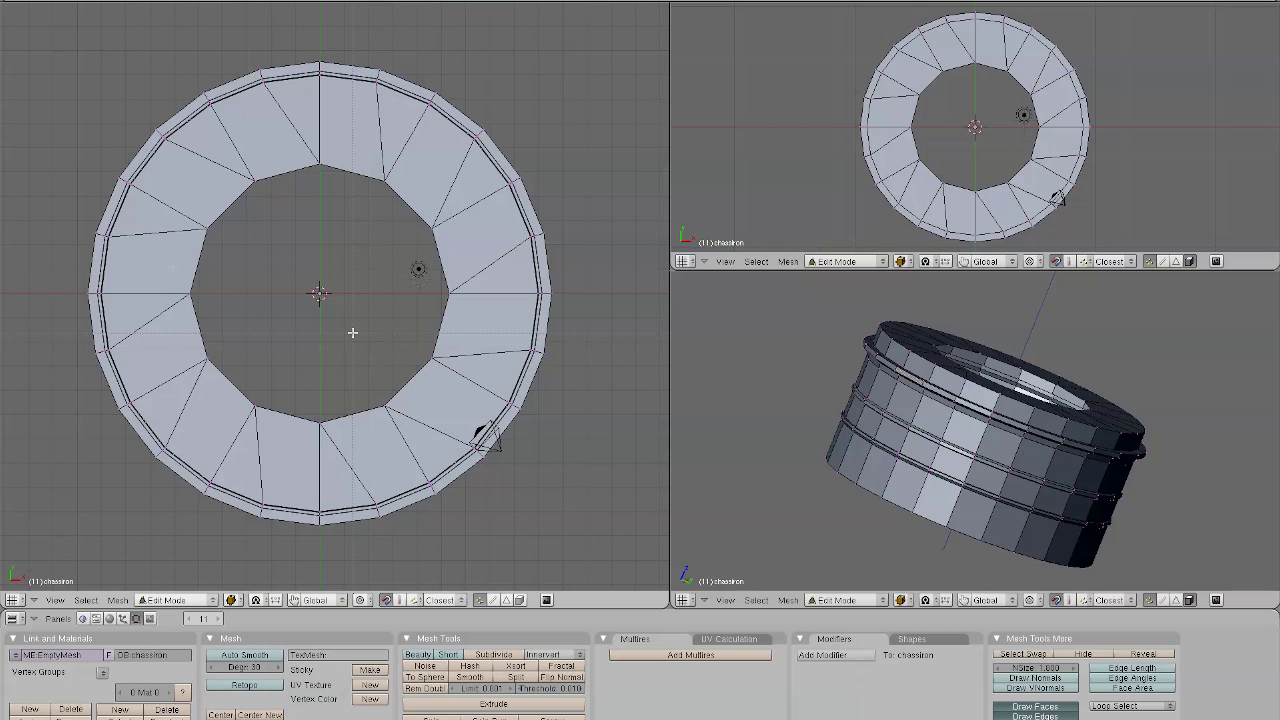
- Select the whole ring, then brush-deselect its inner central section
key(a)
key(b)
key(b)
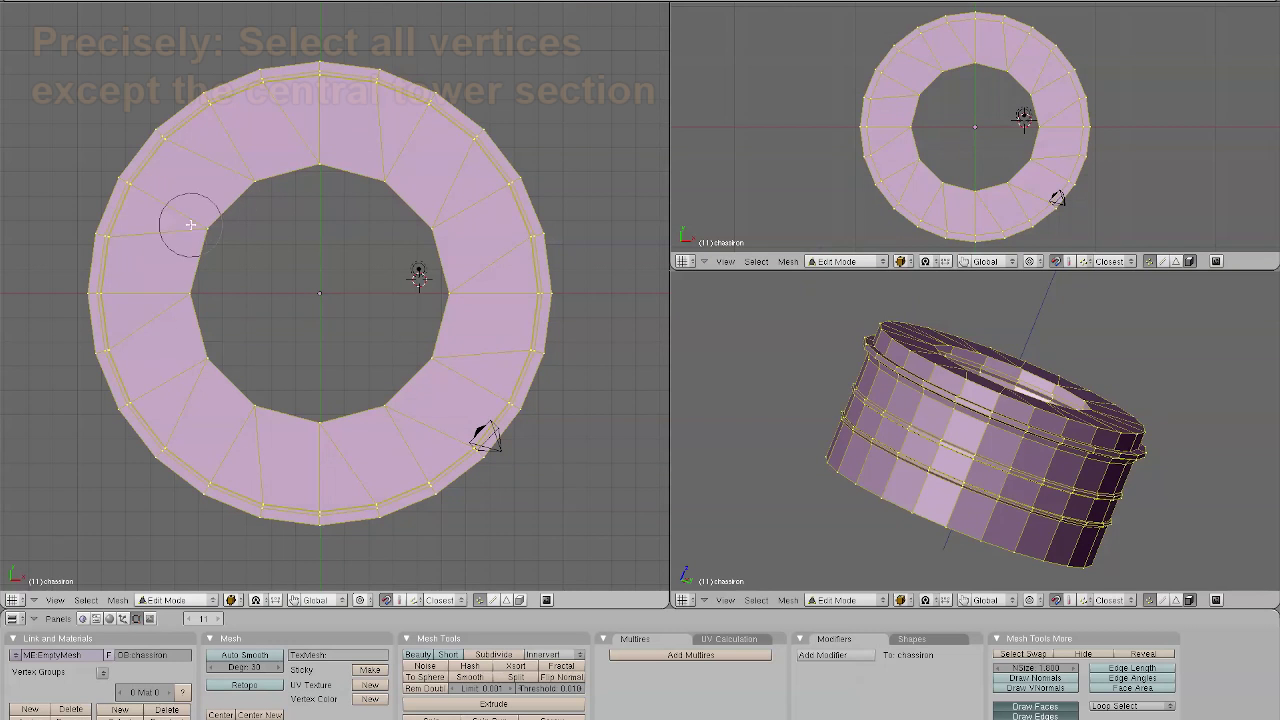
mouse_move(251, 186)
middle_down()
mouse_move(200, 279)
mouse_move(223, 370)
mouse_move(268, 400)
mouse_move(374, 401)
mouse_move(416, 344)
mouse_move(425, 280)
mouse_move(401, 207)
mouse_move(314, 168)
middle_up()
key(Escape)
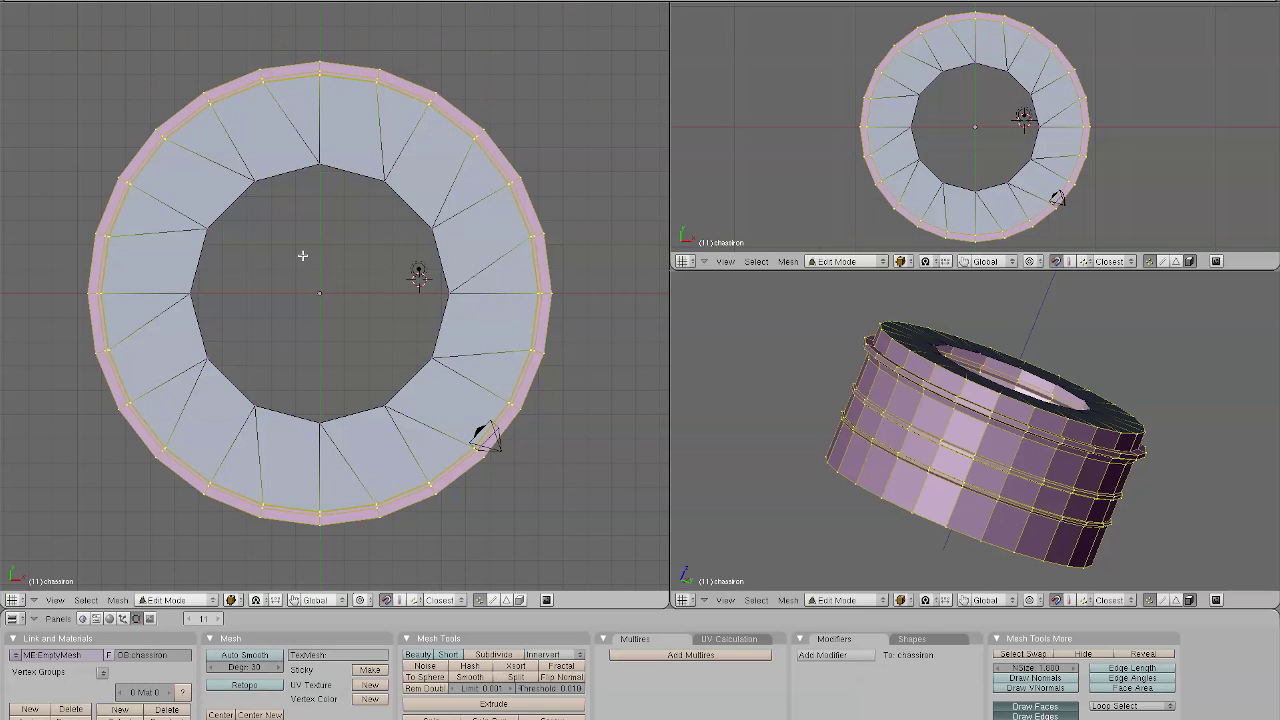
- Rotate the outer ring vertices around Z, entering -7.5 degrees
key(r)
key(z)
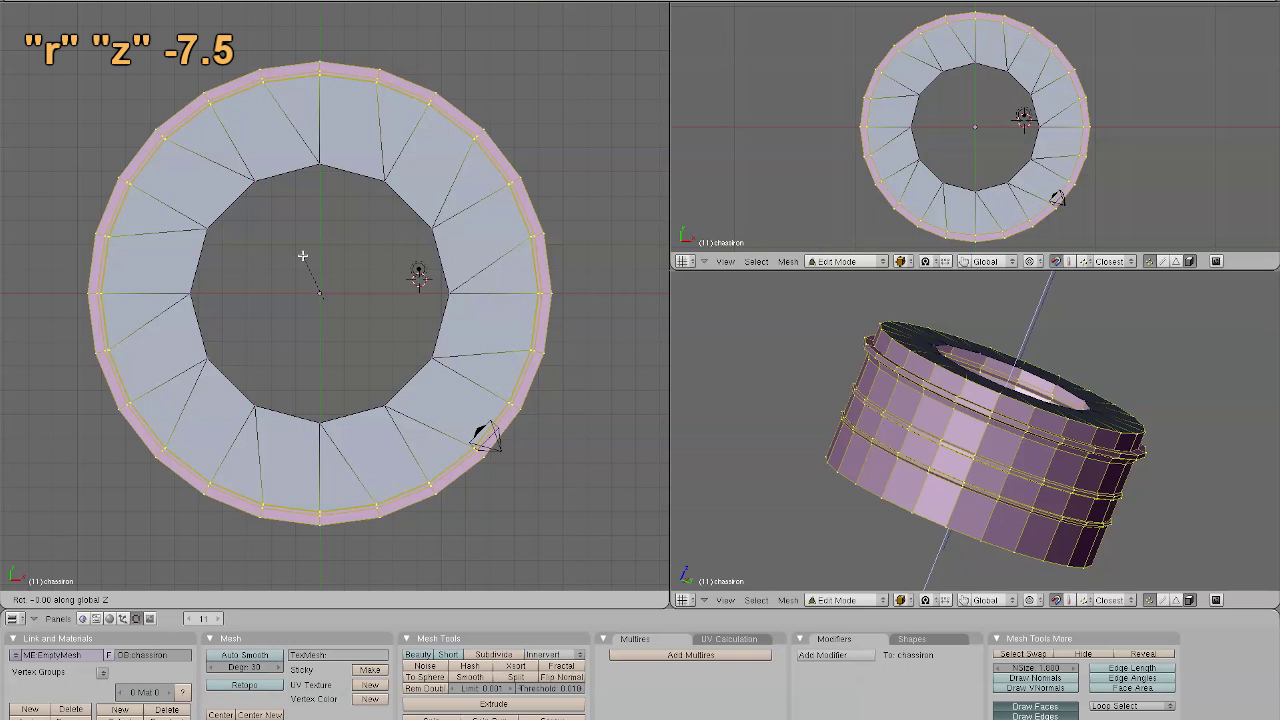
text(-7)
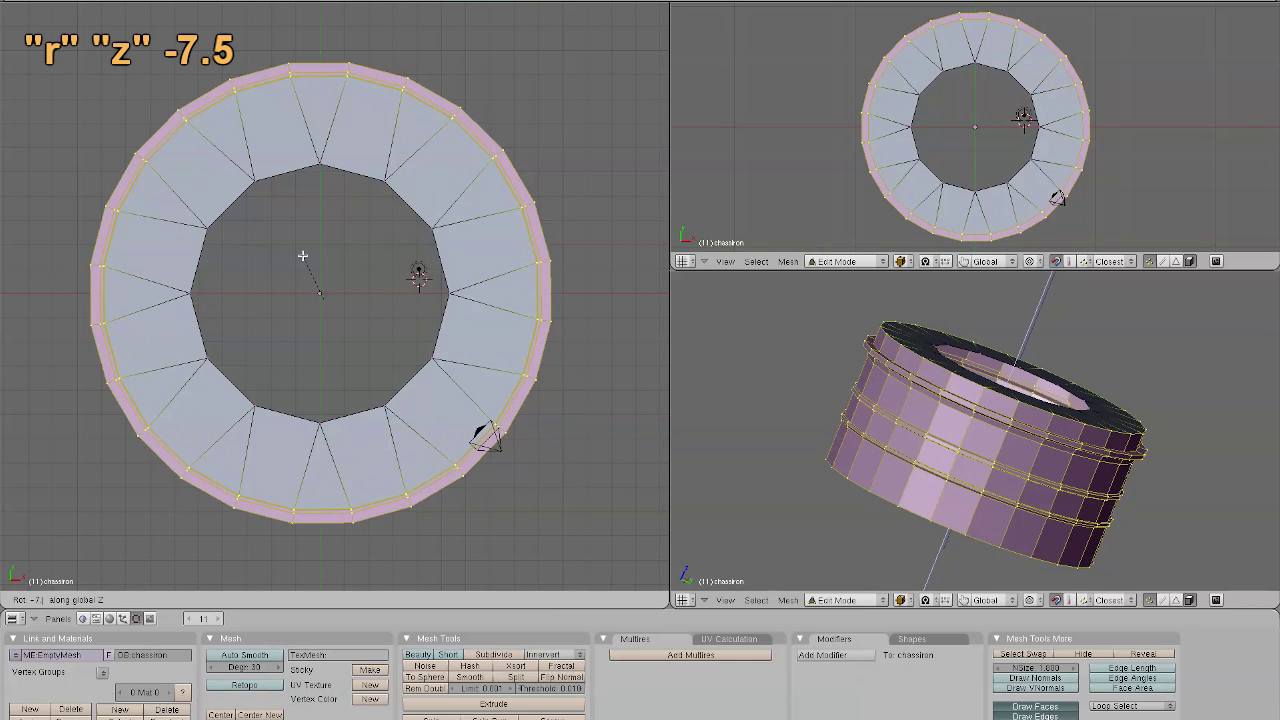
text(.5)
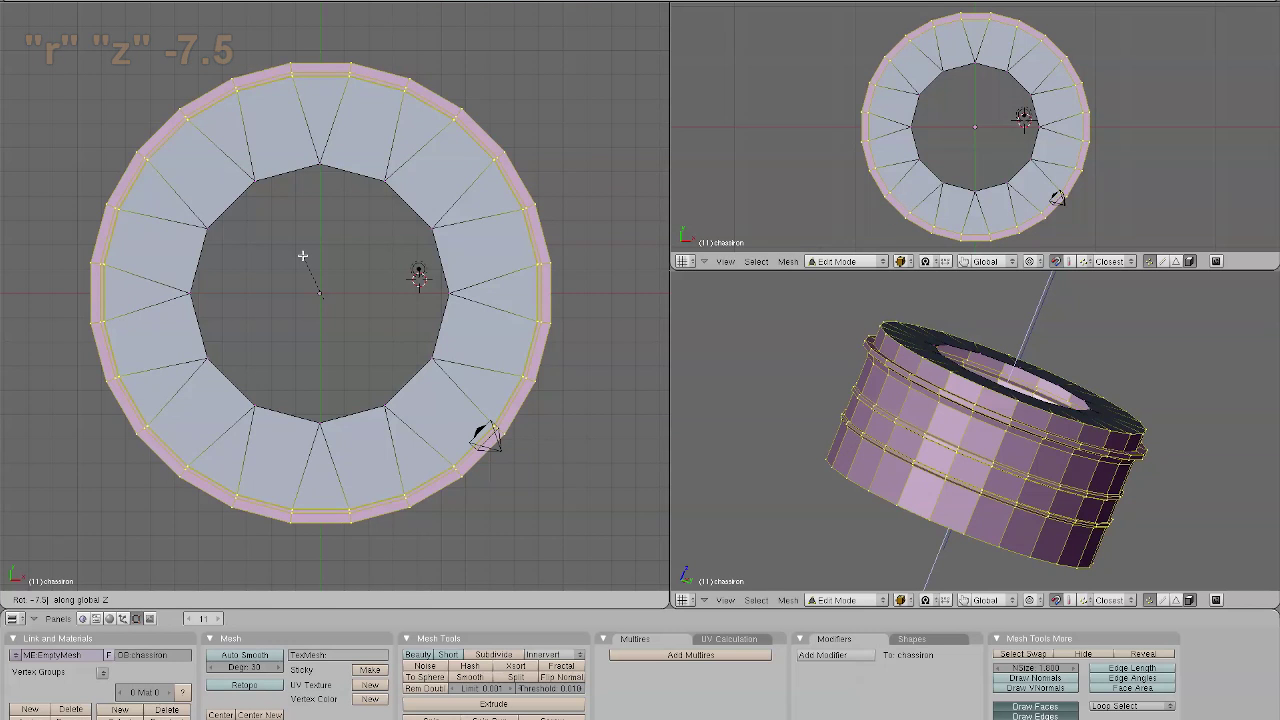
- Confirm the -7.5 degree Z rotation and unhide the tower top
key(Return)
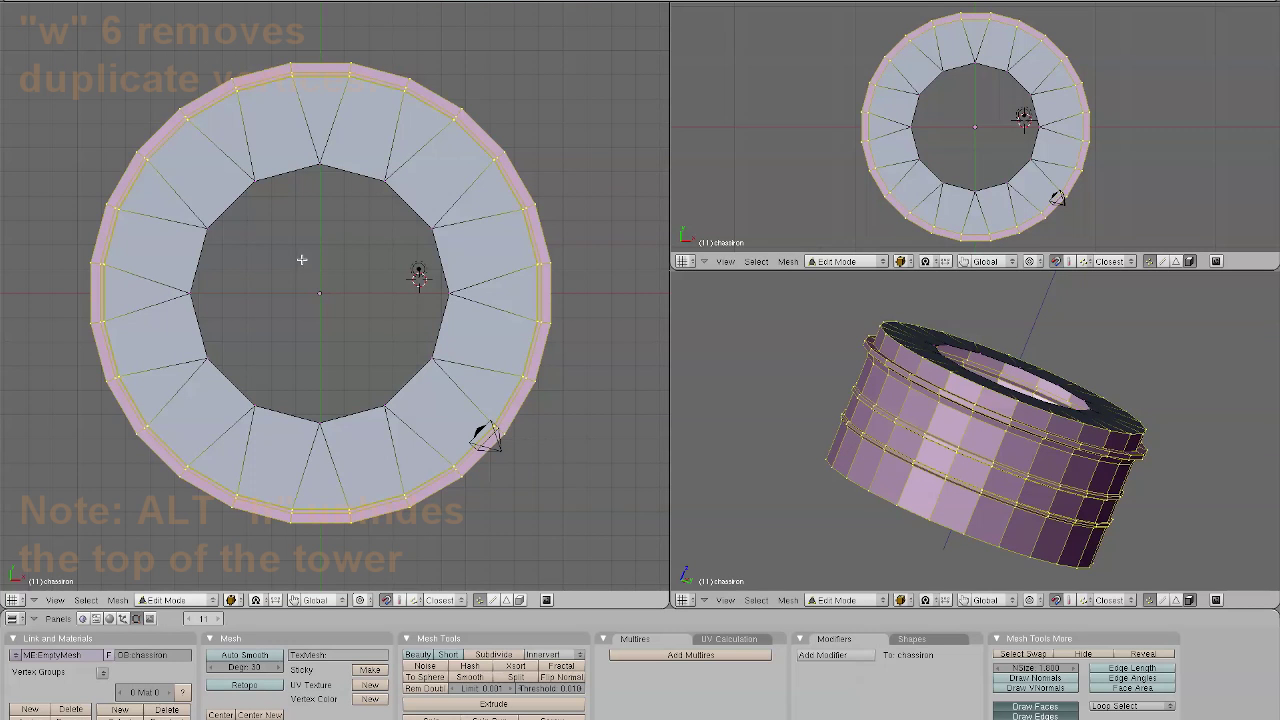
middle_drag(300, 257, 366, 223)
key(alt+h)
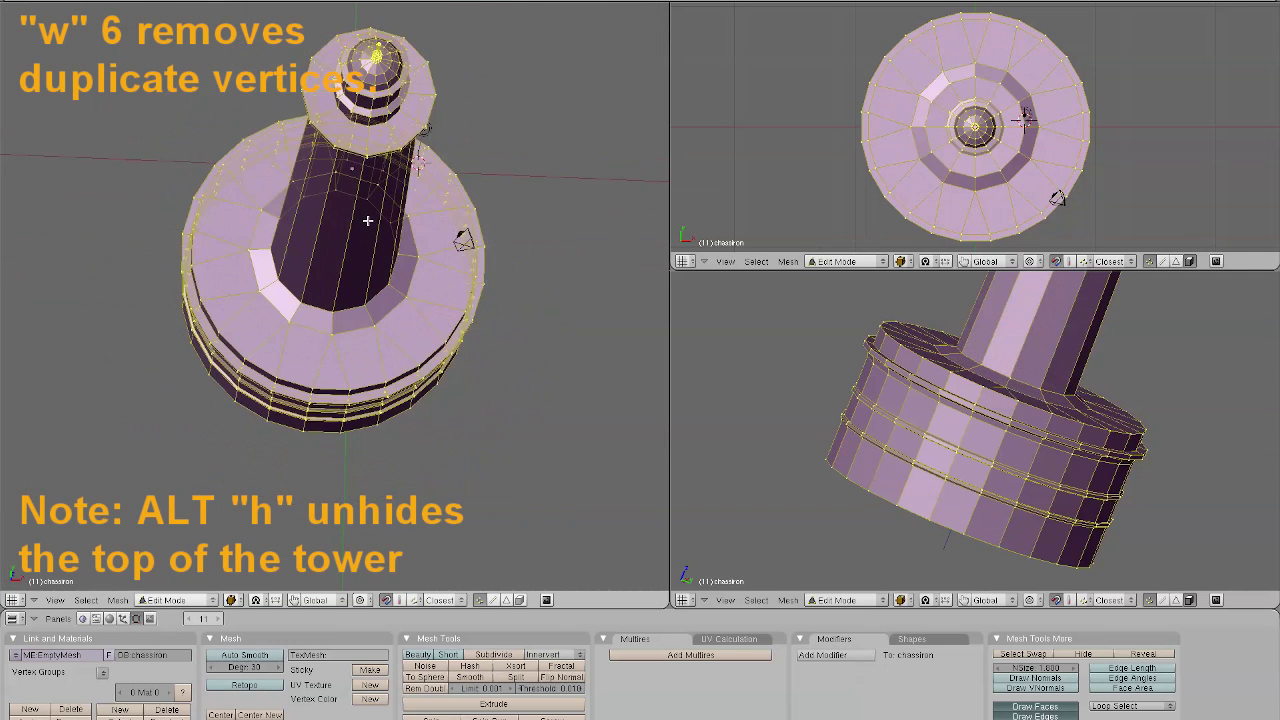
- Run Remove Doubles to merge the 40 duplicate vertices in the mesh
key(w)
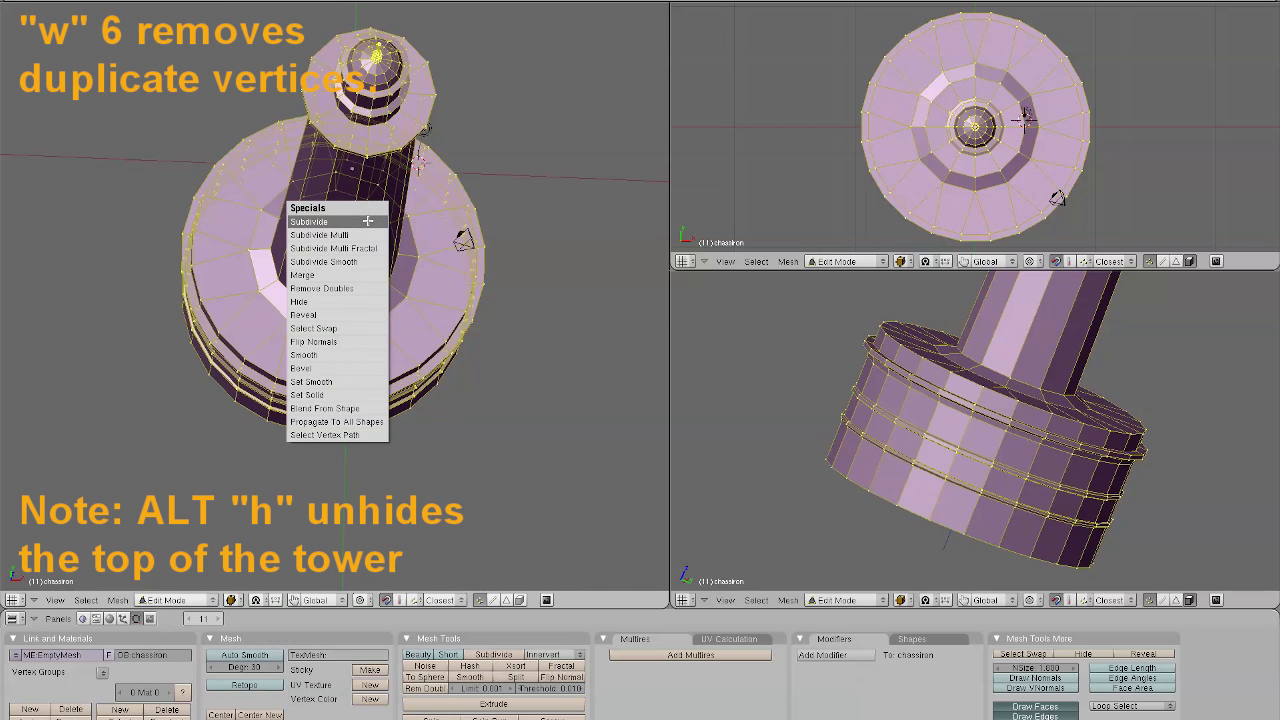
key(6)
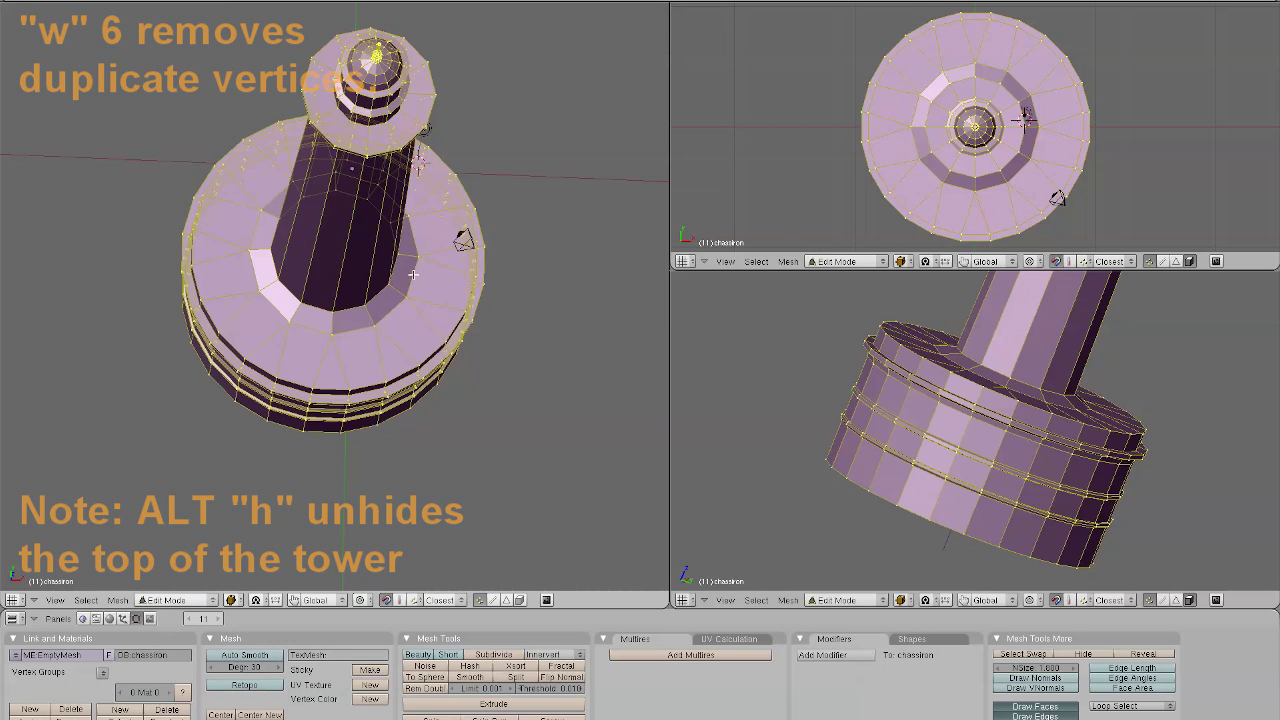
middle_drag(394, 276, 375, 250)
scroll(372, 254, up, 4)
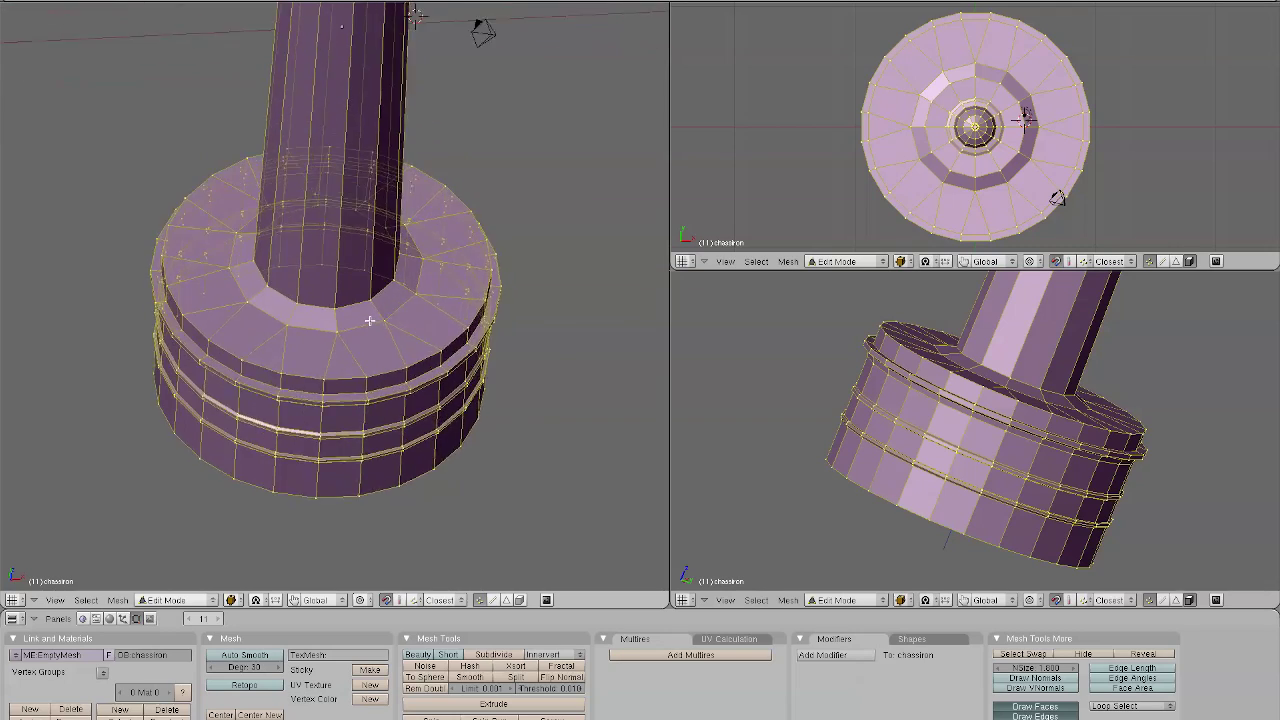
mouse_move(370, 254)
middle_down()
mouse_move(380, 226)
mouse_move(420, 217)
mouse_move(383, 238)
middle_up()
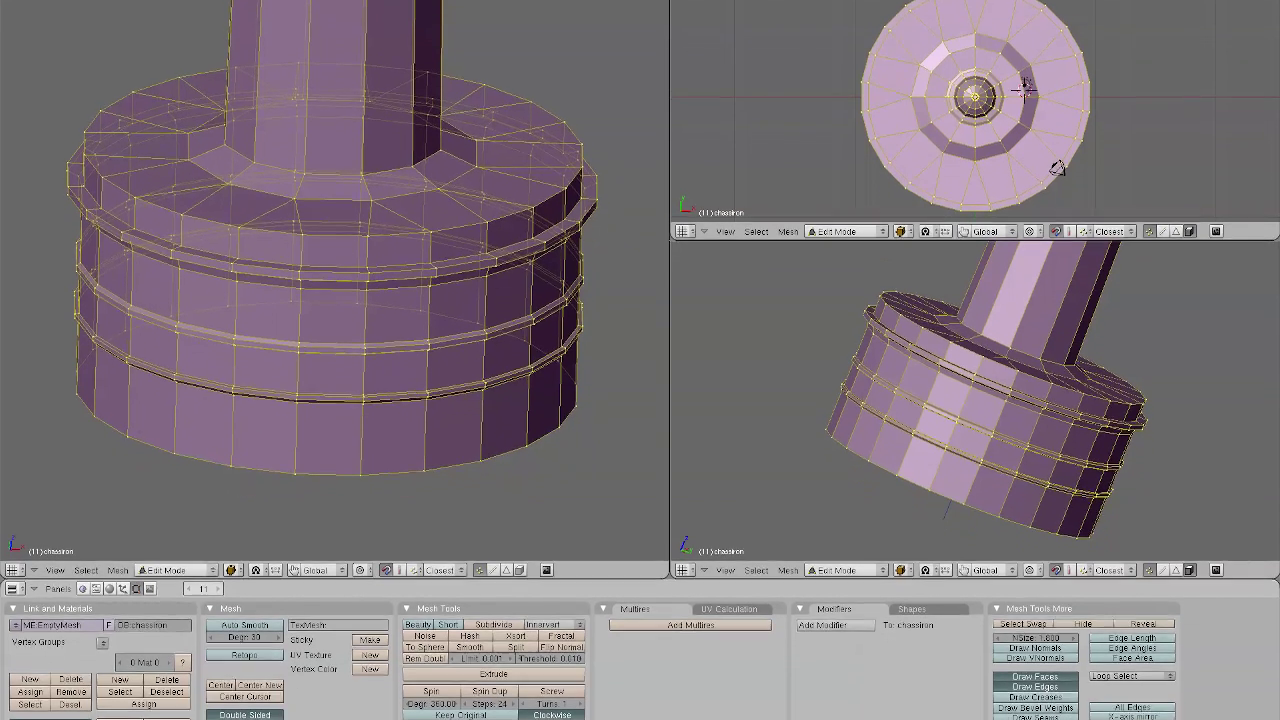
- Apply smooth shading to the lighthouse mesh
click(119, 710)
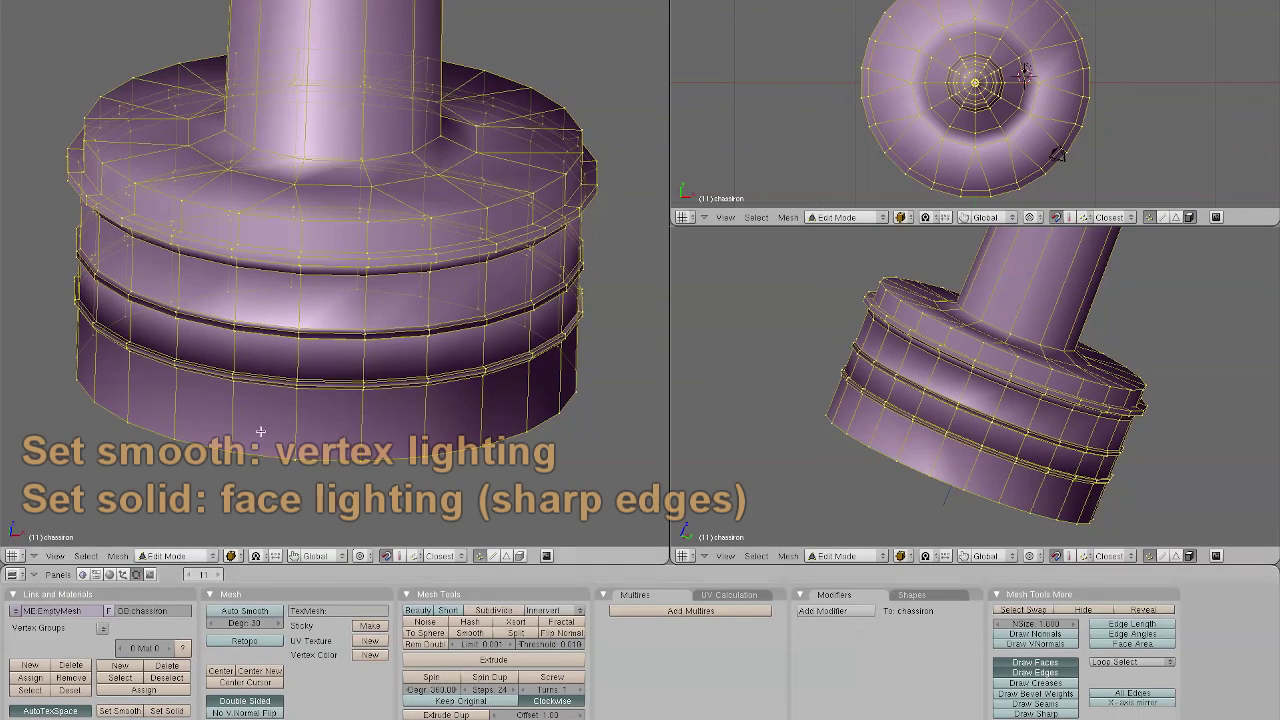
key(Tab)
middle_drag(290, 360, 294, 294)
- Back in Edit Mode, turn on Occlude background geometry
key(Tab)
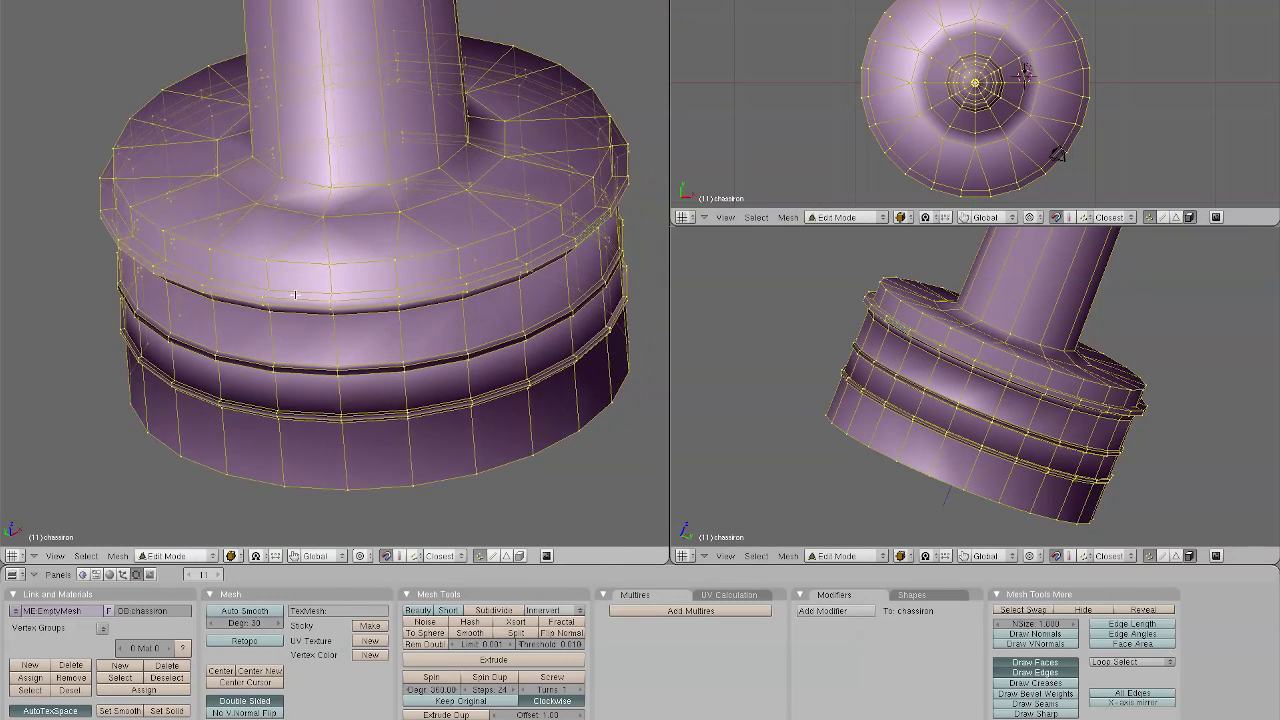
scroll(340, 343, up, 3)
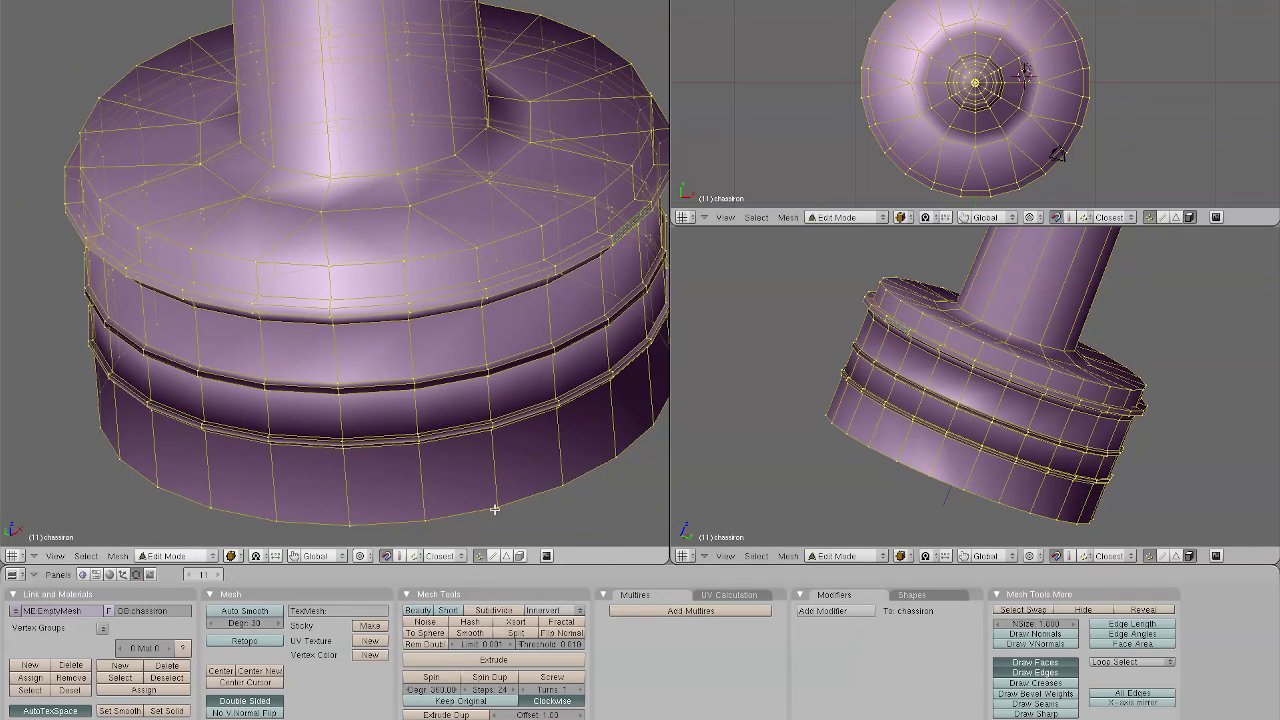
click(520, 557)
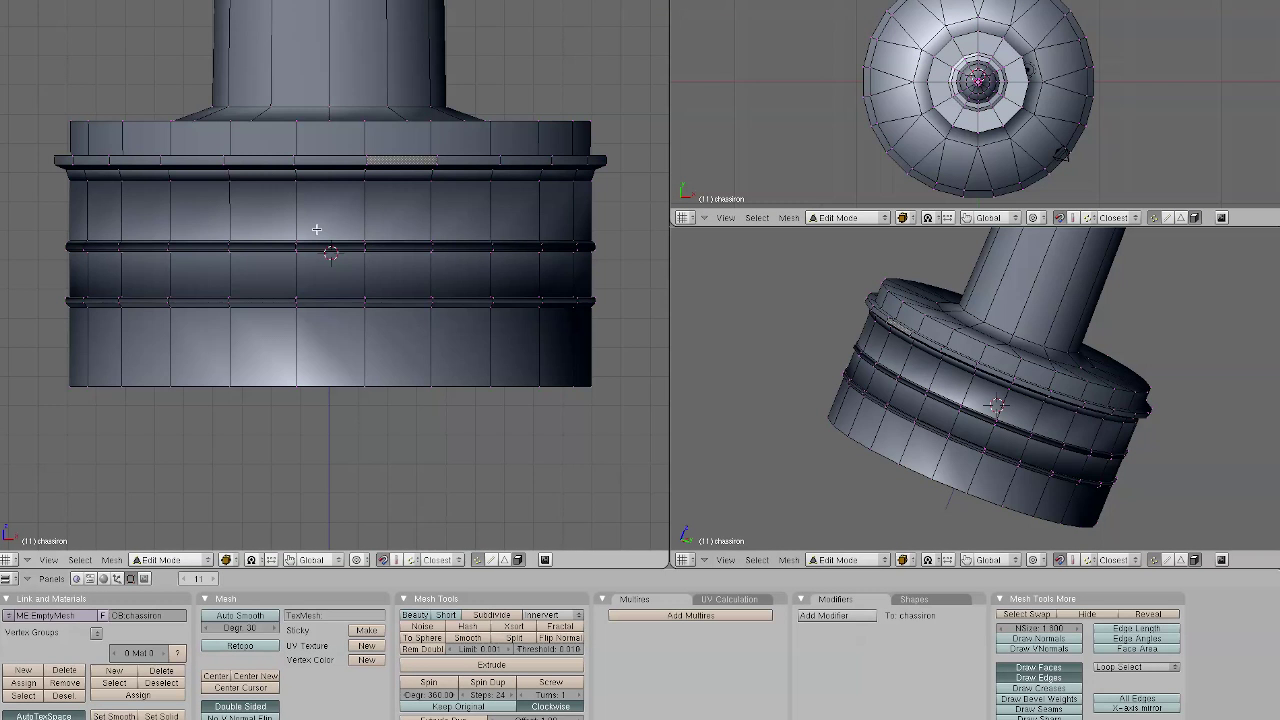
- In face select mode, loop-select the stripe band just below the base's top rim
middle_drag(322, 231, 306, 157)
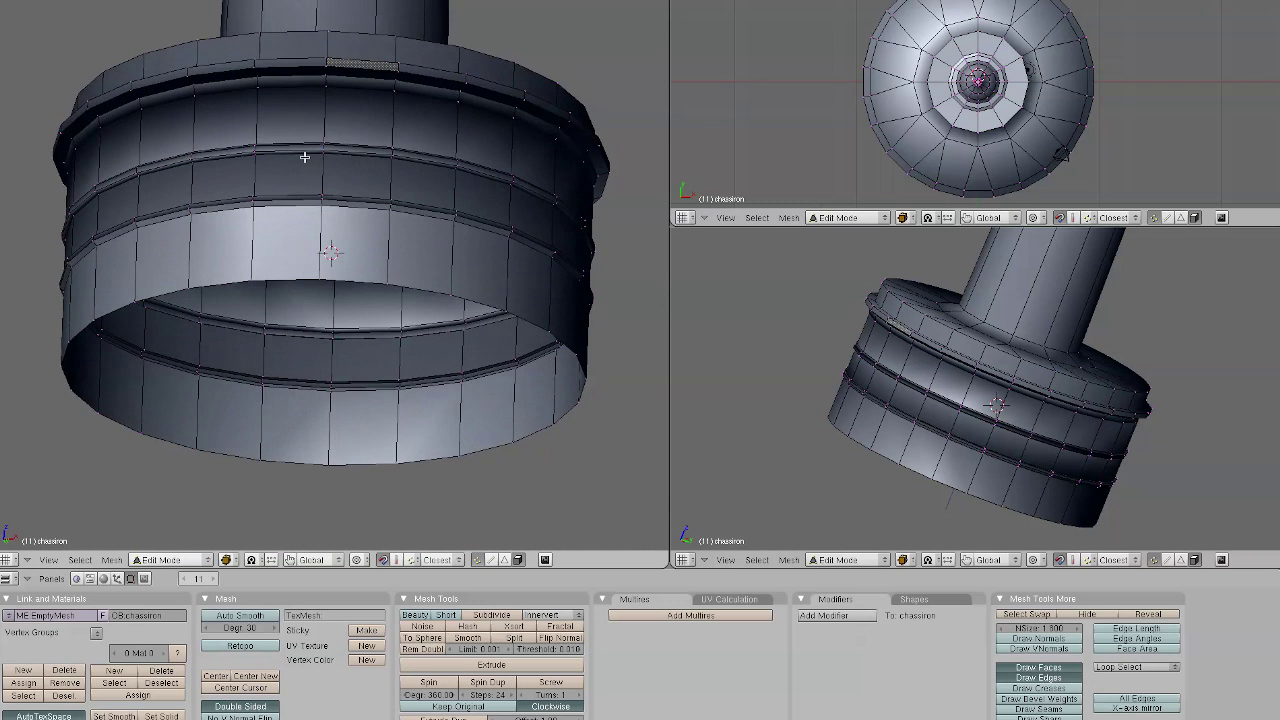
scroll(305, 150, up, 5)
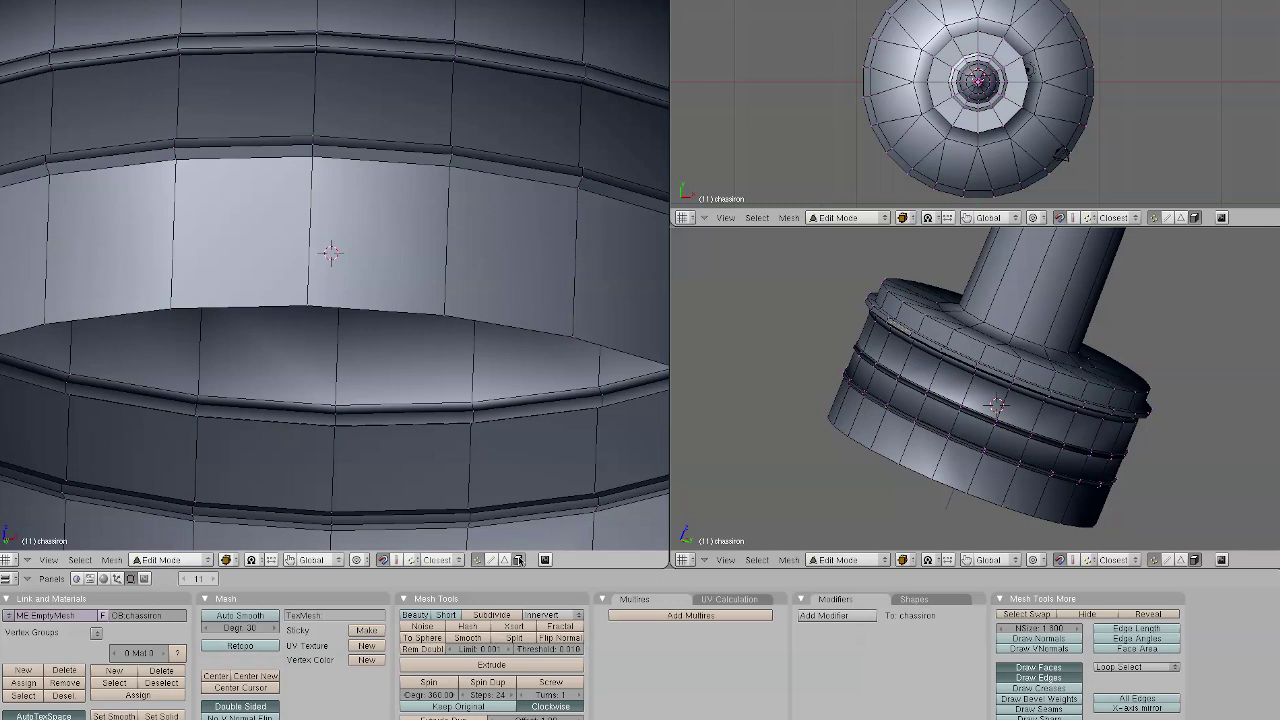
click(505, 560)
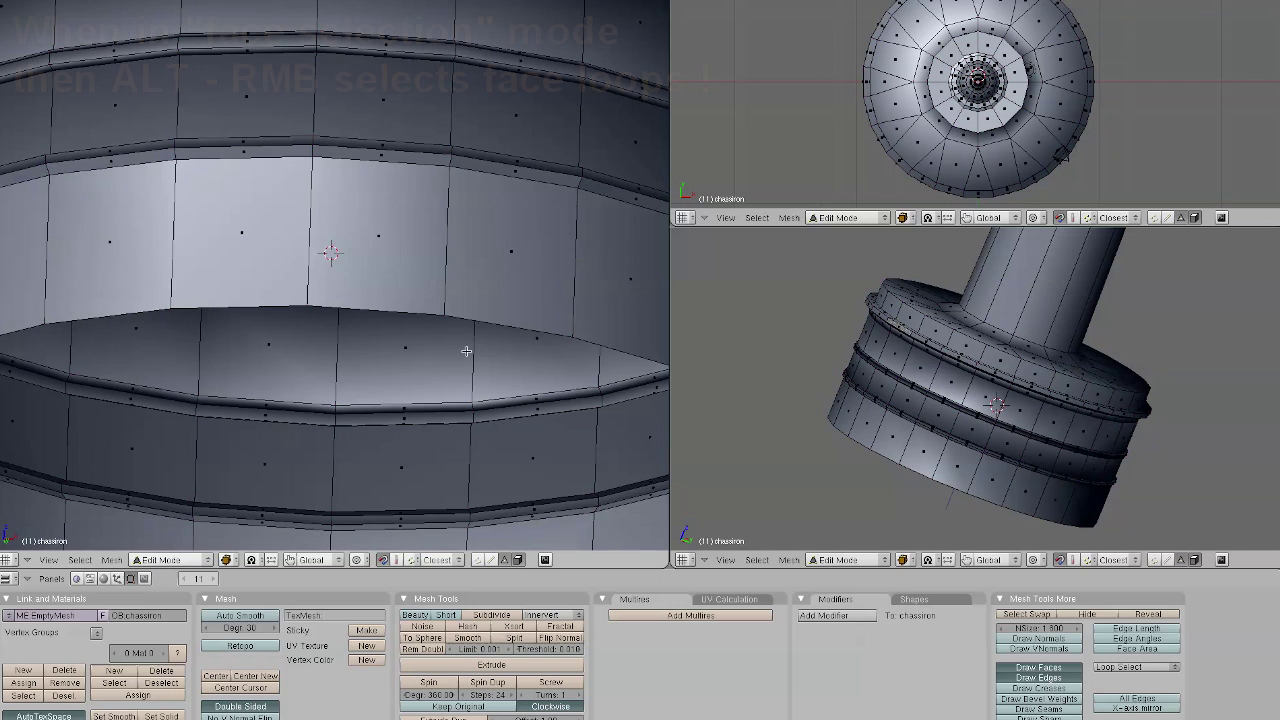
alt+right_click(312, 153)
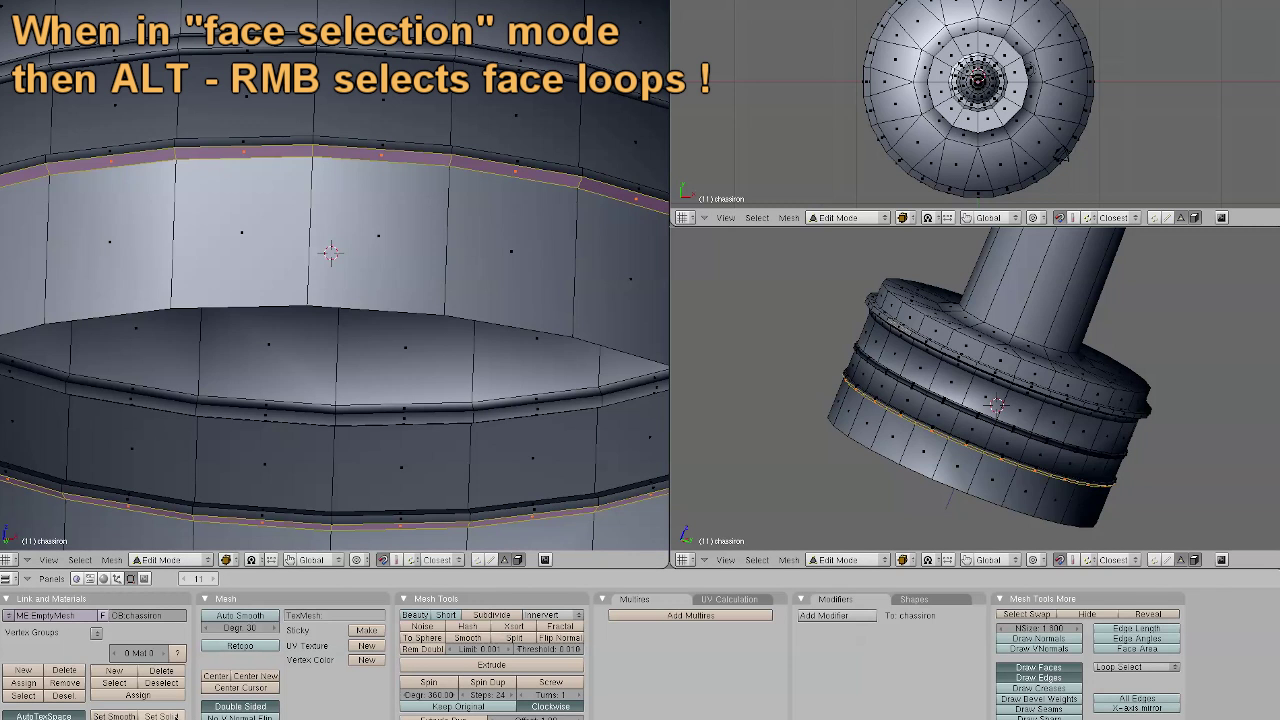
middle_drag(332, 140, 335, 201)
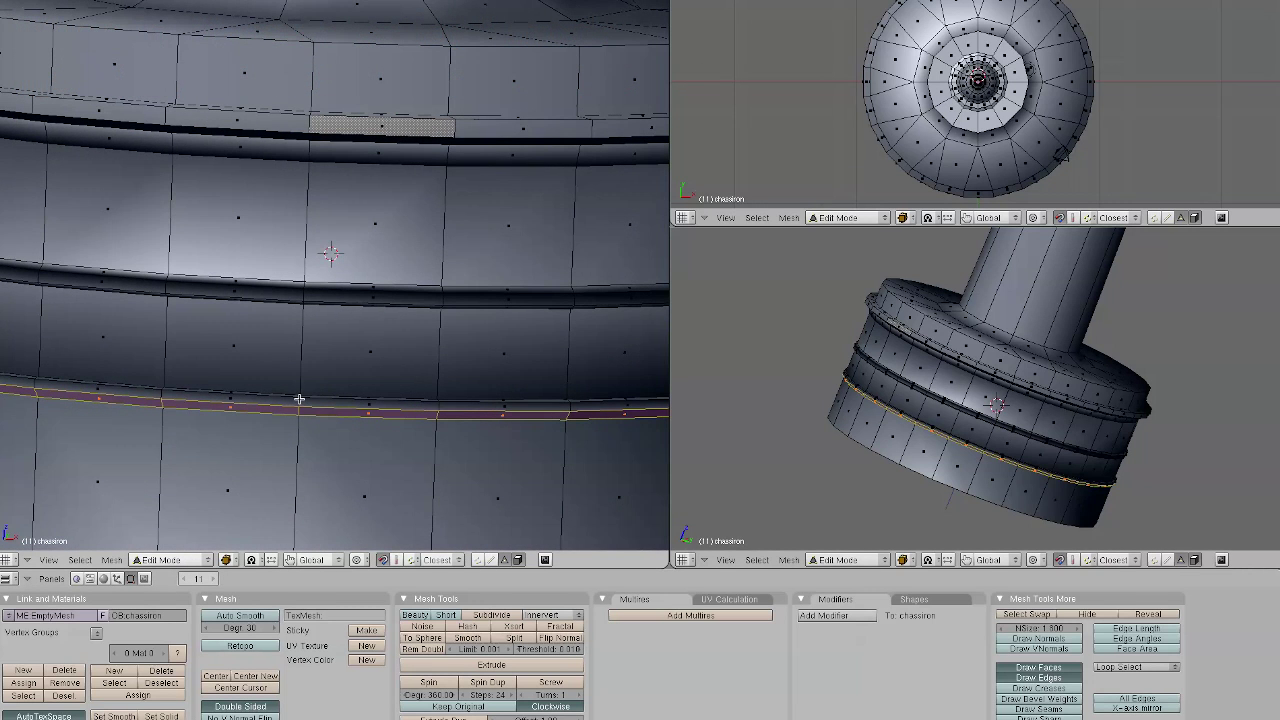
alt+right_click(330, 399)
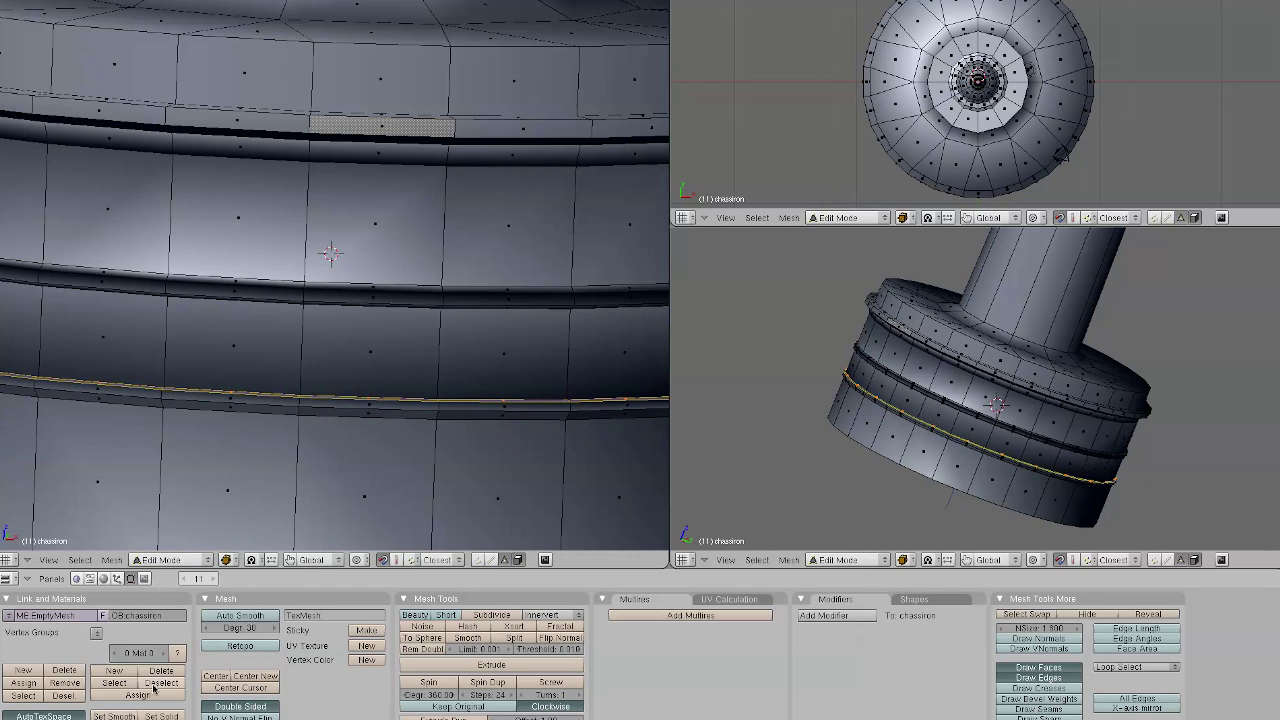
middle_drag(300, 200, 306, 122)
ctrl+alt+right_click(314, 10)
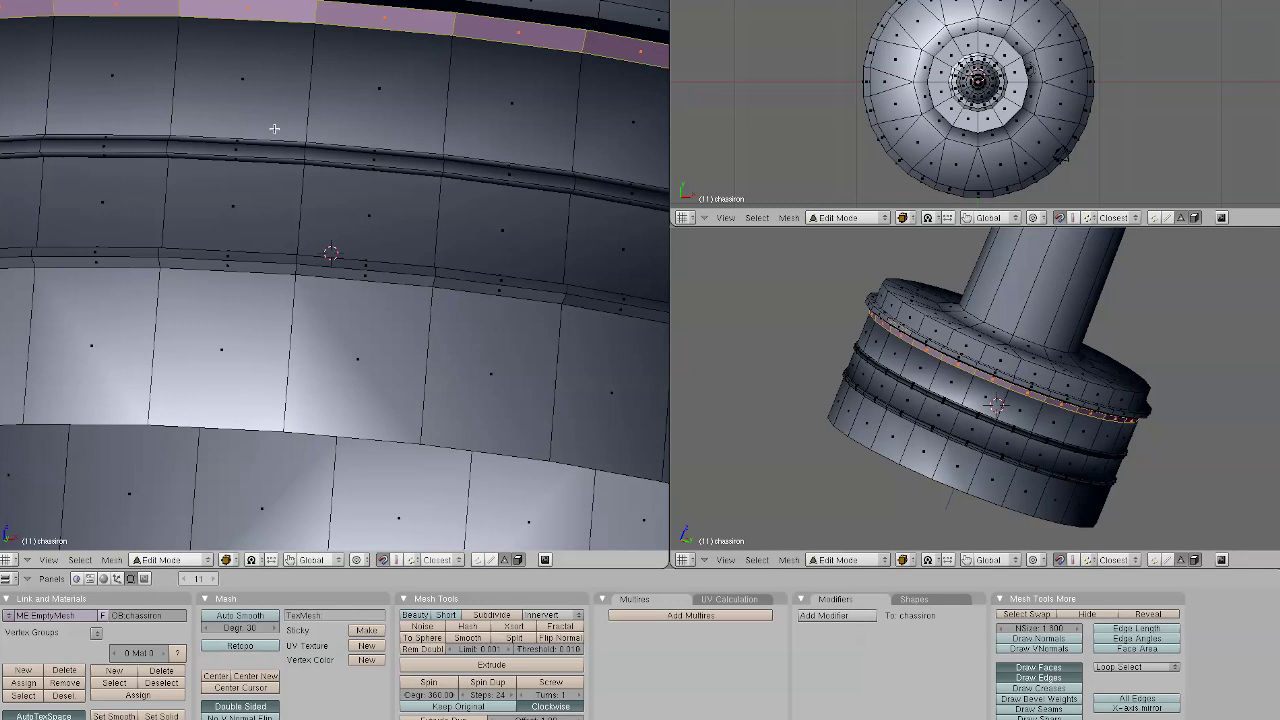
- Flat-shade two stripe face loops on the base with Set Solid
middle_drag(292, 74, 285, 203)
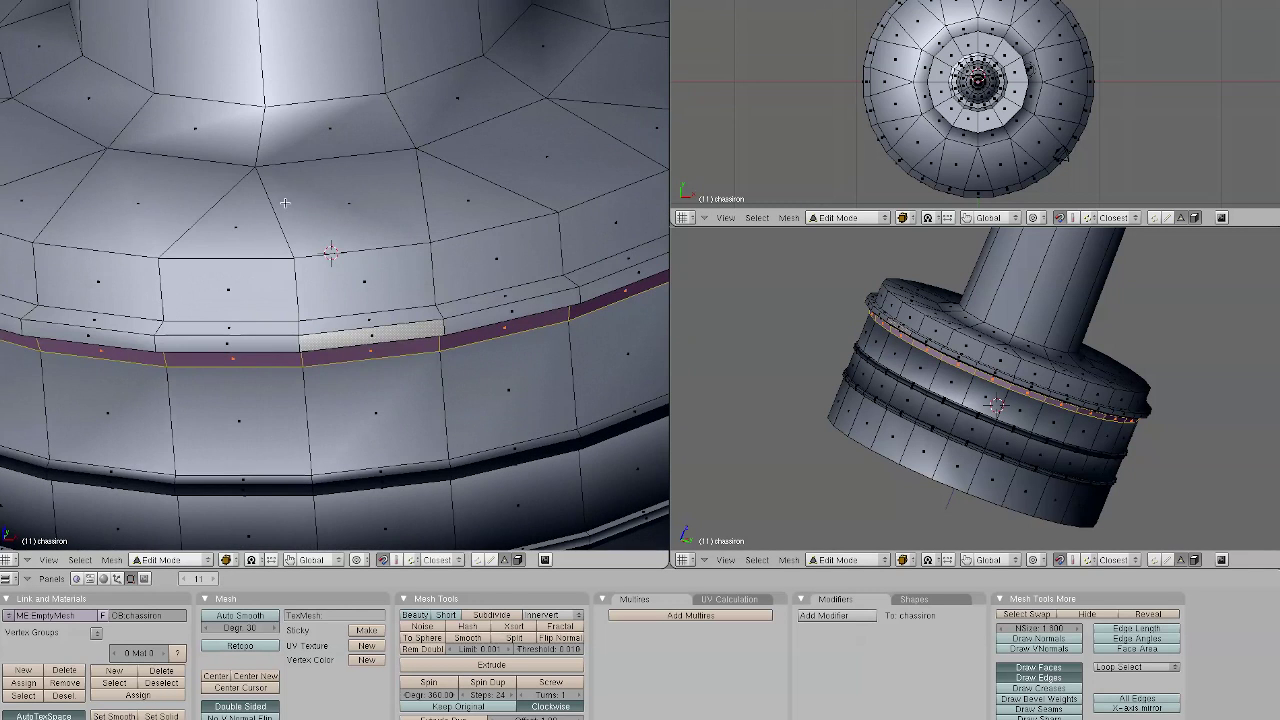
alt+right_click(298, 331)
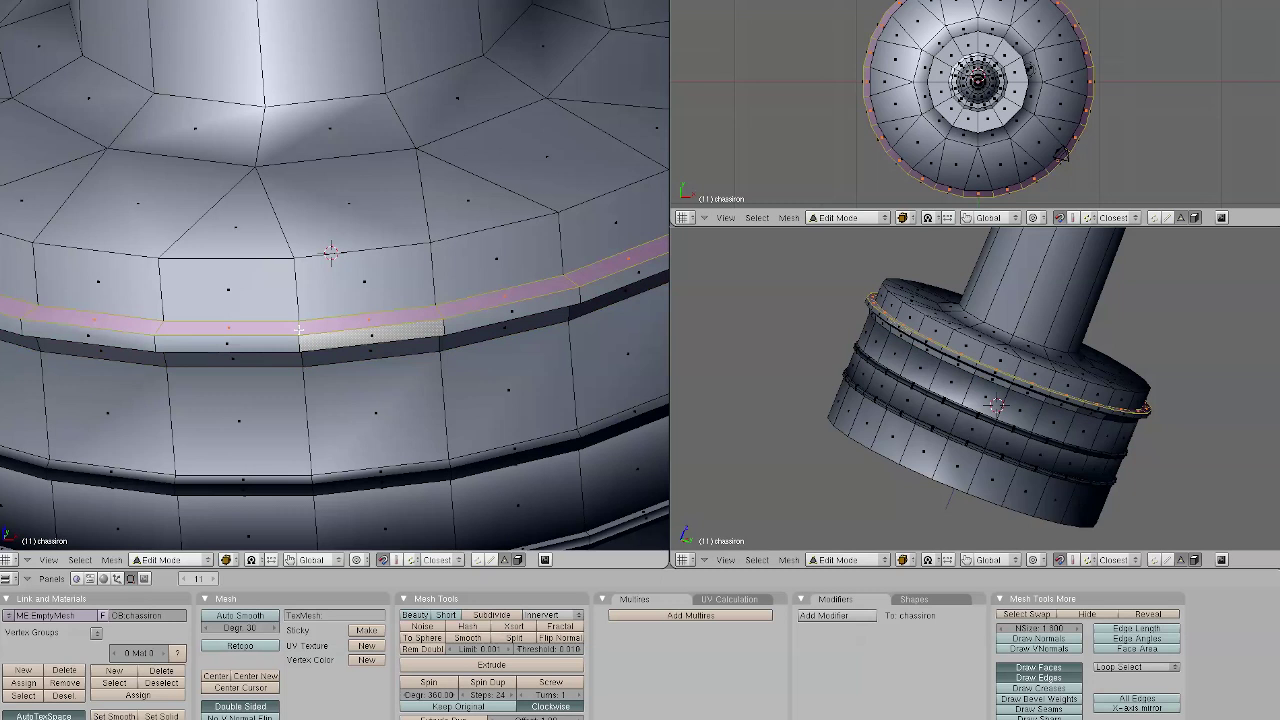
click(158, 714)
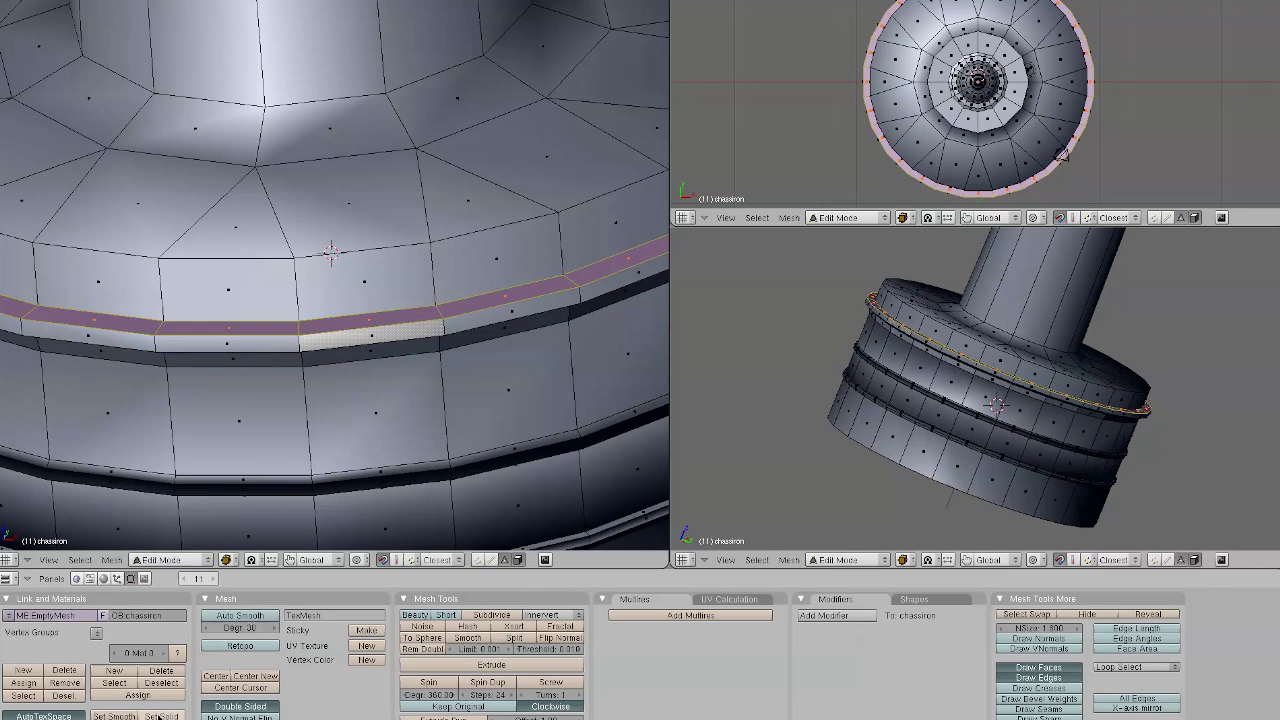
alt+right_click(262, 135)
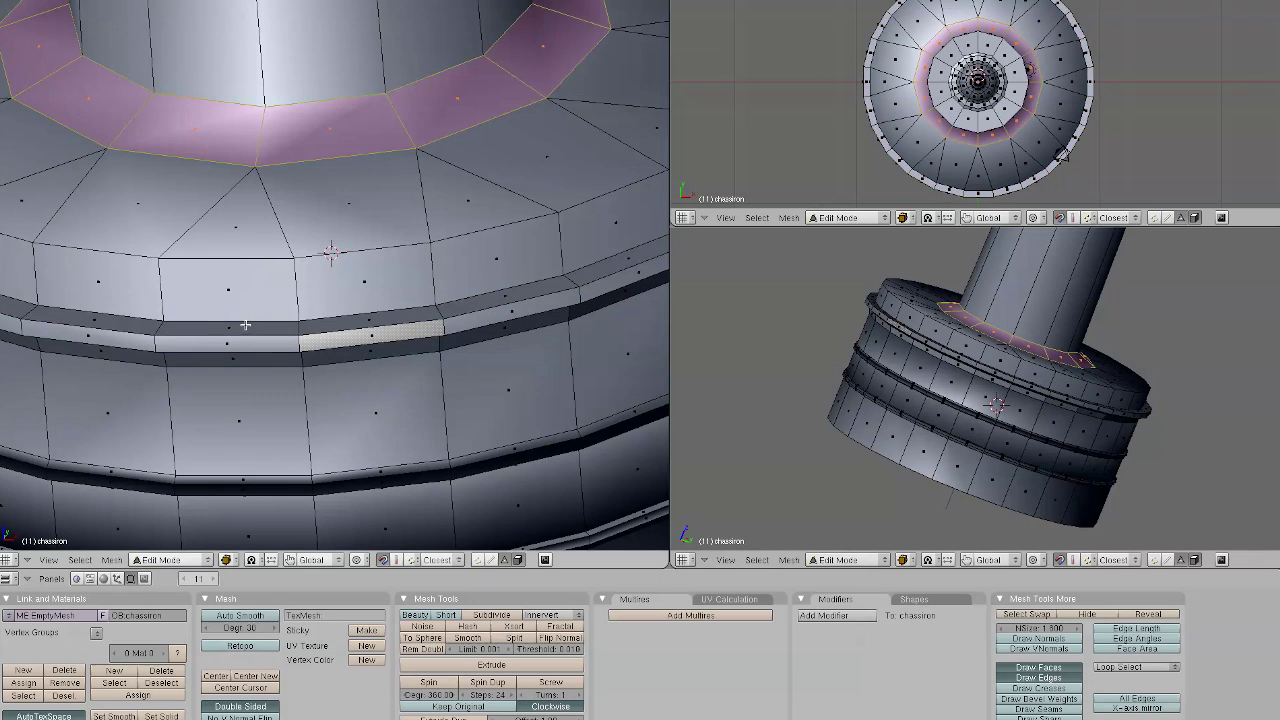
click(162, 716)
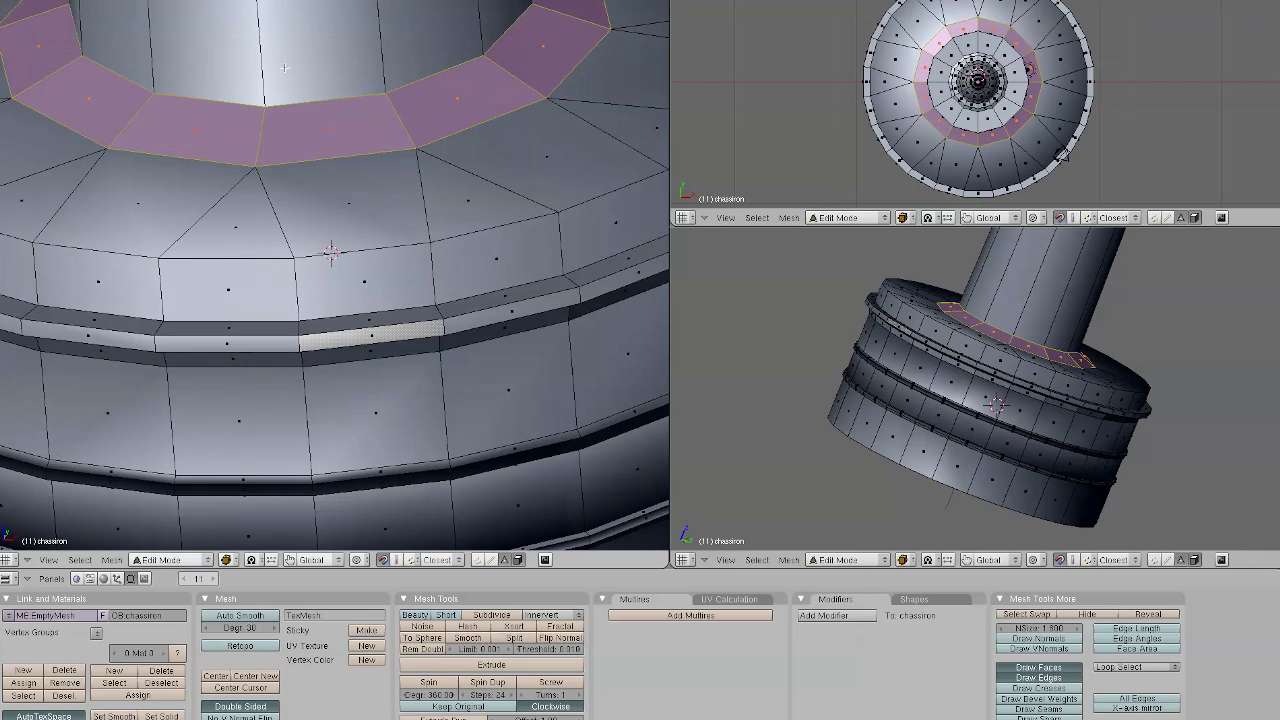
- Select the flange's top face ring, then the narrow ring higher on the shaft
middle_drag(600, 430, 411, 276)
alt+right_click(410, 276)
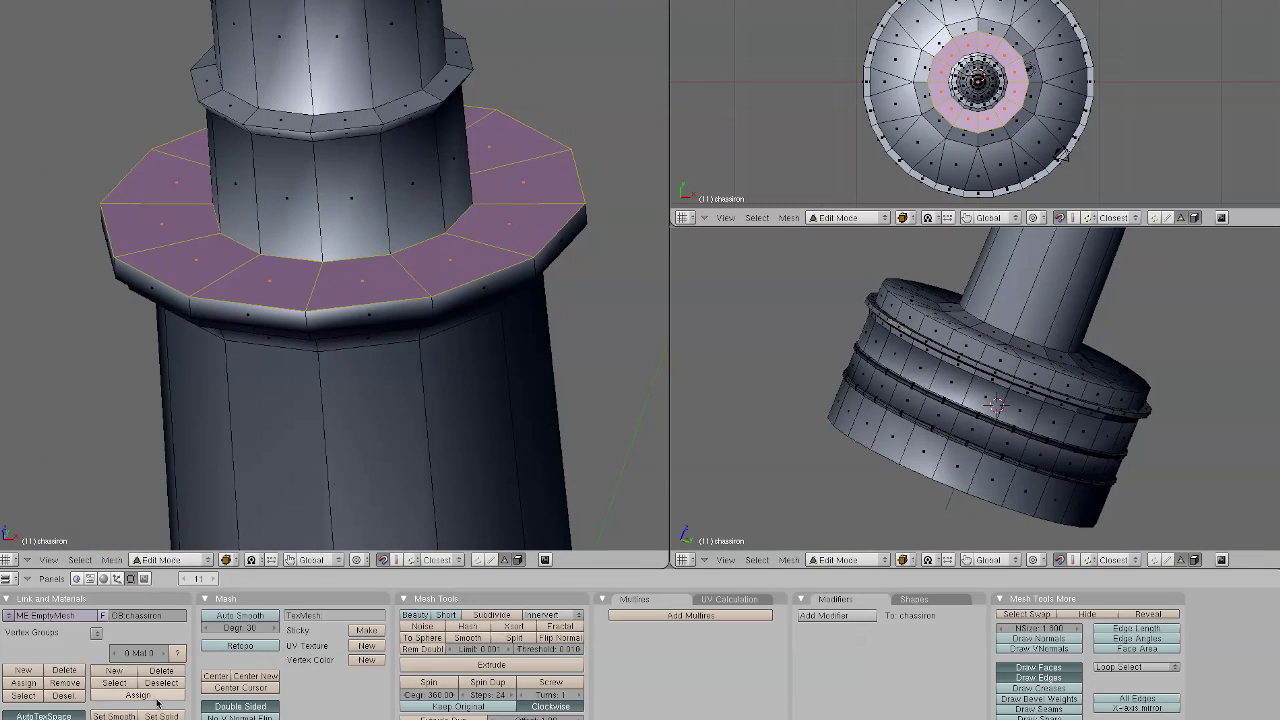
alt+right_click(374, 112)
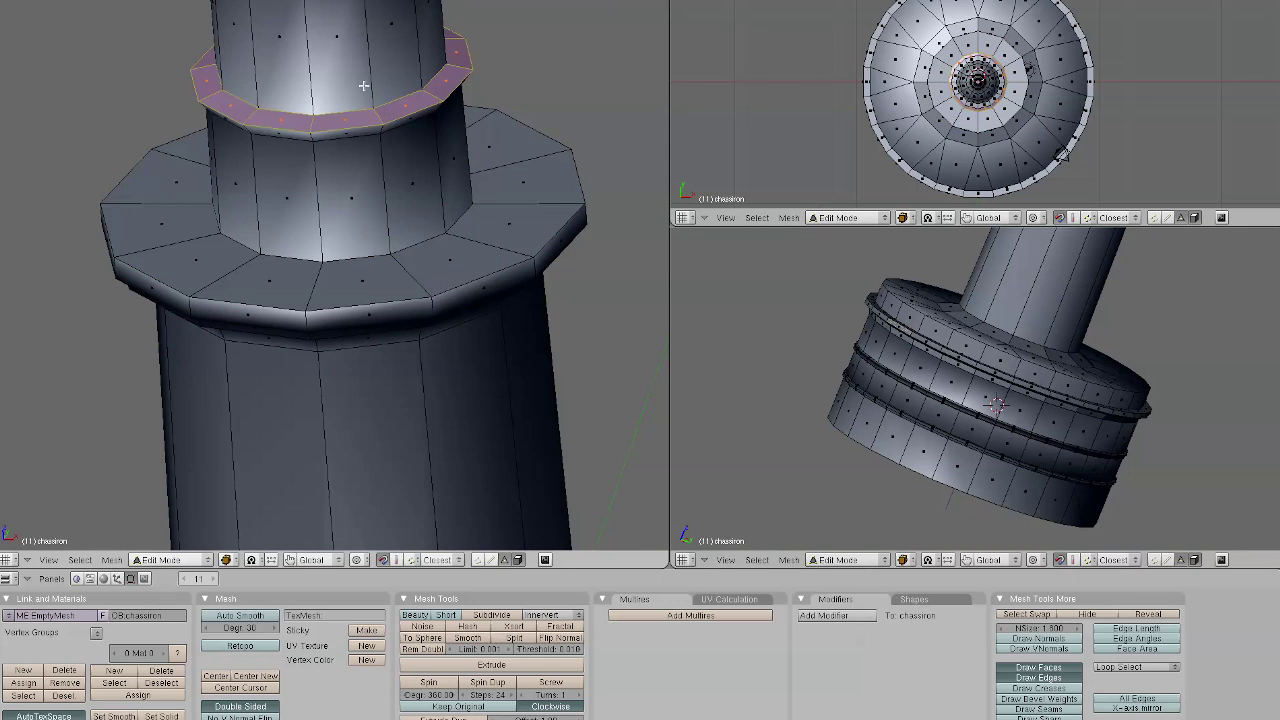
- Select the dome-base face ring and add the three rings around the finial's neck
shift+middle_drag(363, 86, 420, 348)
scroll(410, 257, up, 4)
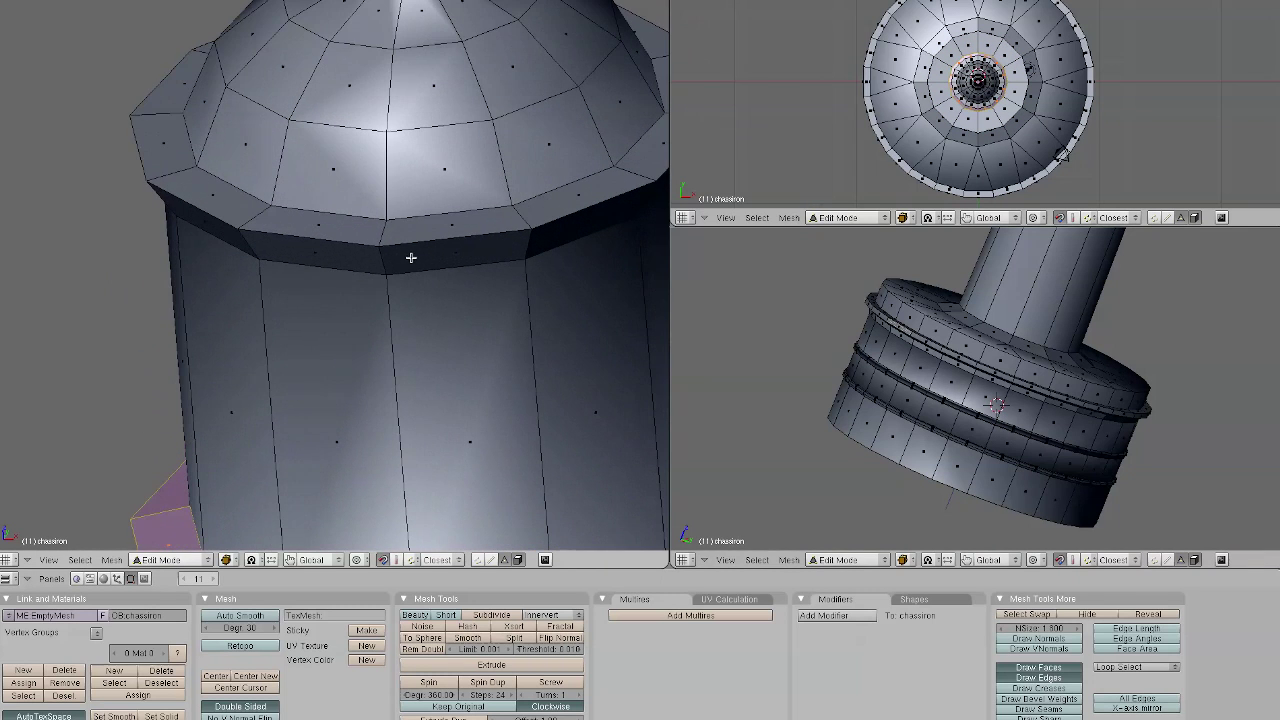
alt+right_click(383, 229)
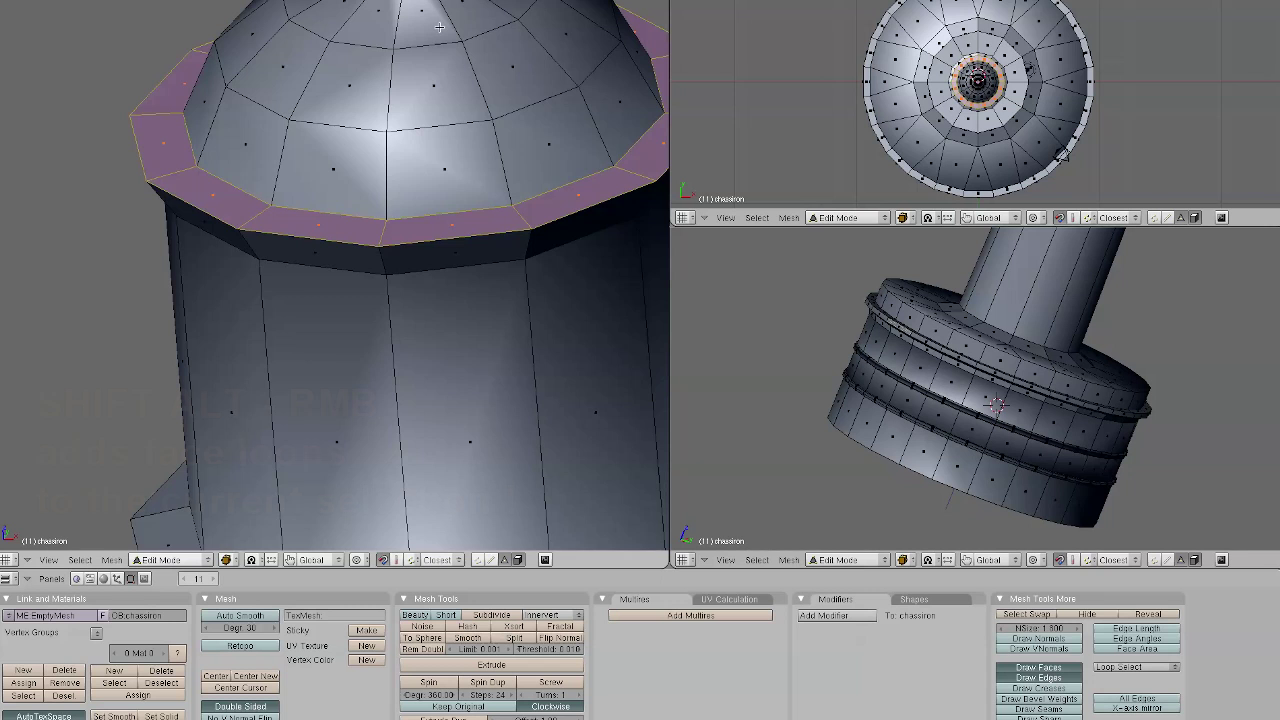
shift+middle_drag(439, 27, 433, 133)
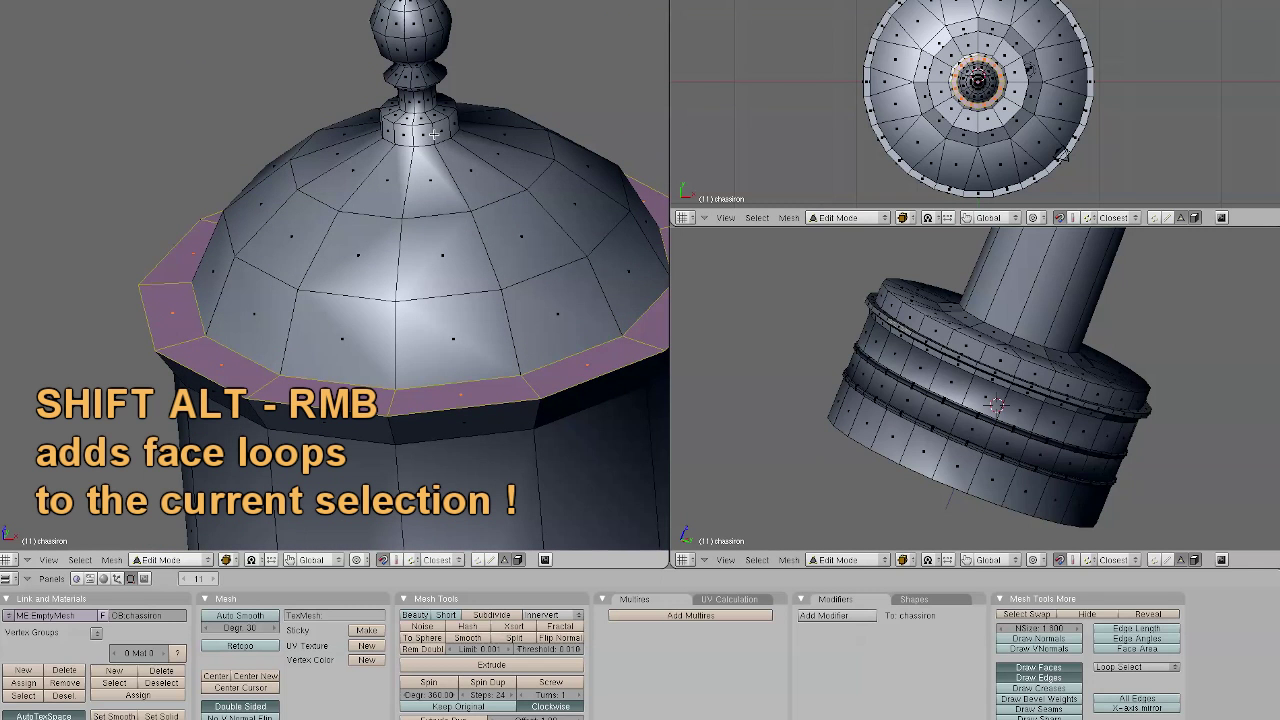
alt+shift+right_click(432, 125)
alt+shift+right_click(425, 106)
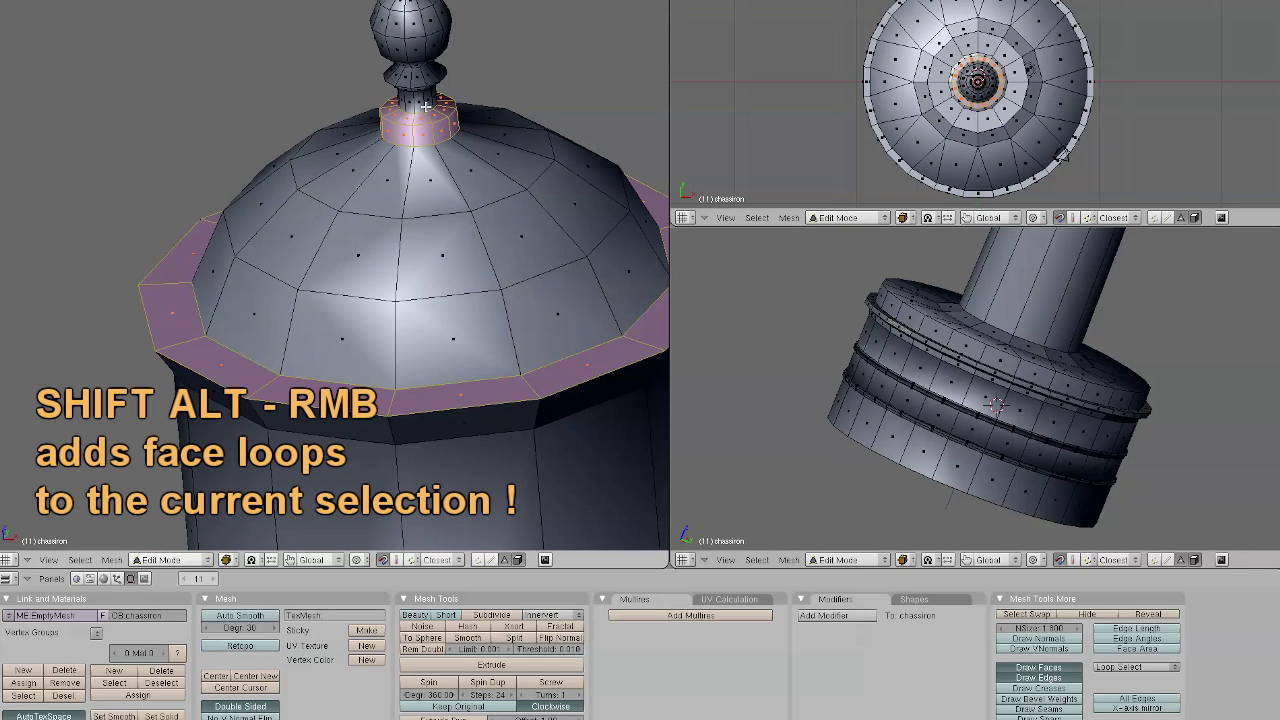
alt+shift+right_click(425, 104)
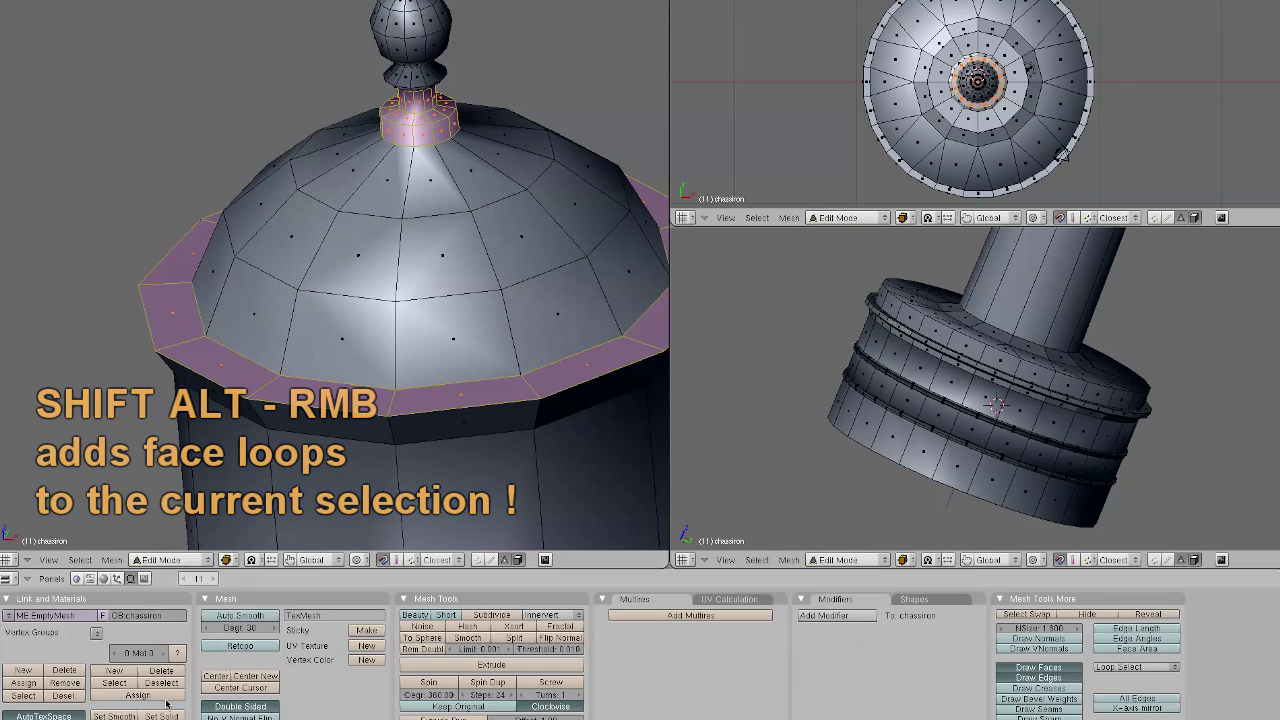
- Zoom out from the dome to bring the whole lighthouse back into view
scroll(332, 238, down, 2)
scroll(332, 238, down, 4)
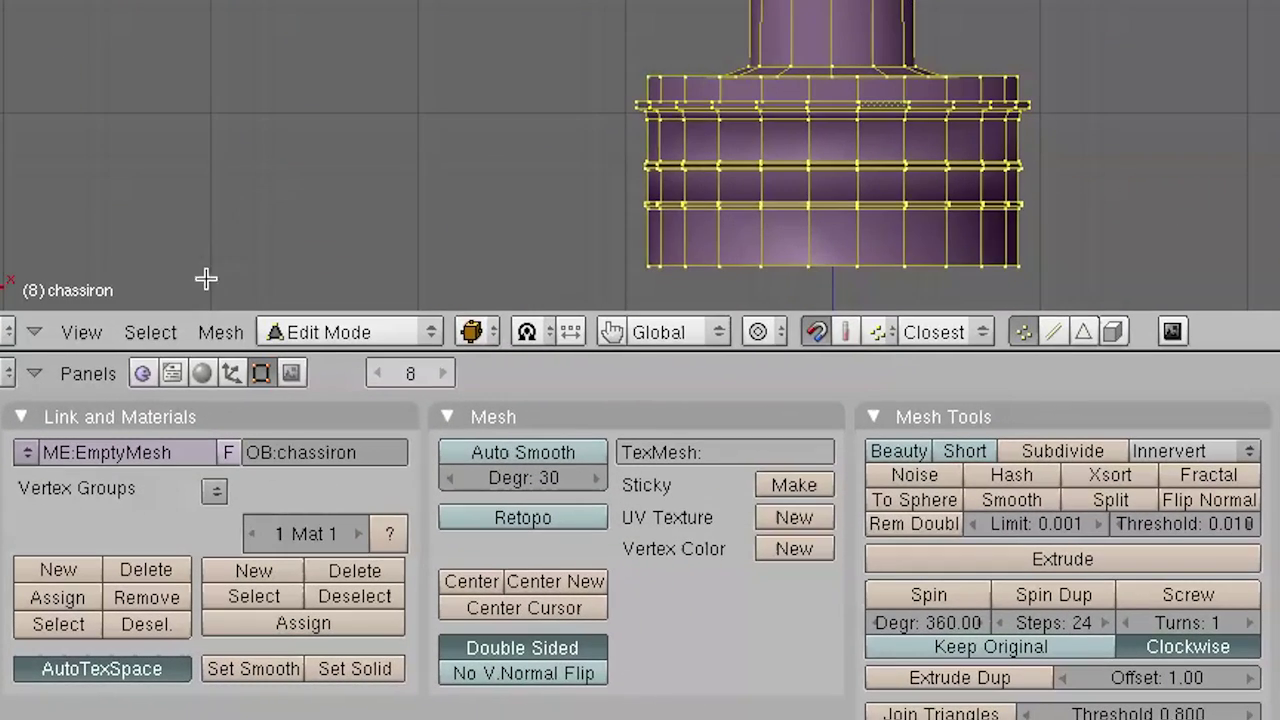
- Create the mesh's first material and name it 'white bricks'
click(203, 378)
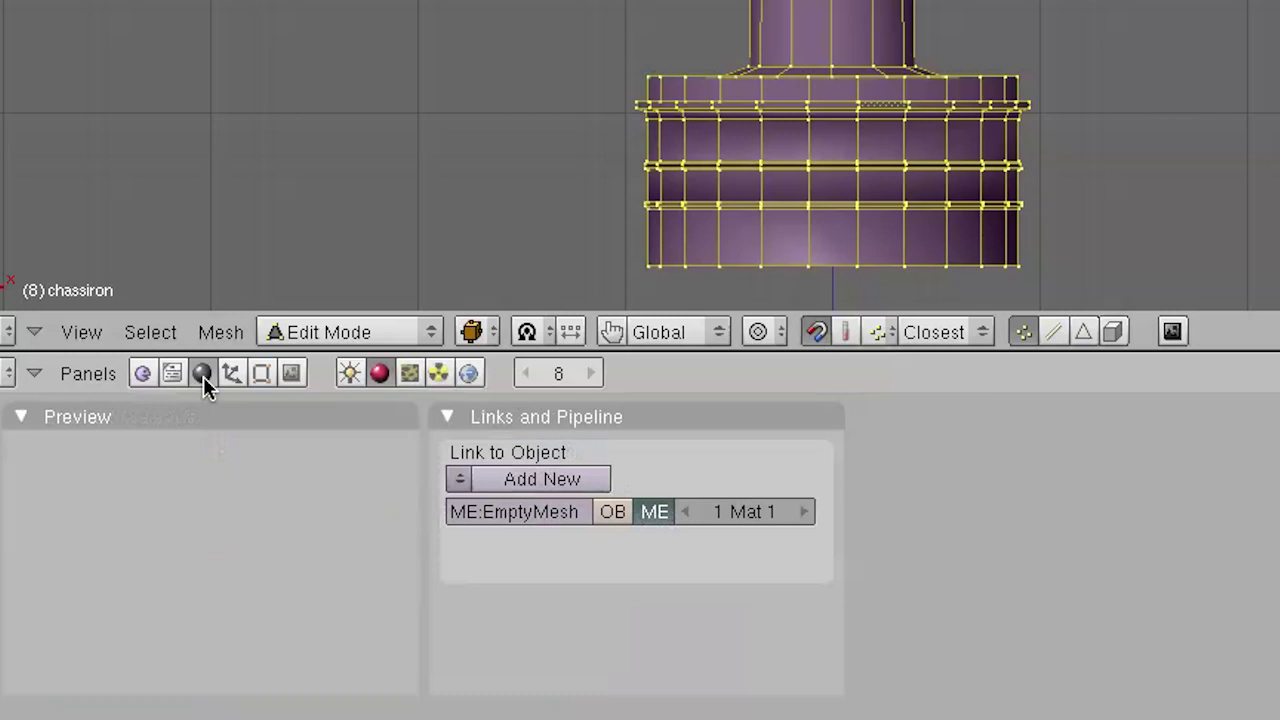
click(506, 480)
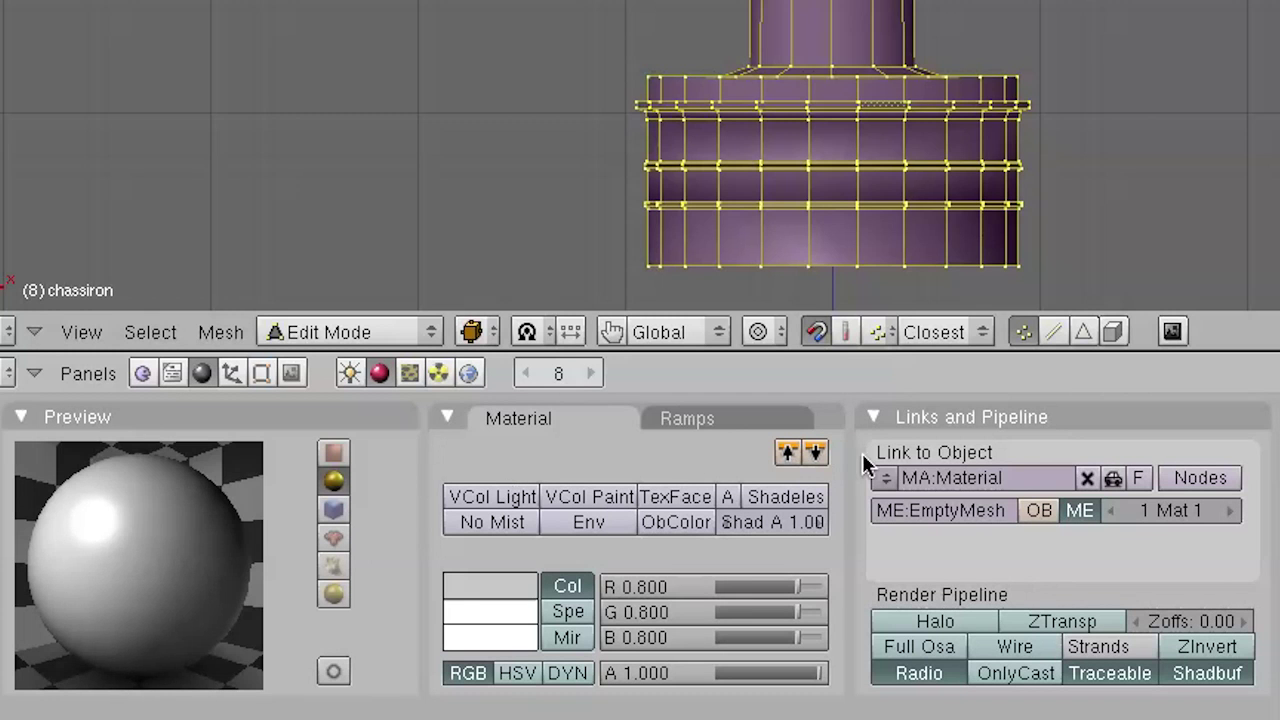
click(979, 480)
text(w)
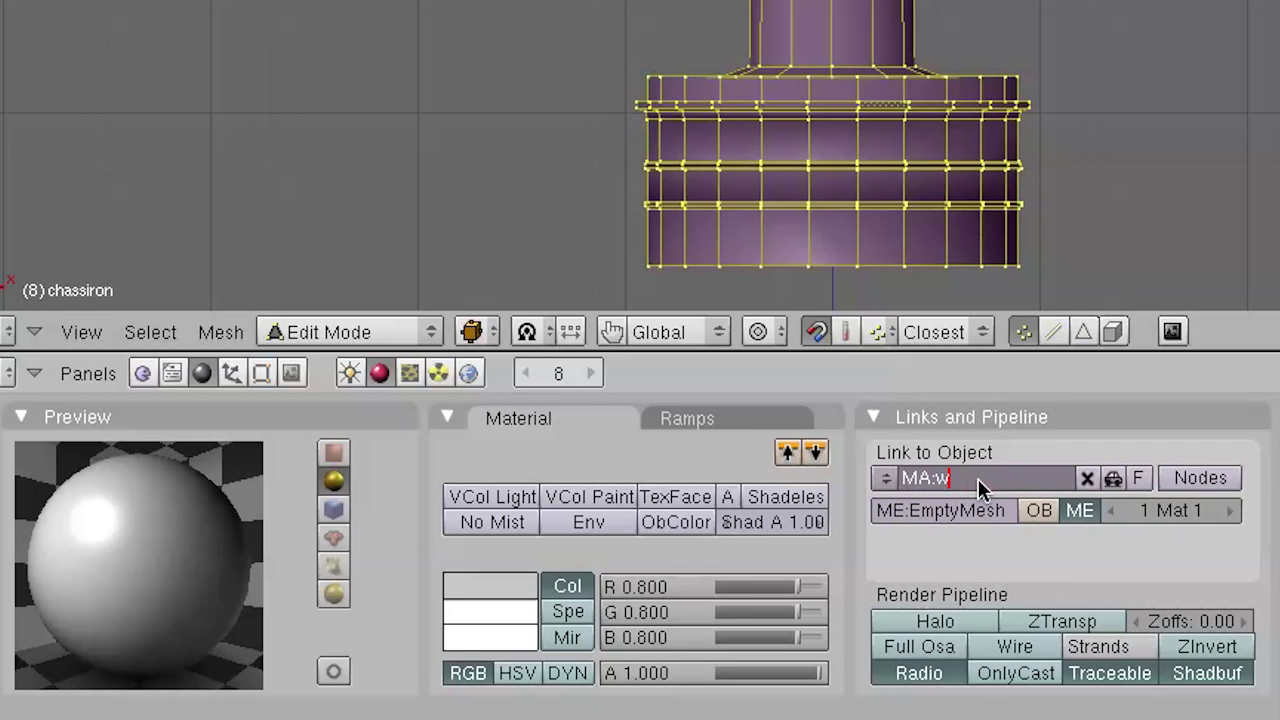
text(hite bricks)
key(Return)
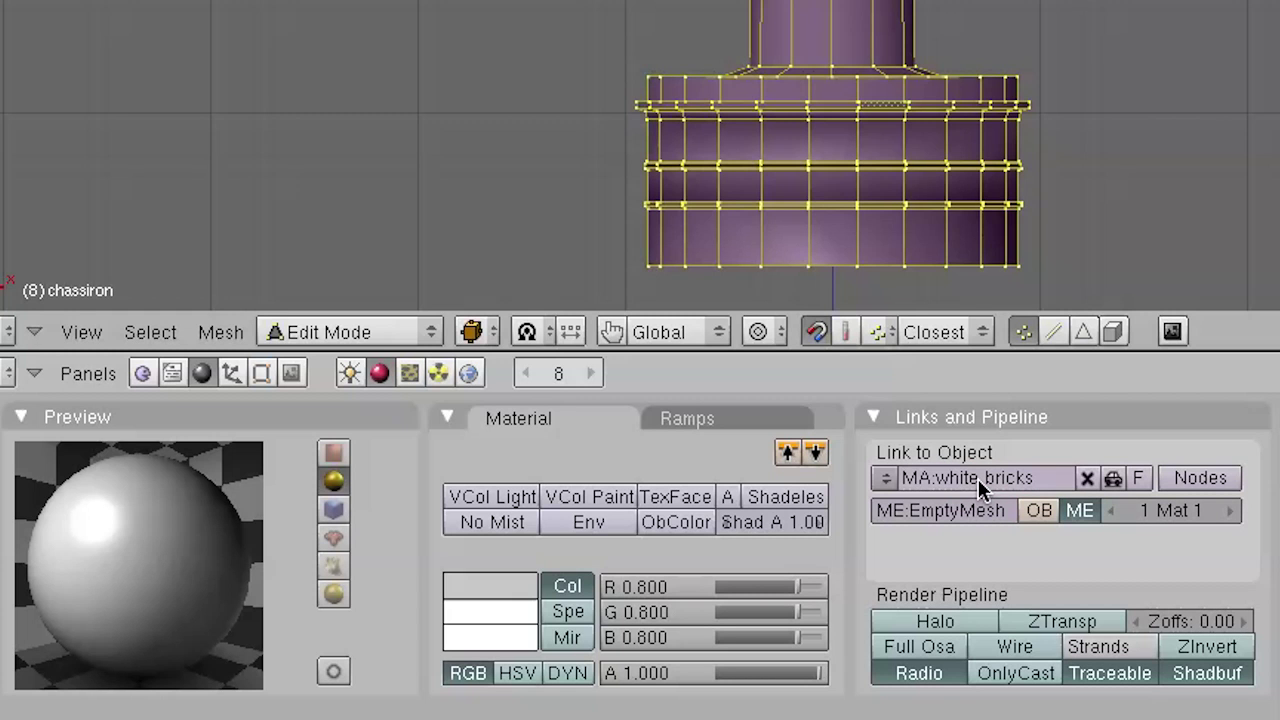
- Add two more materials named 'black bricks' and 'plafoom floor'
click(884, 482)
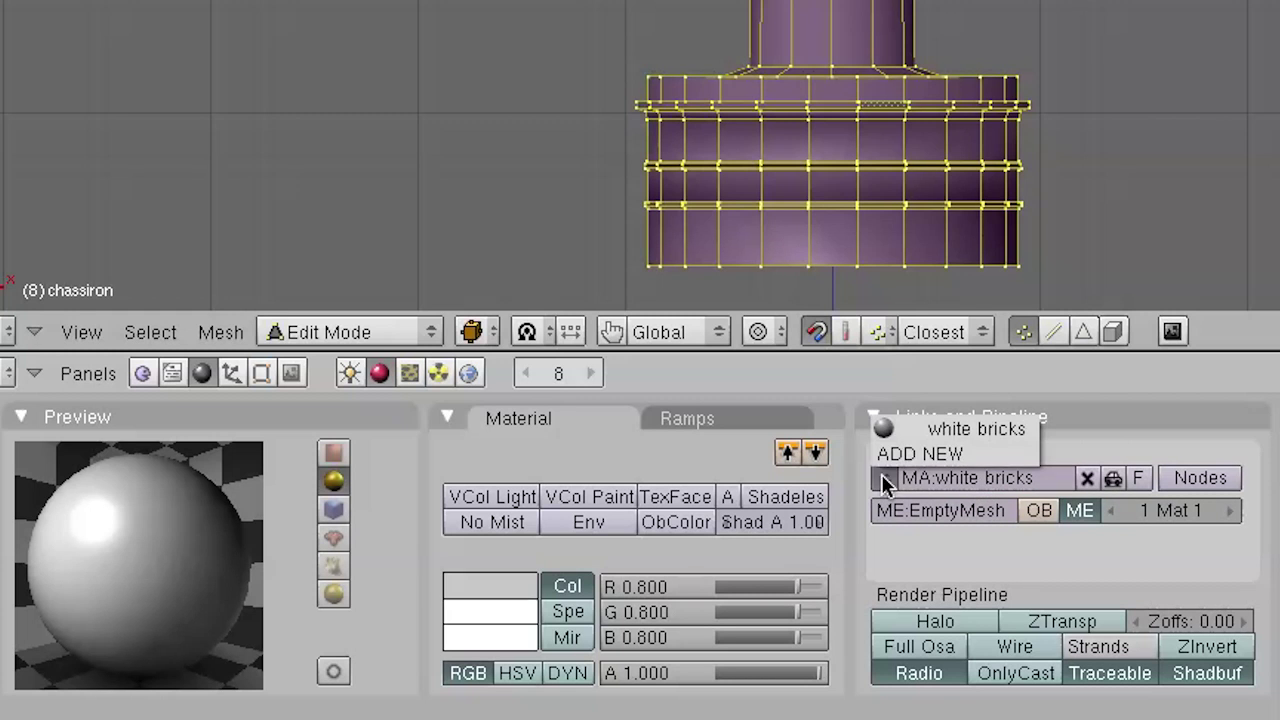
click(905, 455)
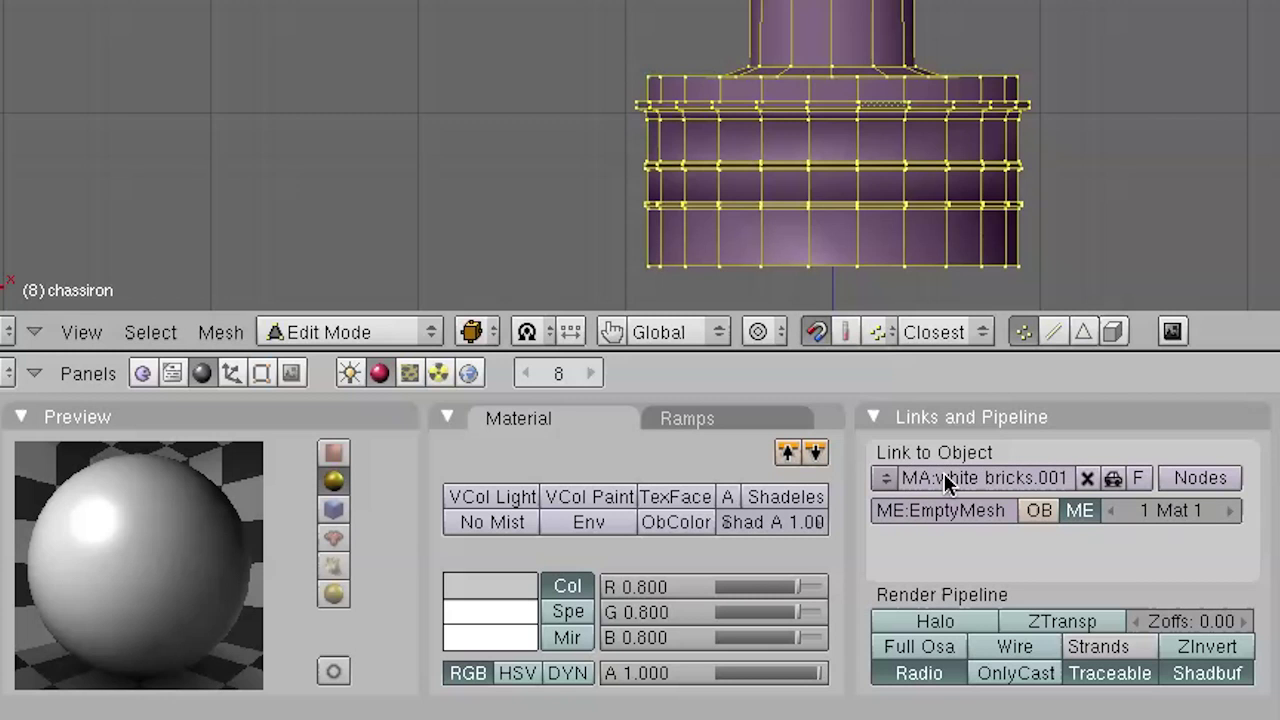
click(946, 475)
text(b)
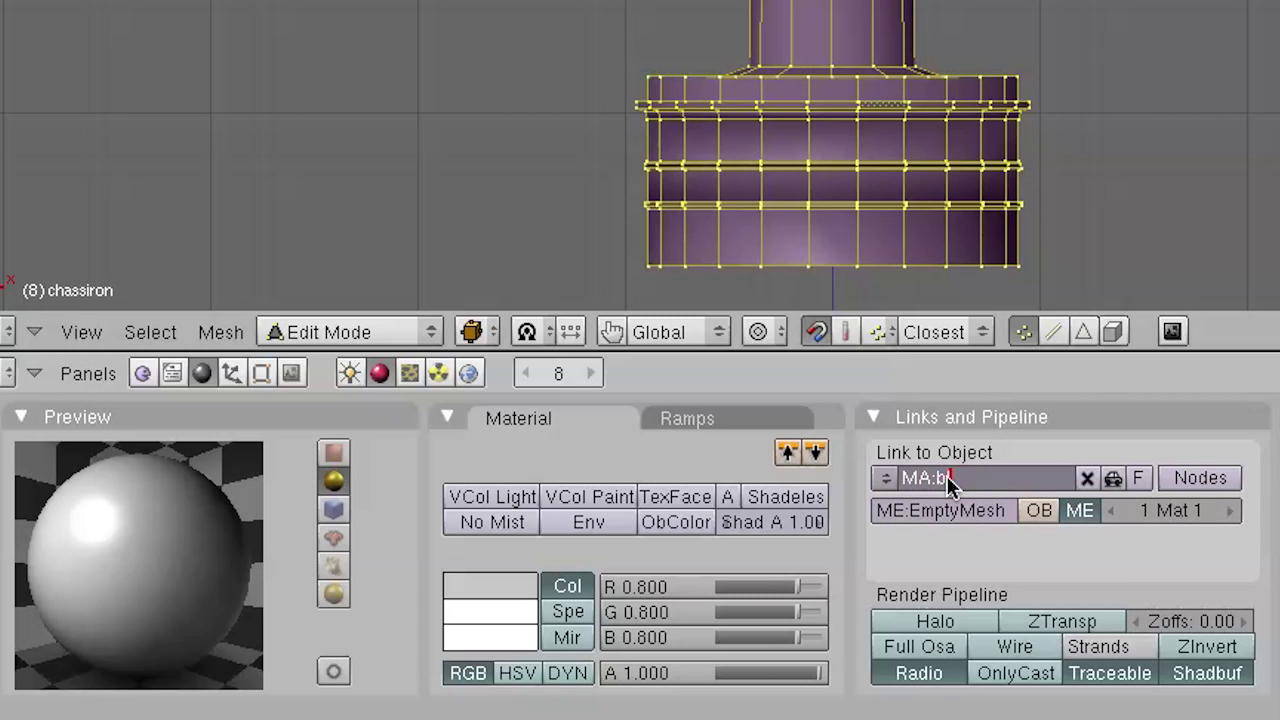
text(lack bricks)
key(Return)
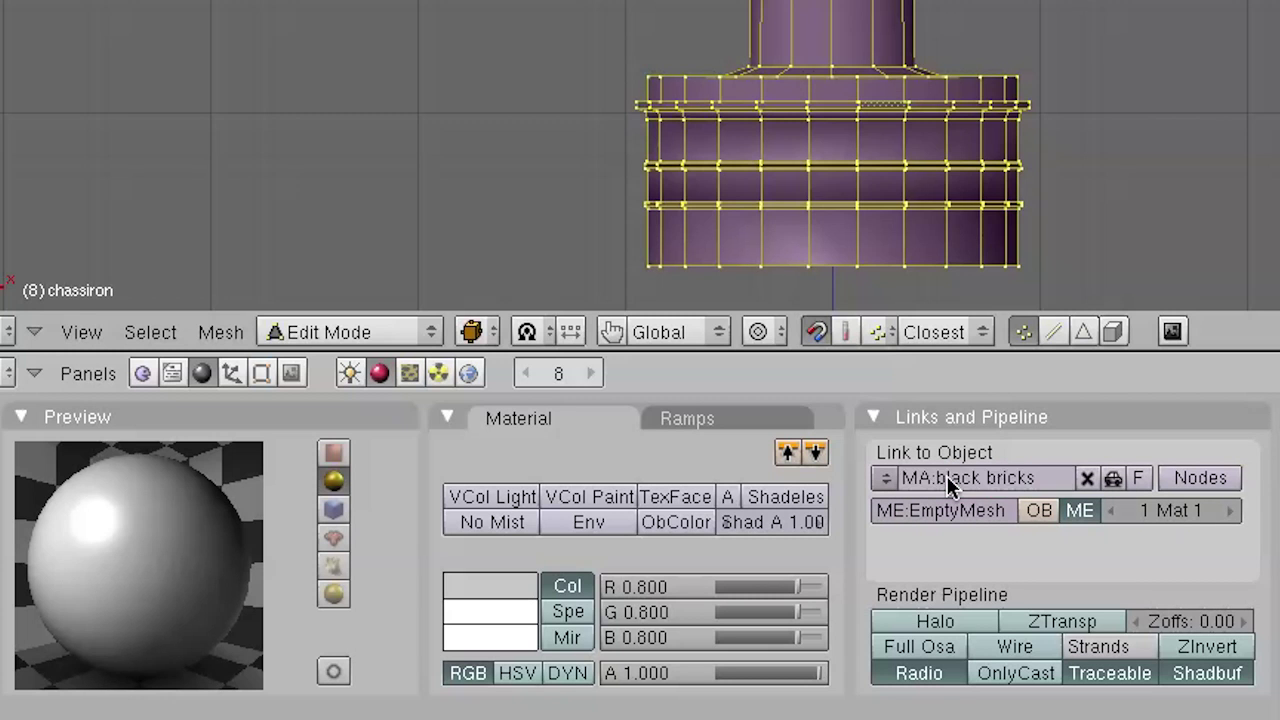
click(886, 483)
click(886, 453)
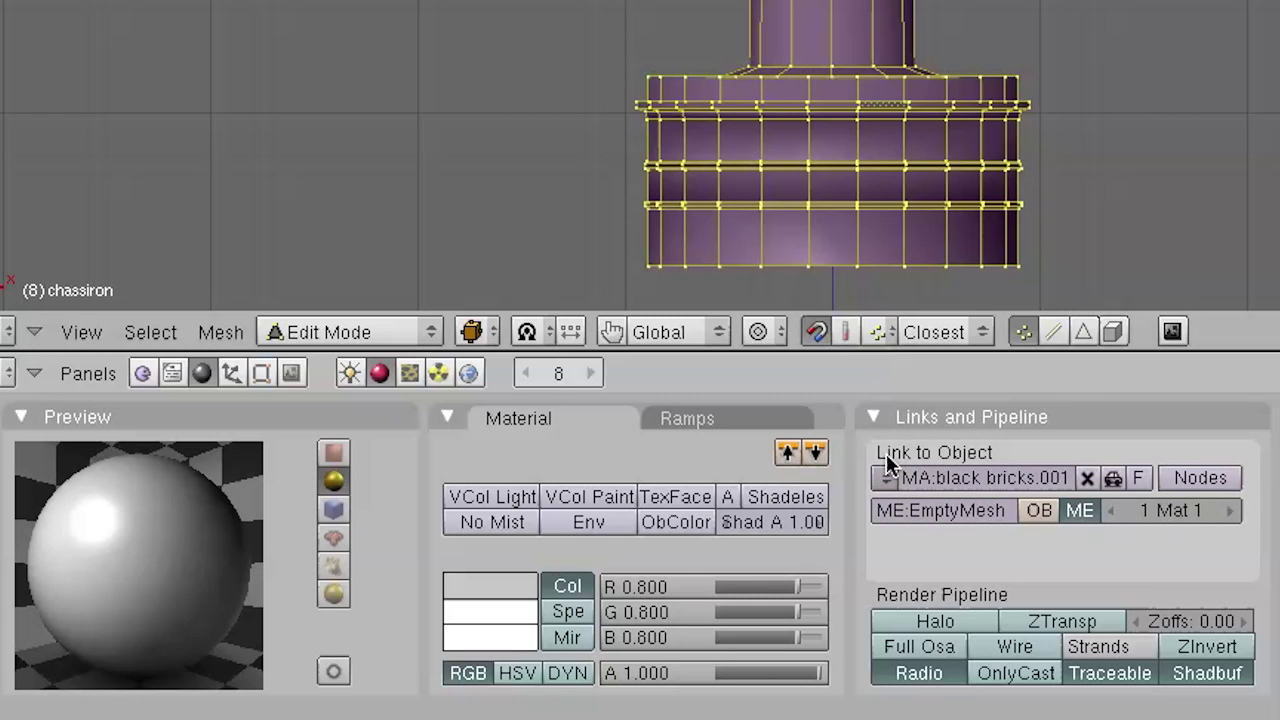
click(963, 477)
text(platfo)
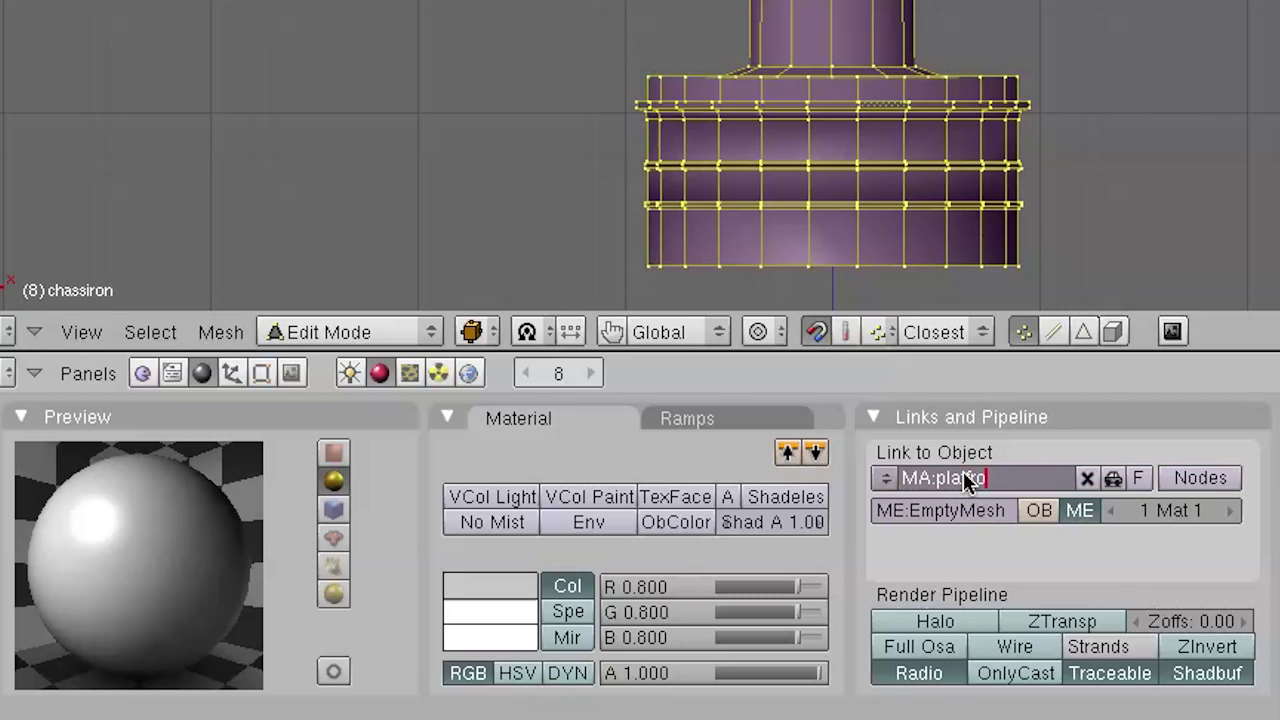
text(om floor)
key(Return)
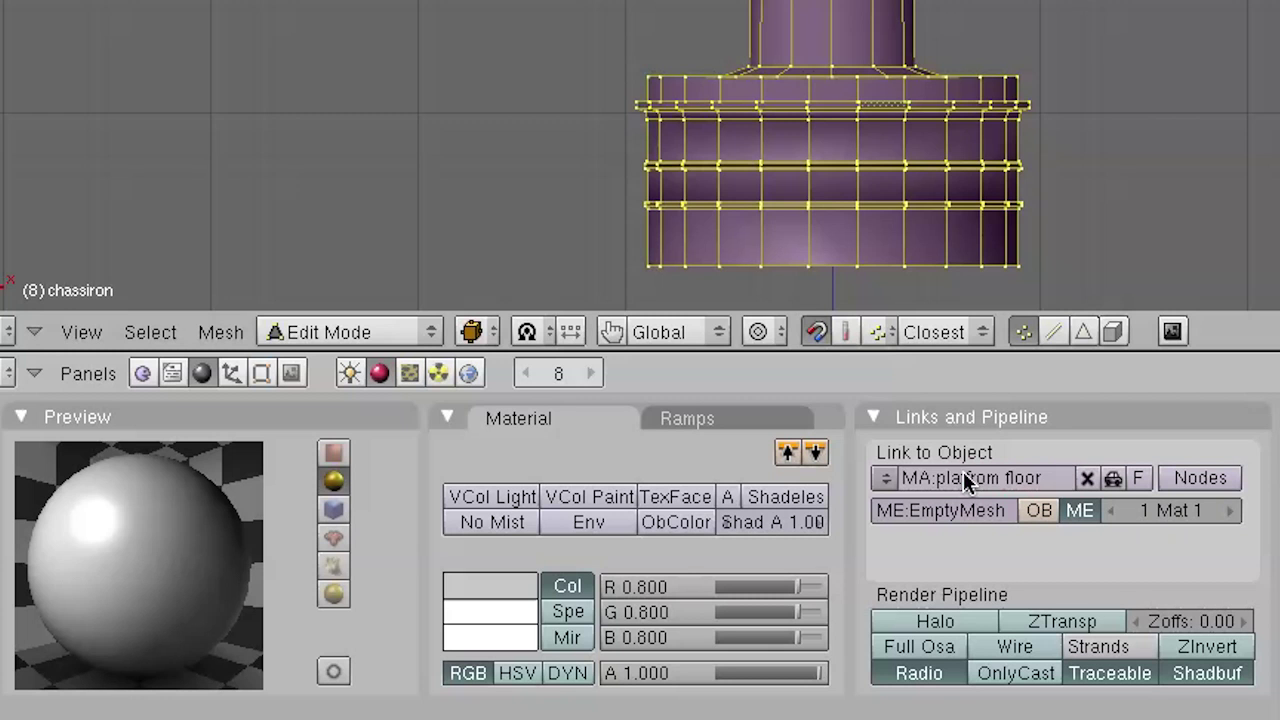
- Add materials named 'bottom roof' and 'top roof'
click(885, 478)
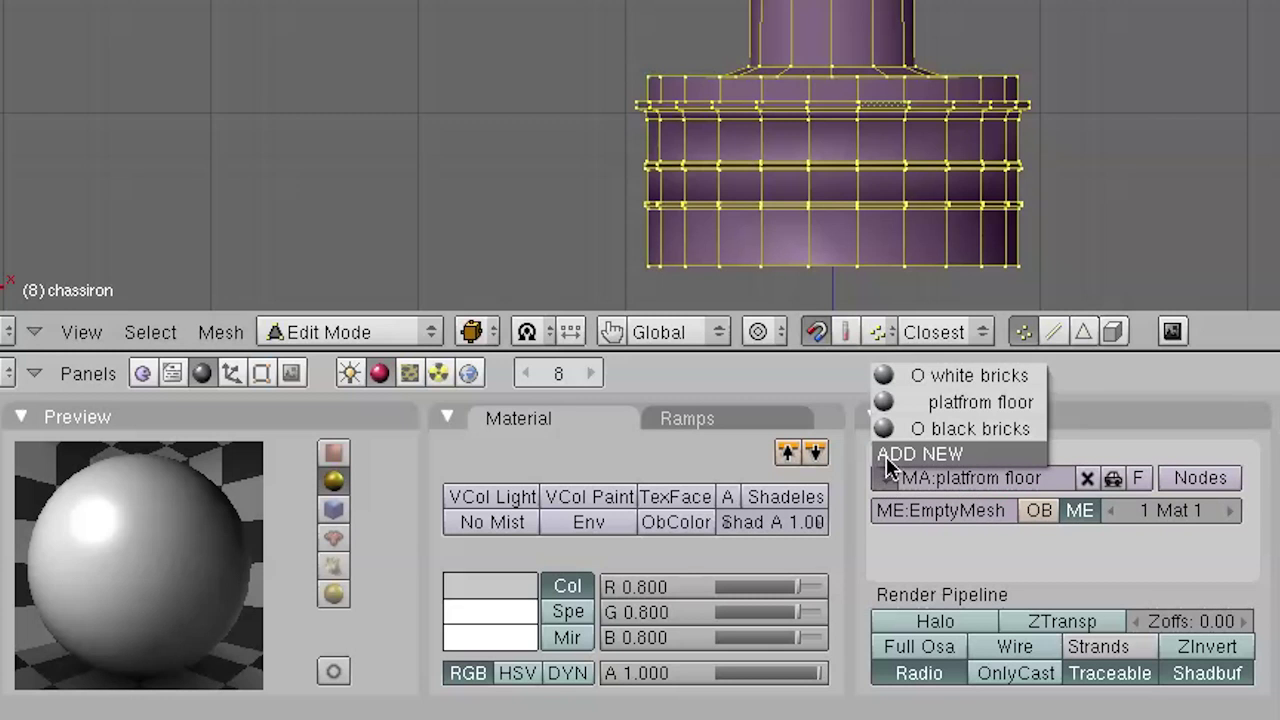
click(889, 456)
click(946, 481)
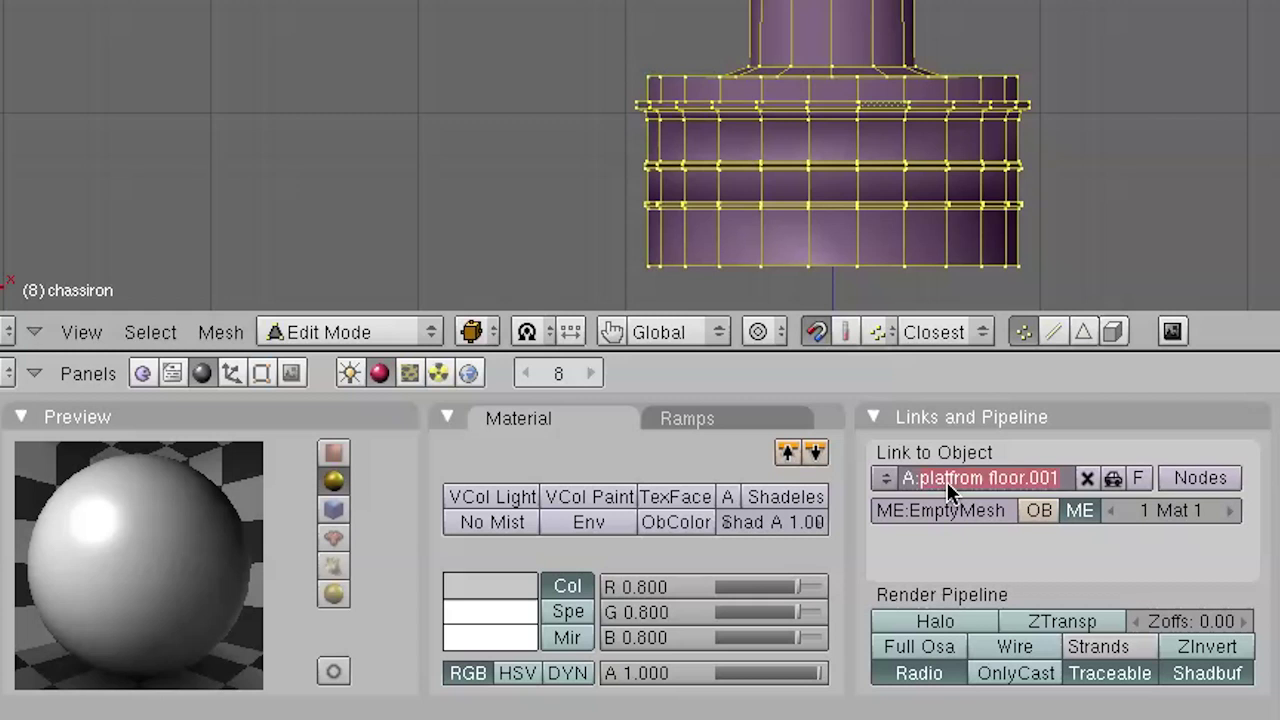
text(bottom roof)
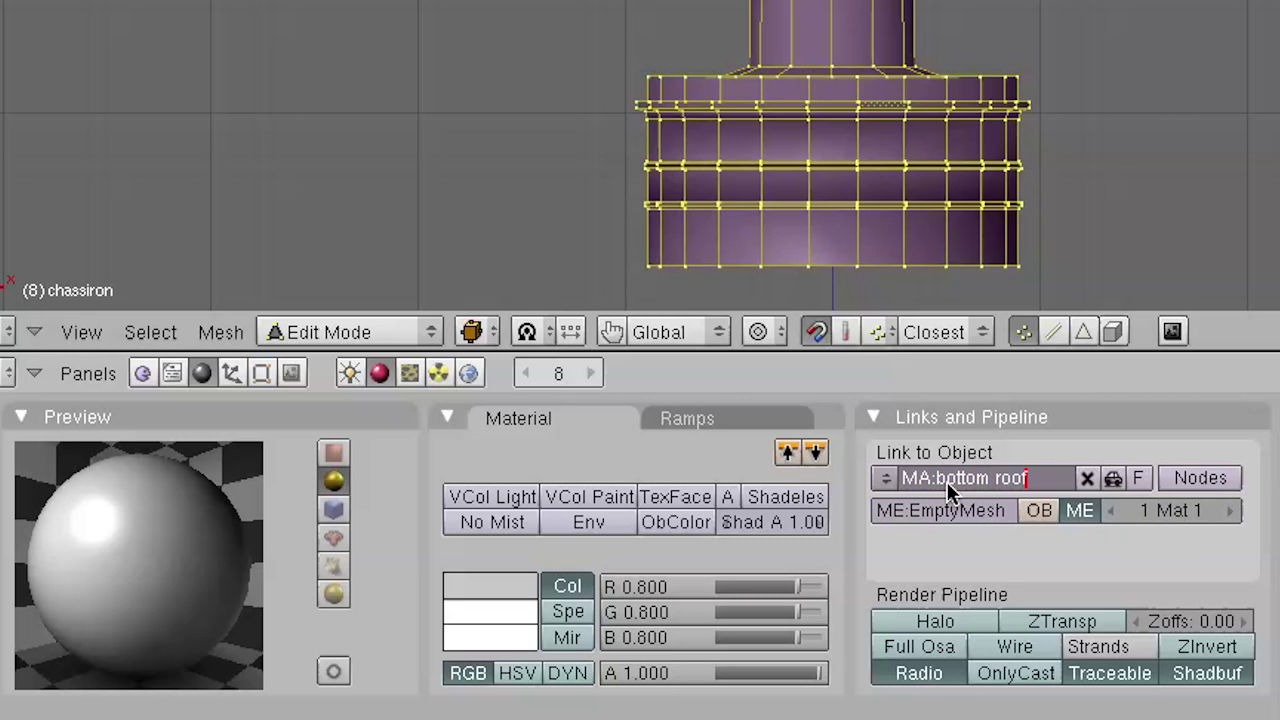
key(Return)
click(886, 476)
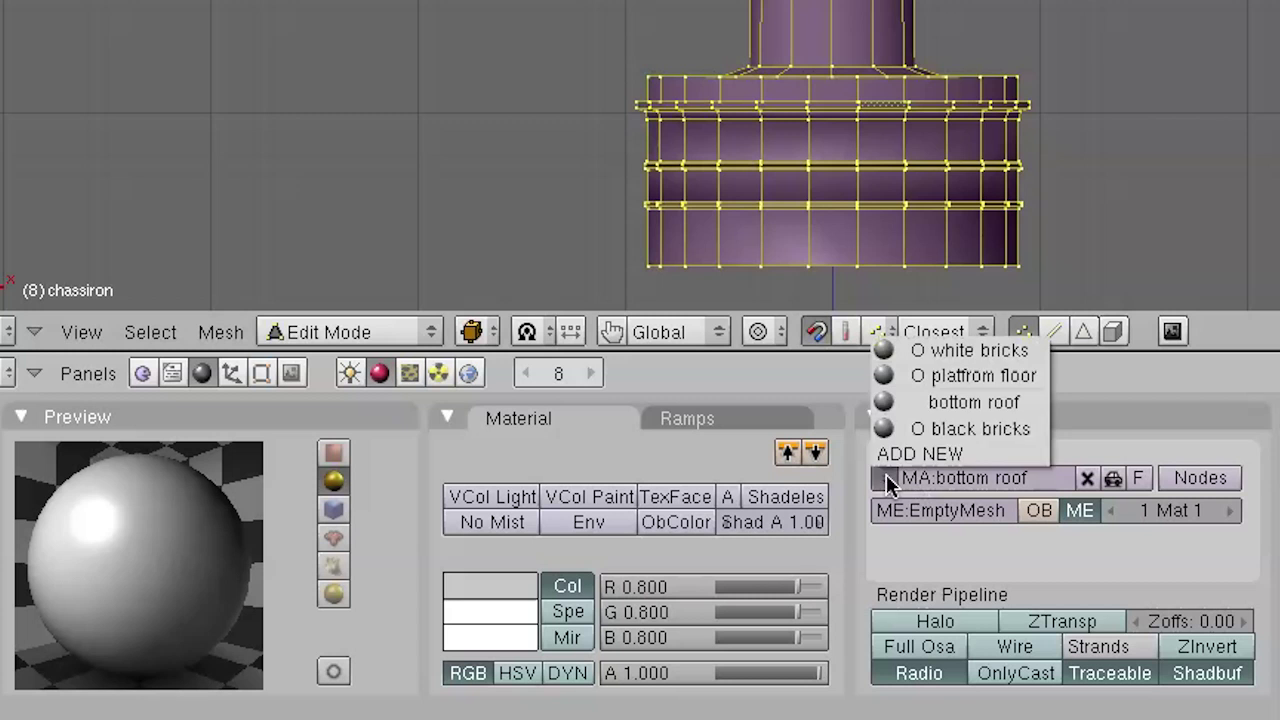
click(911, 452)
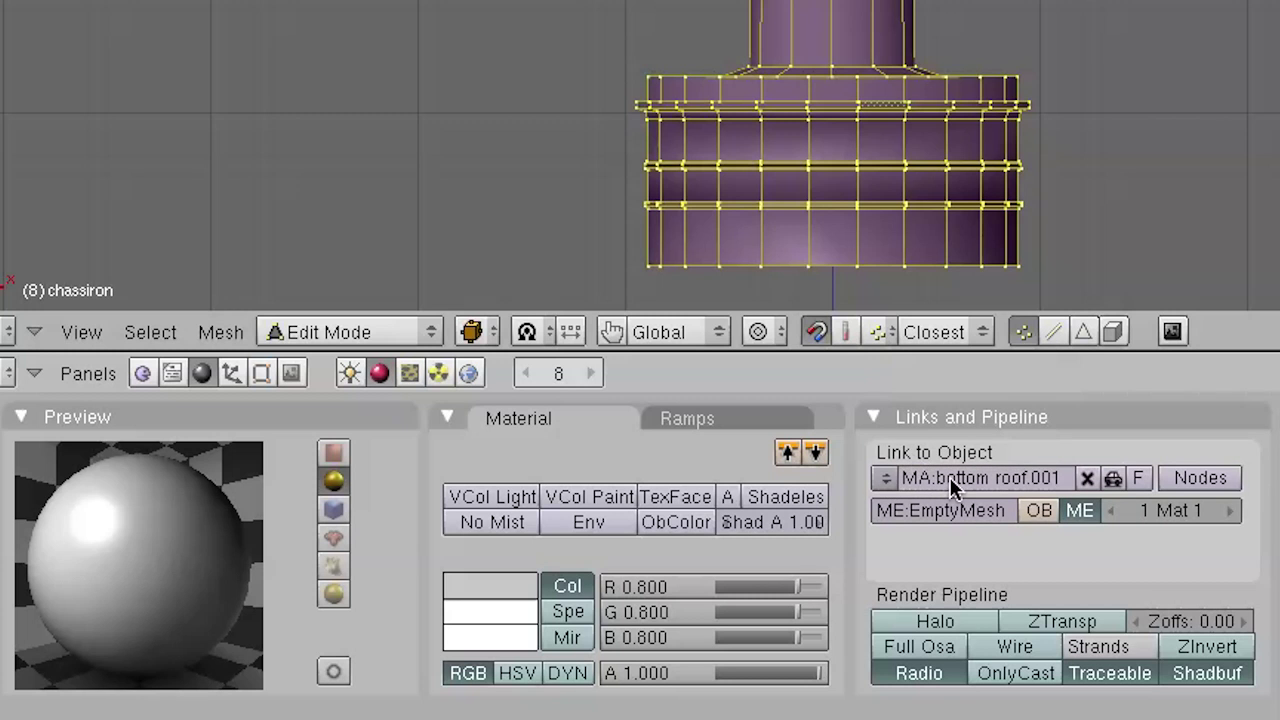
click(950, 478)
text(top roof)
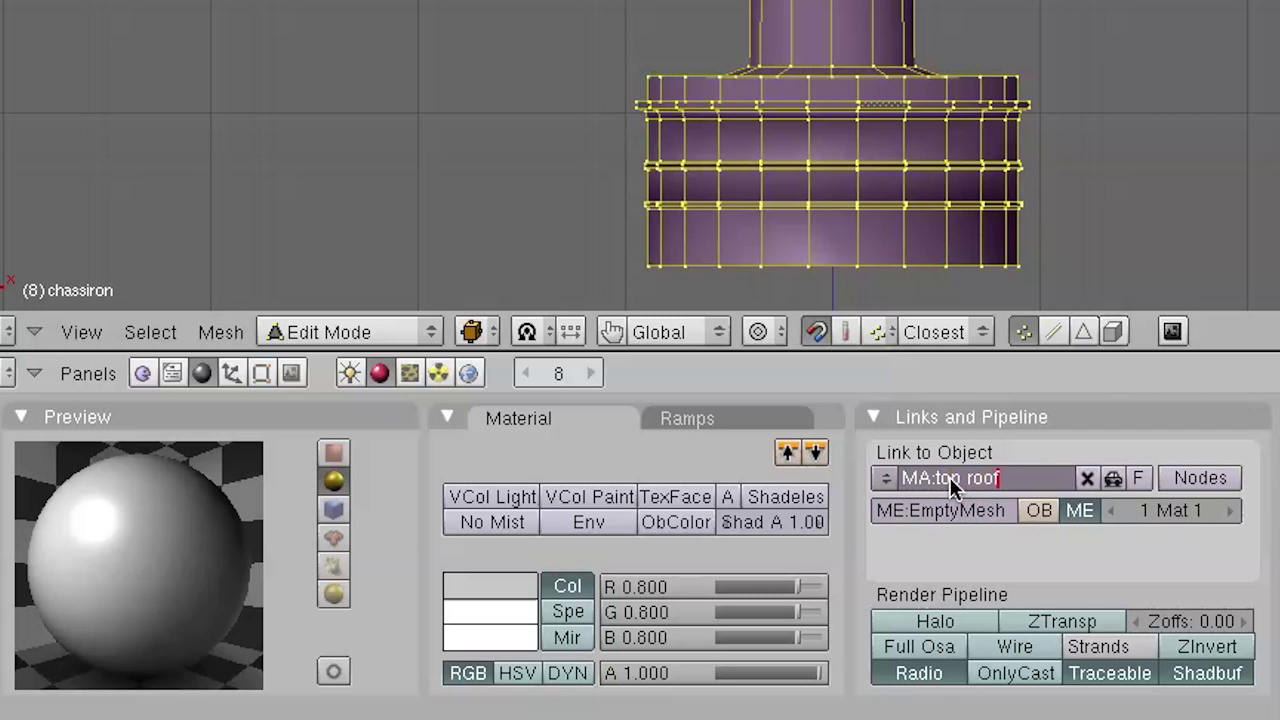
key(Return)
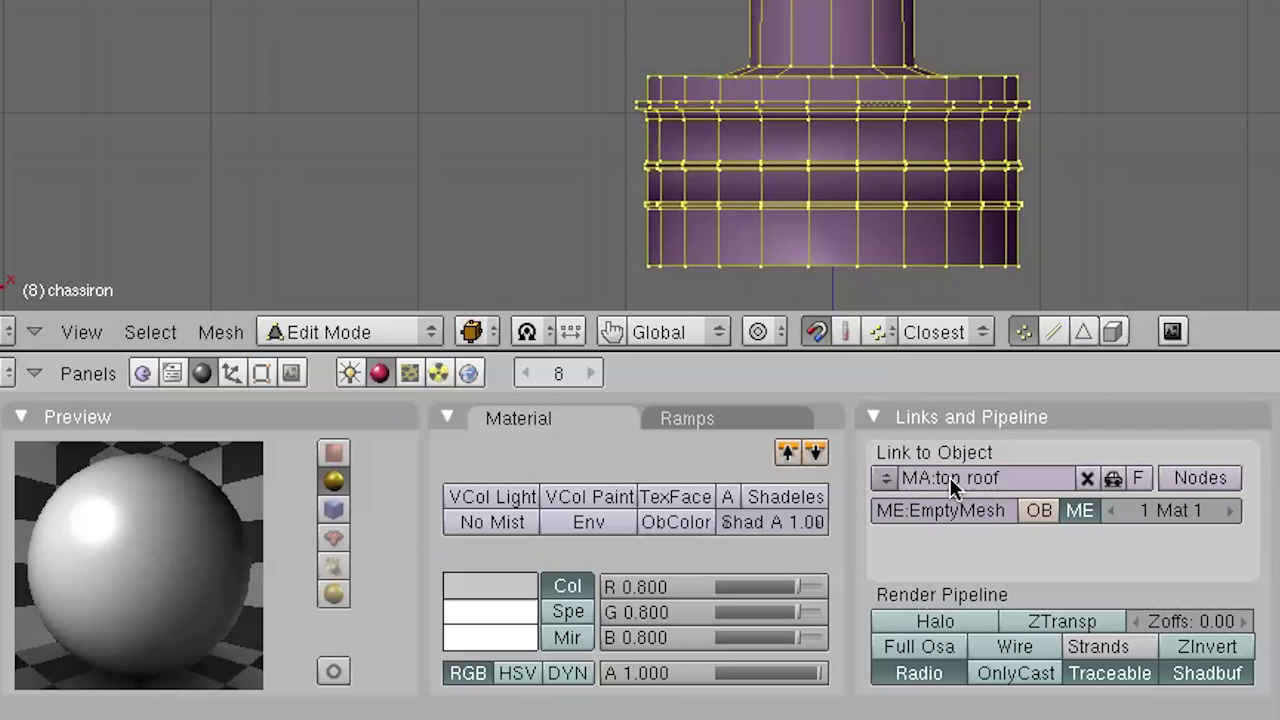
- Add materials named 'light section' and 'antenna'
click(885, 477)
click(898, 456)
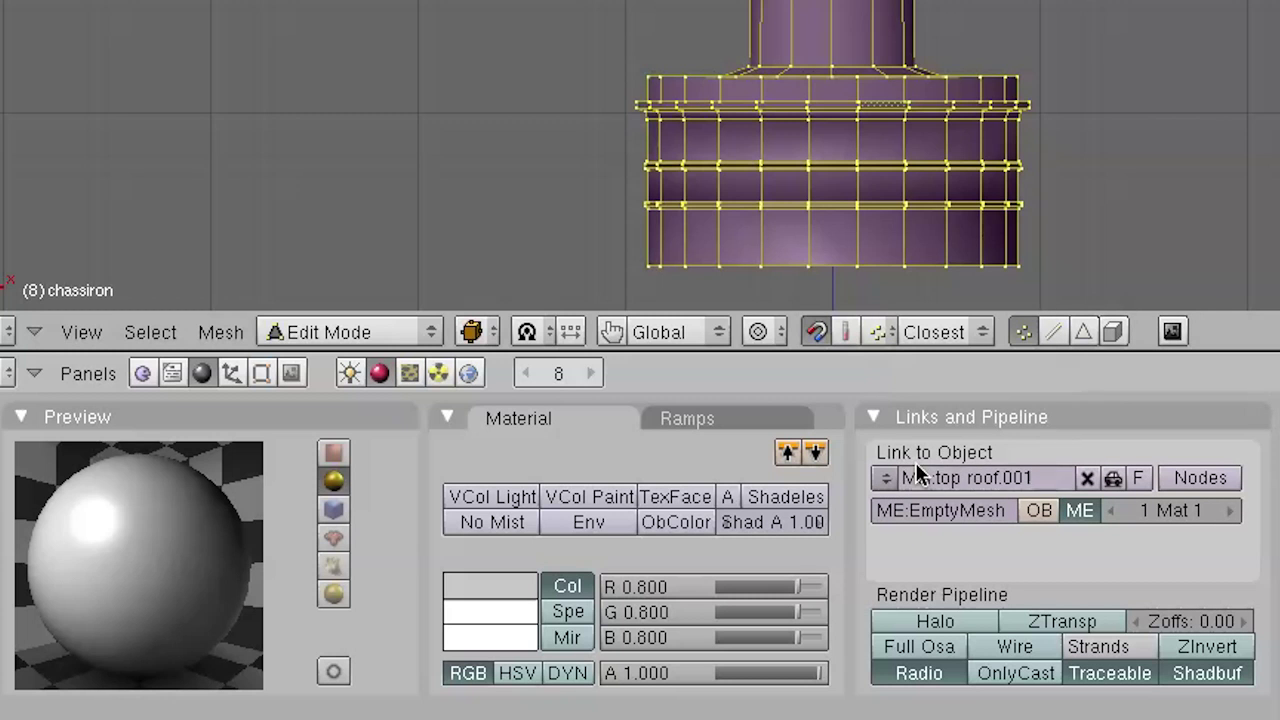
click(930, 477)
text(light )
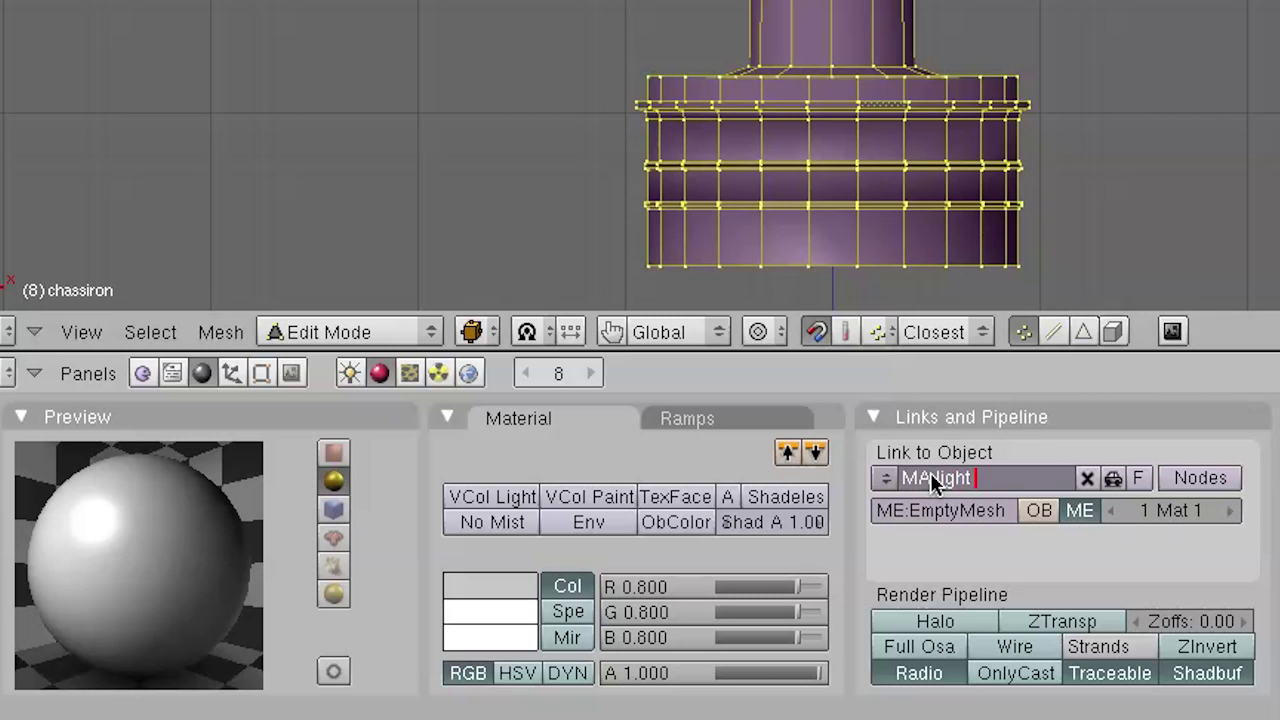
text(section)
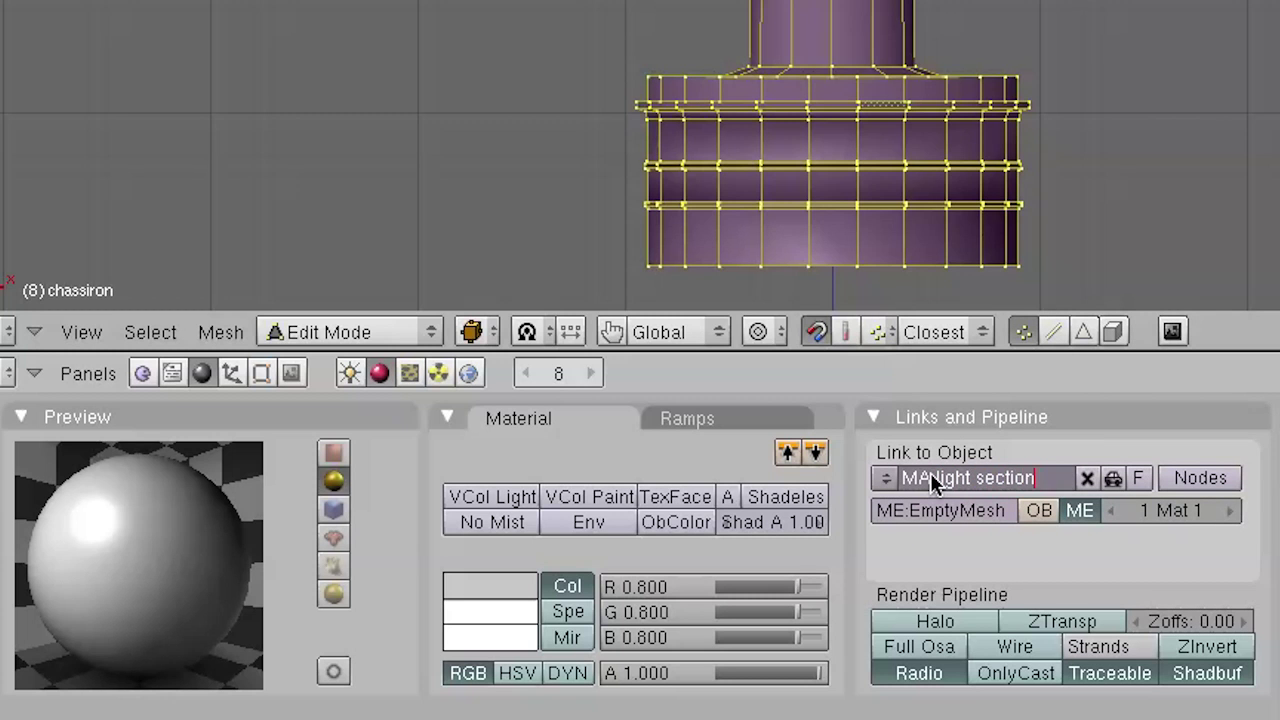
key(Return)
click(884, 478)
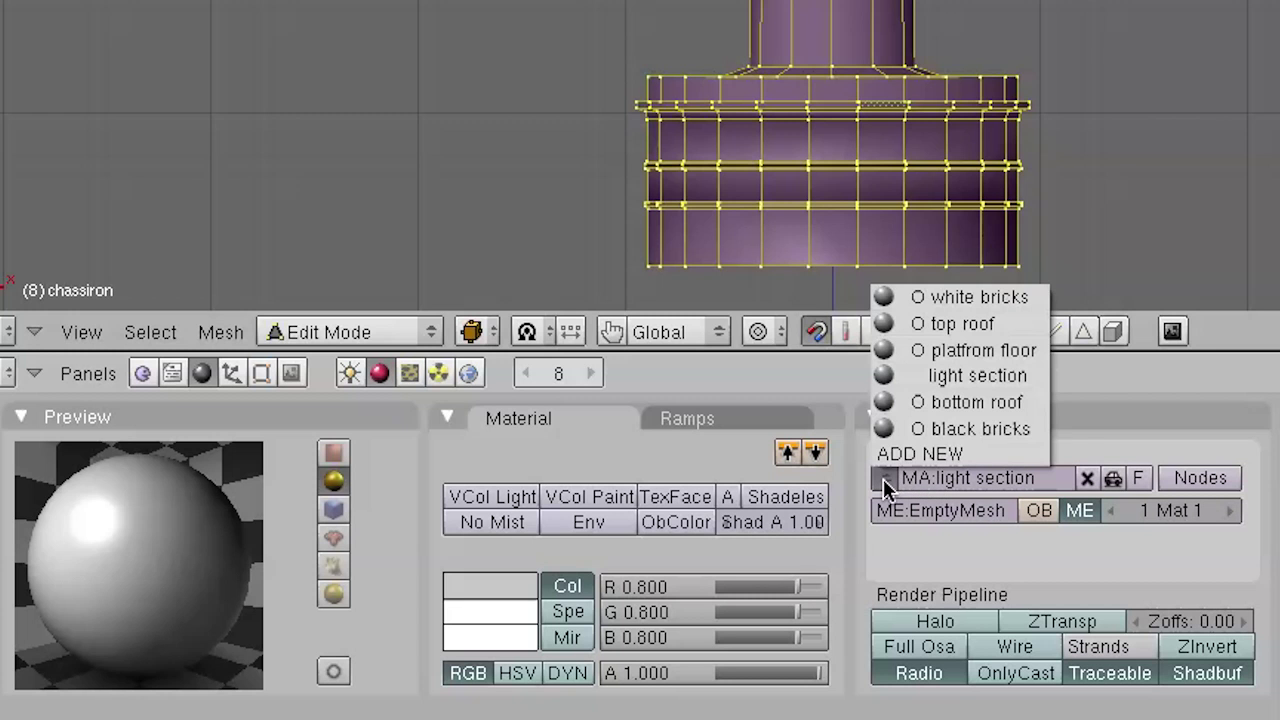
click(907, 458)
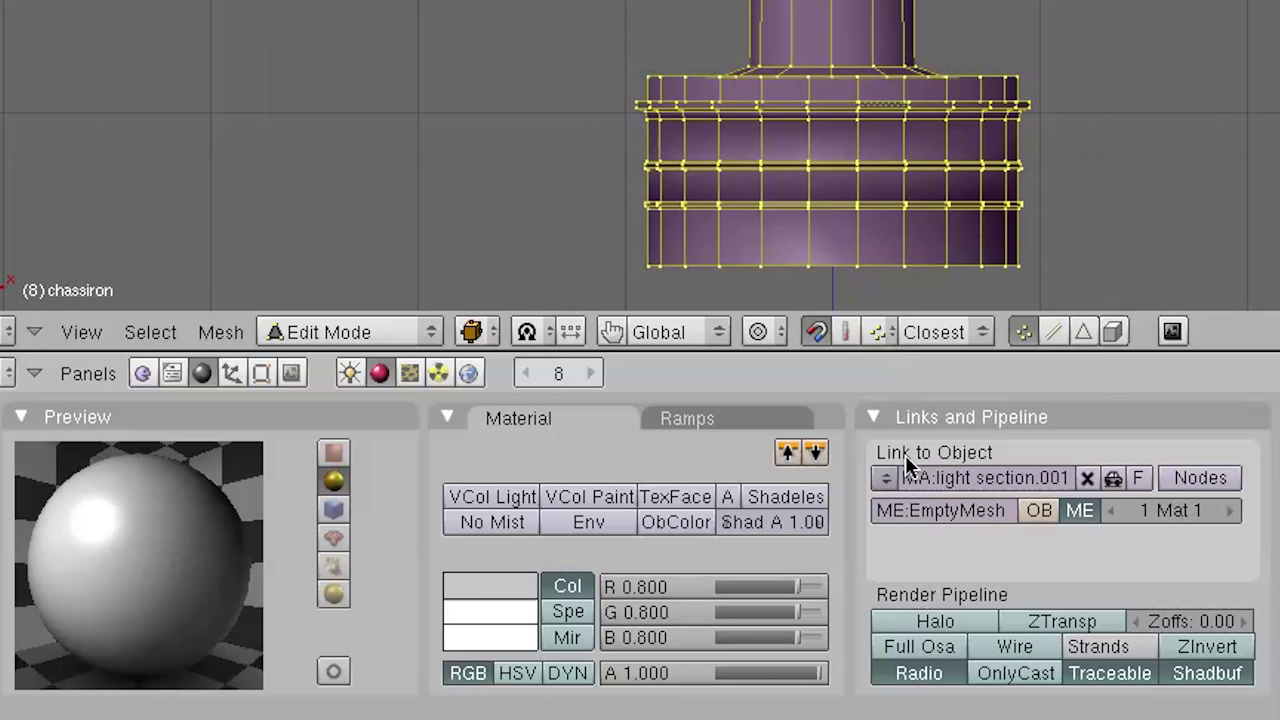
click(930, 481)
text(antenna)
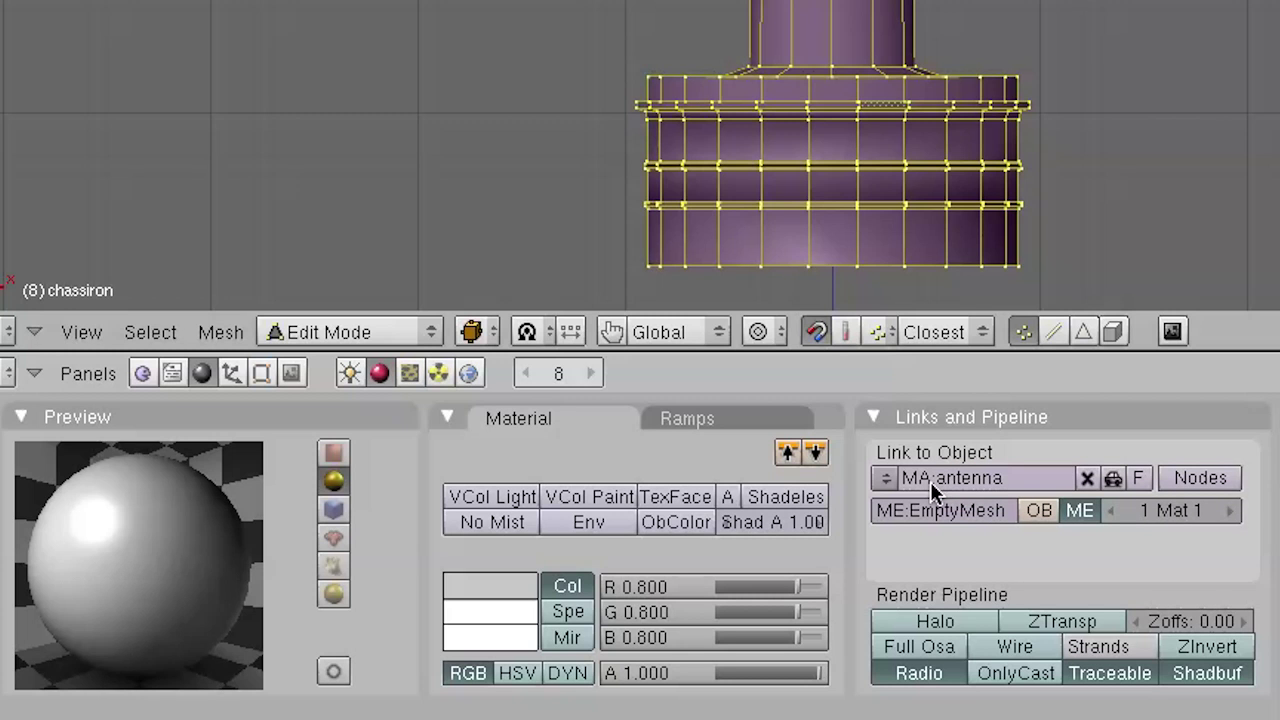
- Colour the antenna material red and the black bricks material near-black
click(501, 584)
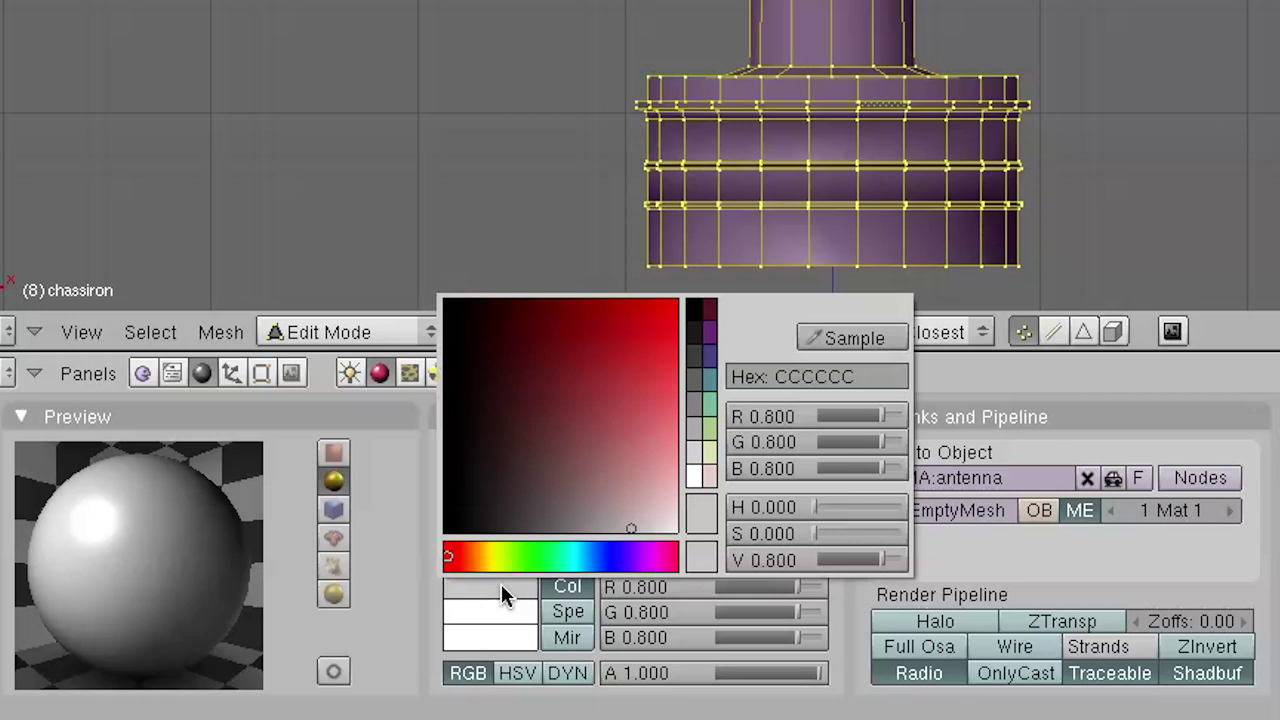
click(671, 306)
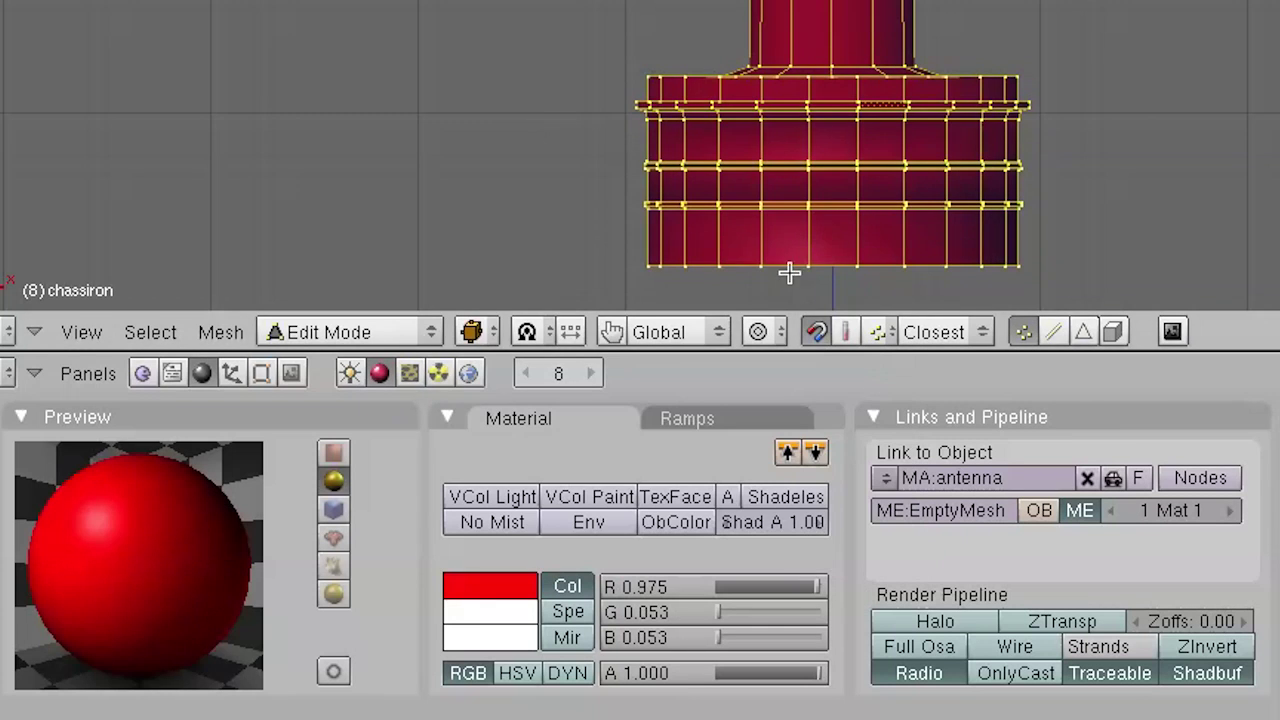
click(886, 478)
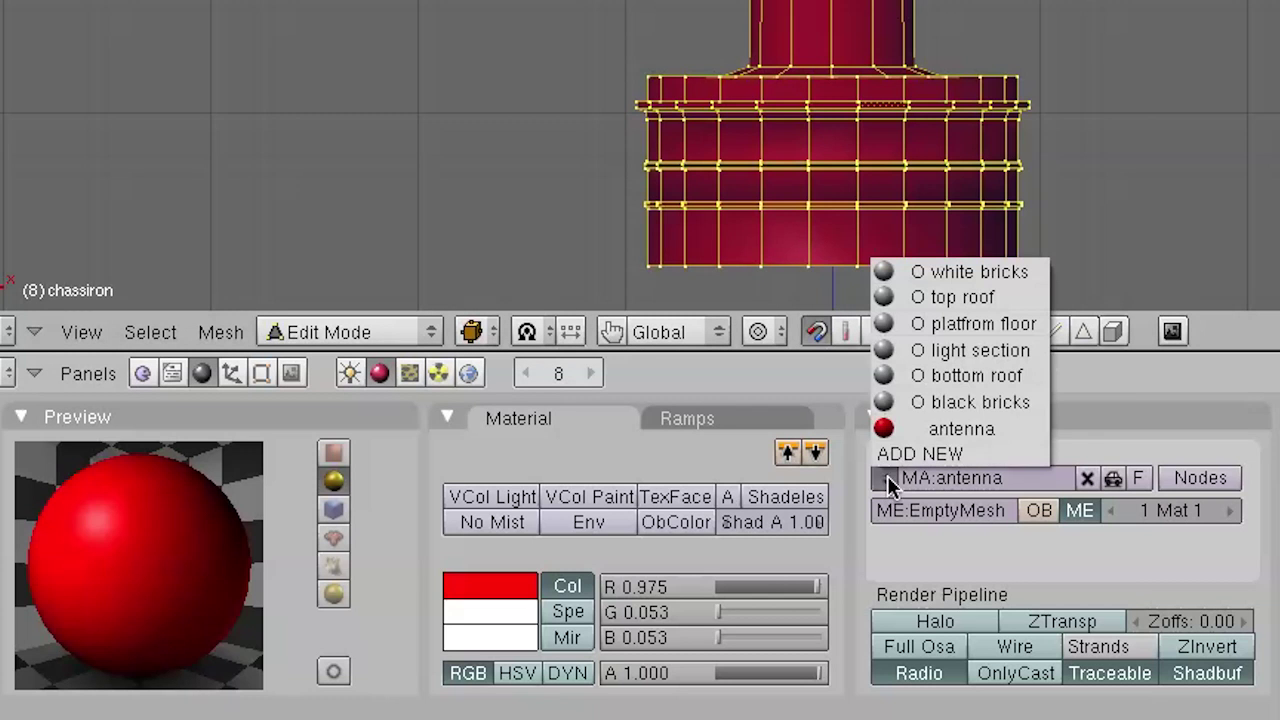
click(955, 400)
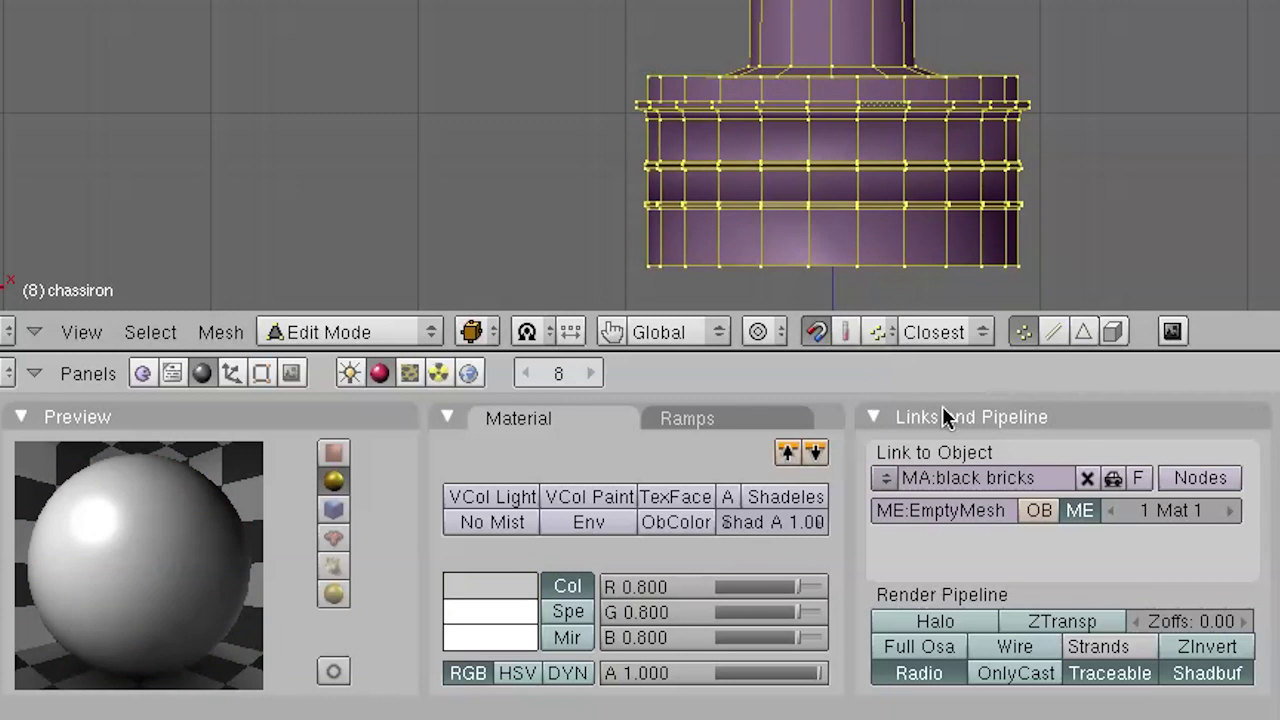
click(510, 588)
click(466, 508)
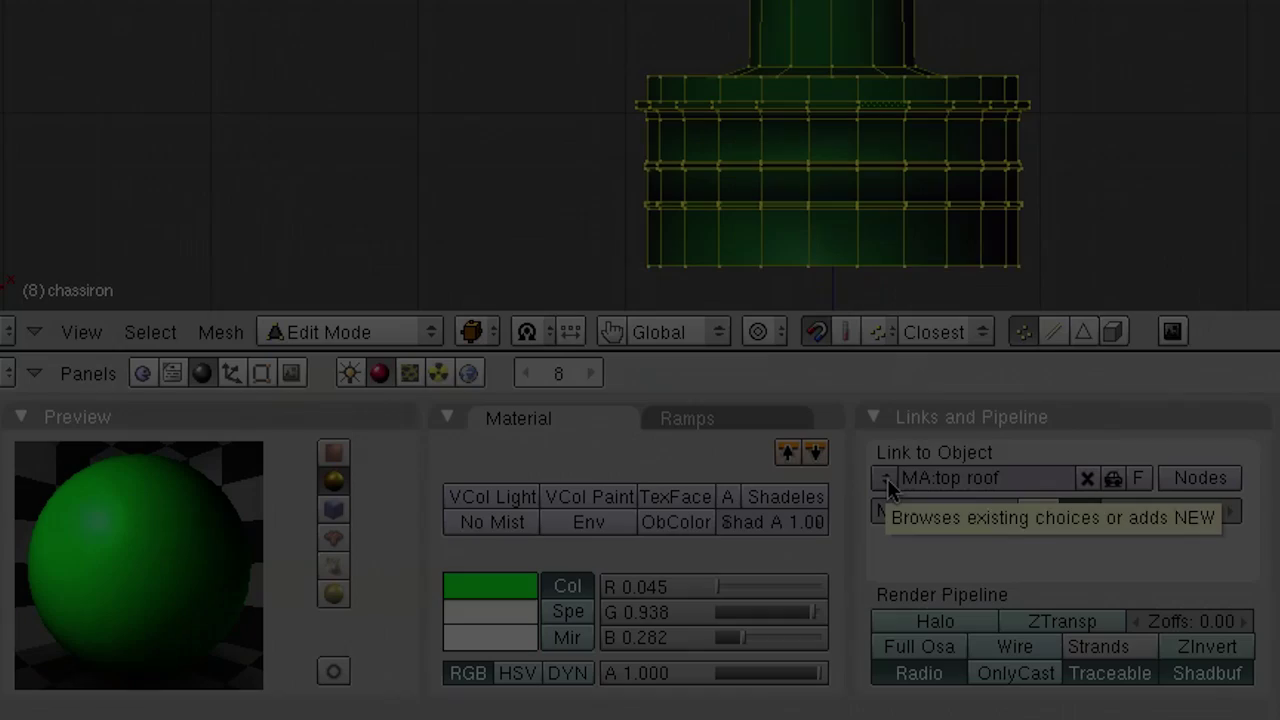
- Colour the white bricks material pale cyan (R 0.615, G 0.840, B 0.900)
click(887, 478)
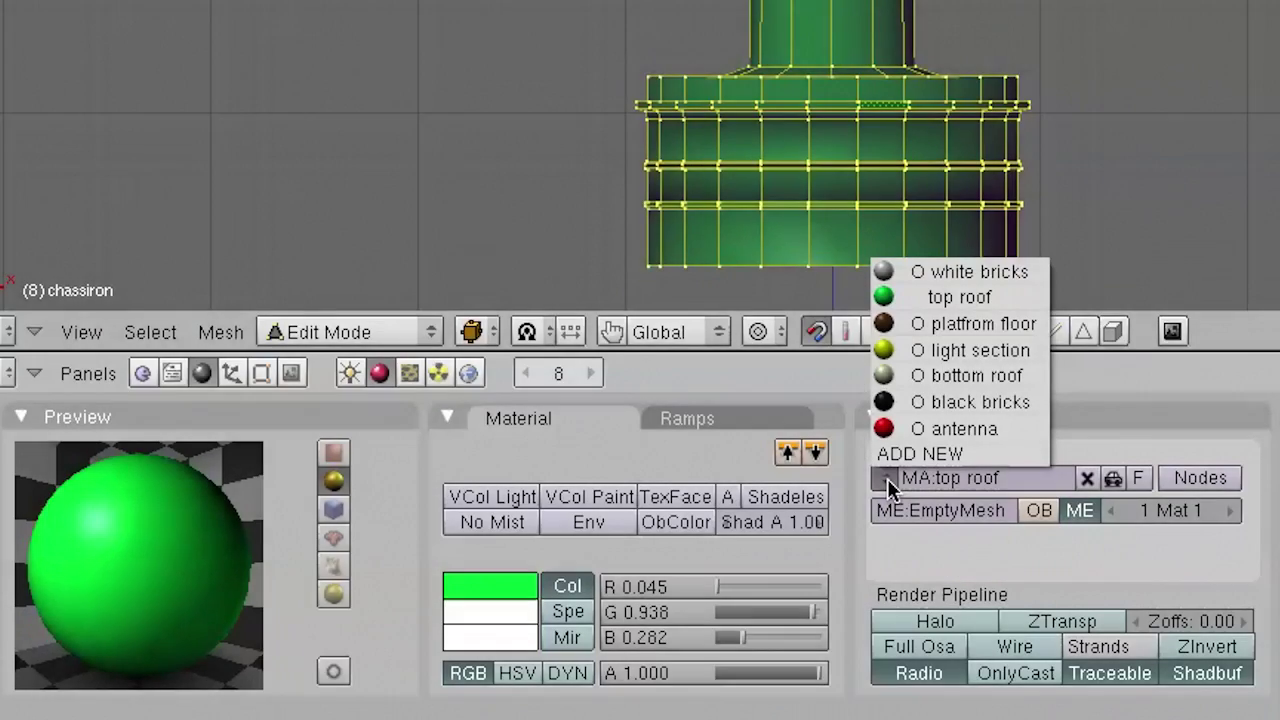
click(957, 271)
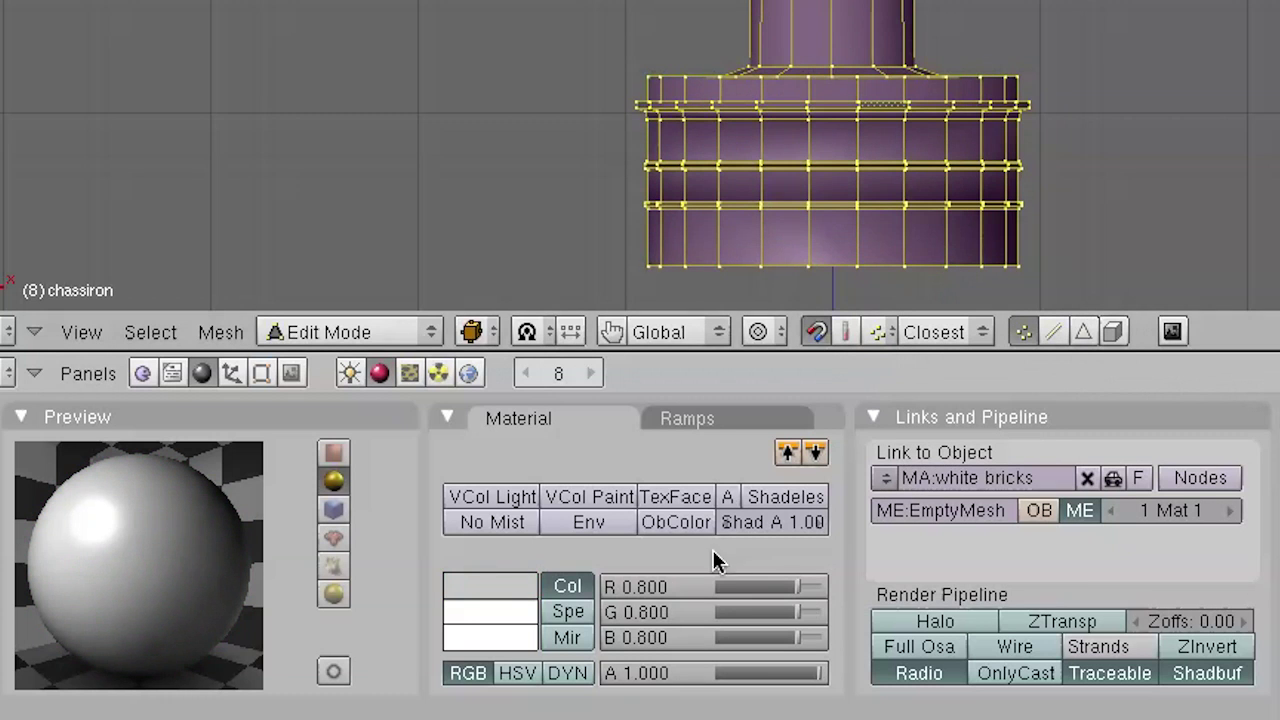
click(502, 590)
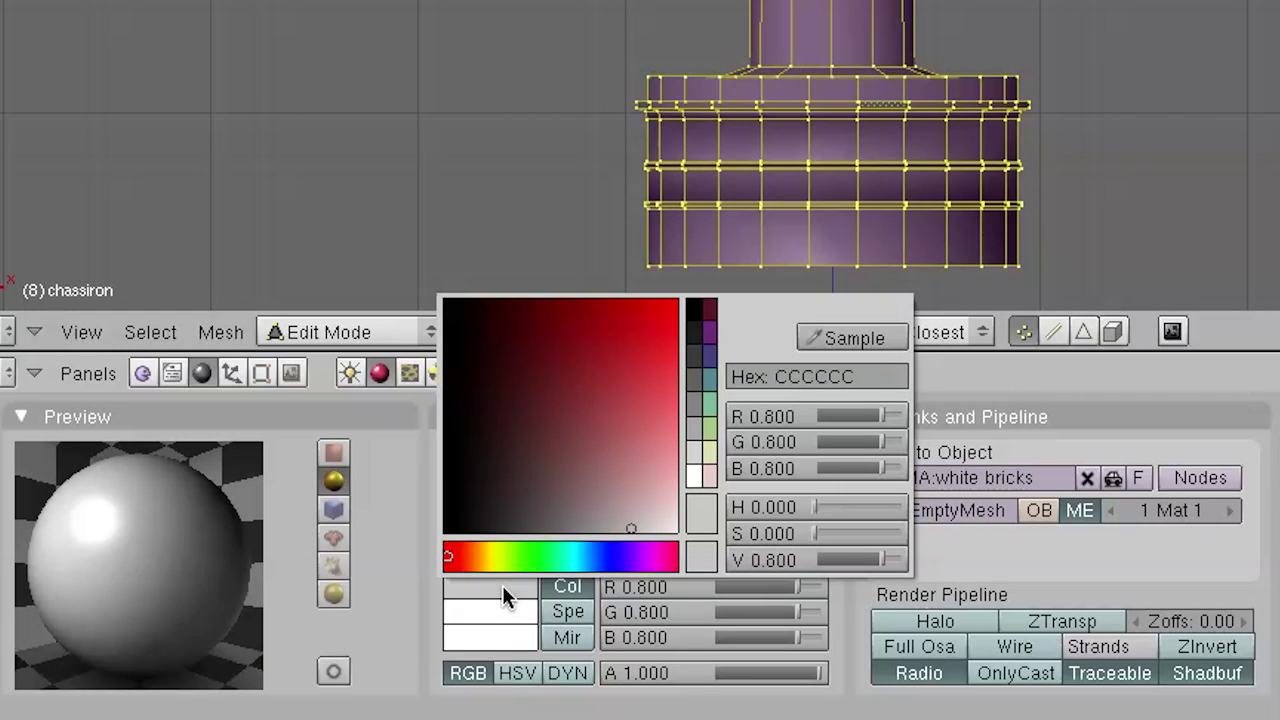
click(710, 382)
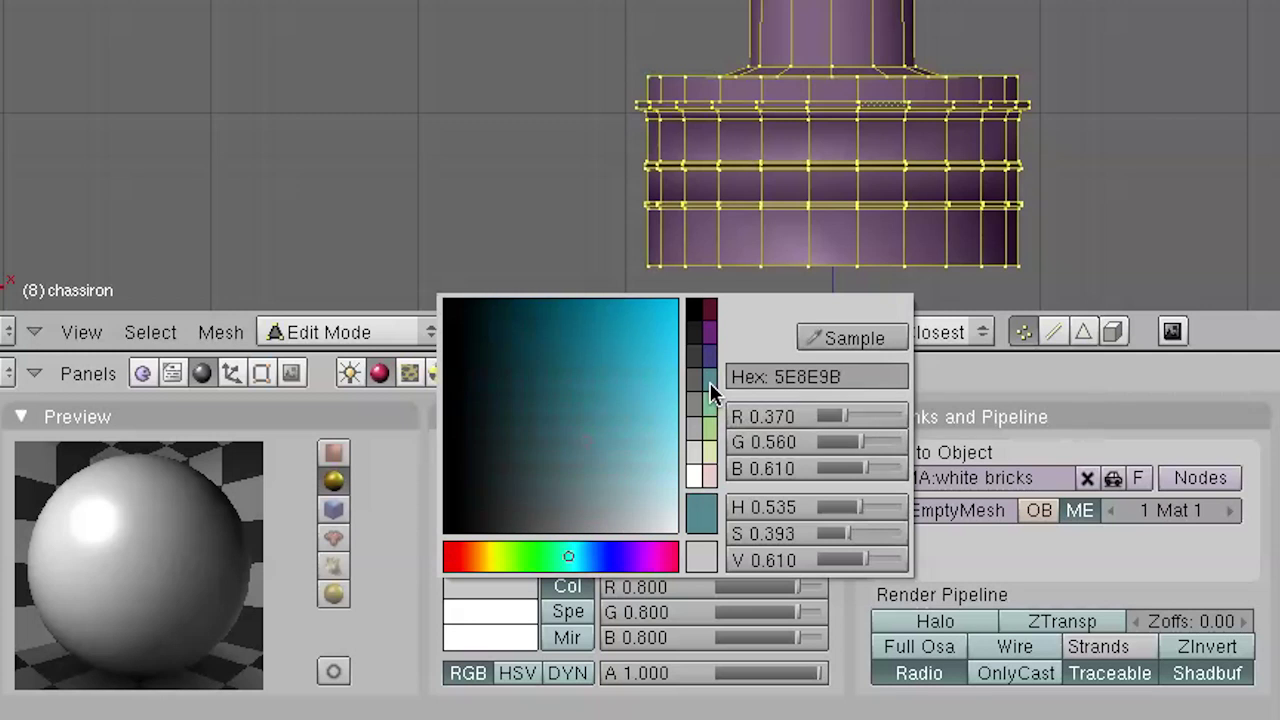
click(654, 463)
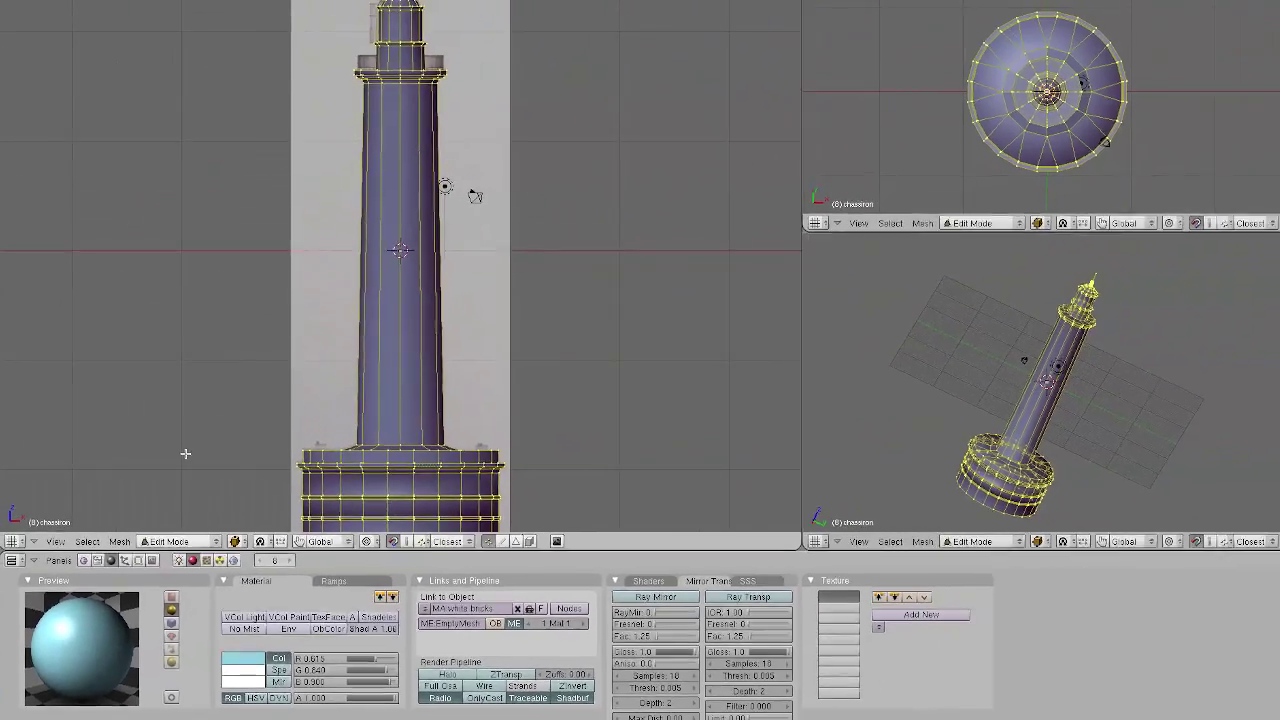
- Deselect the mesh, switch to face select mode and show the striped textured view
click(138, 562)
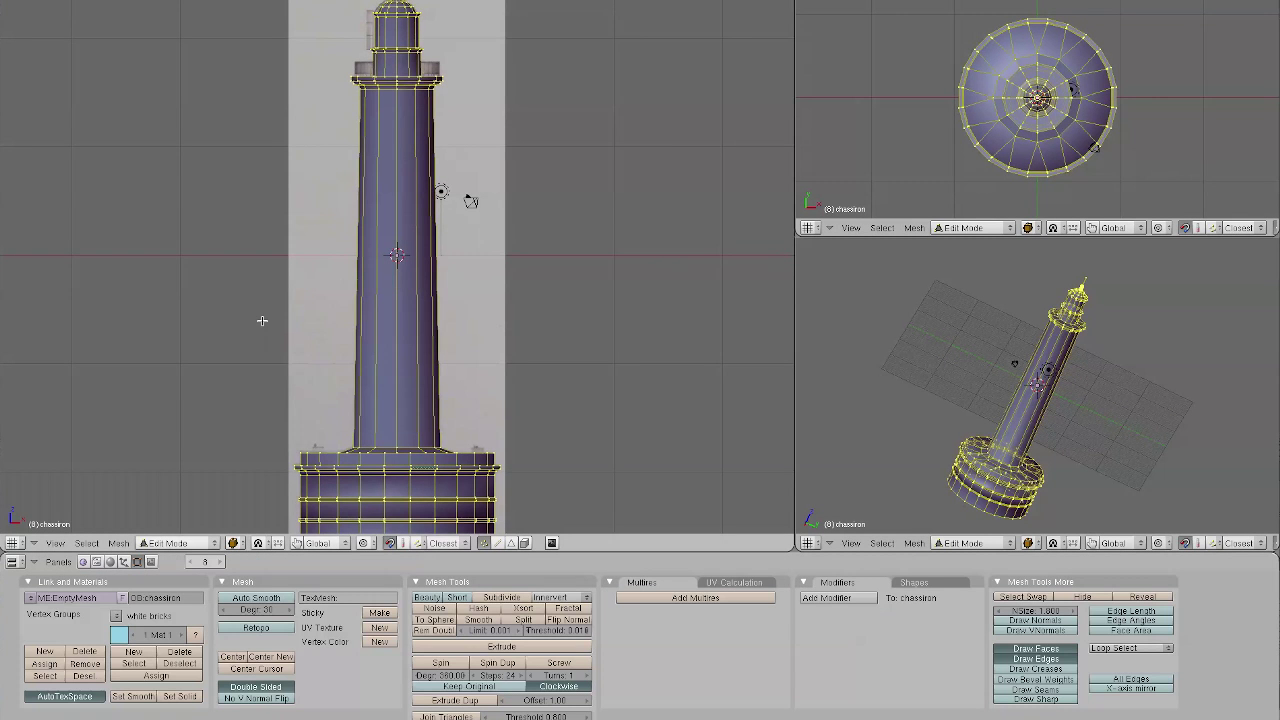
key(a)
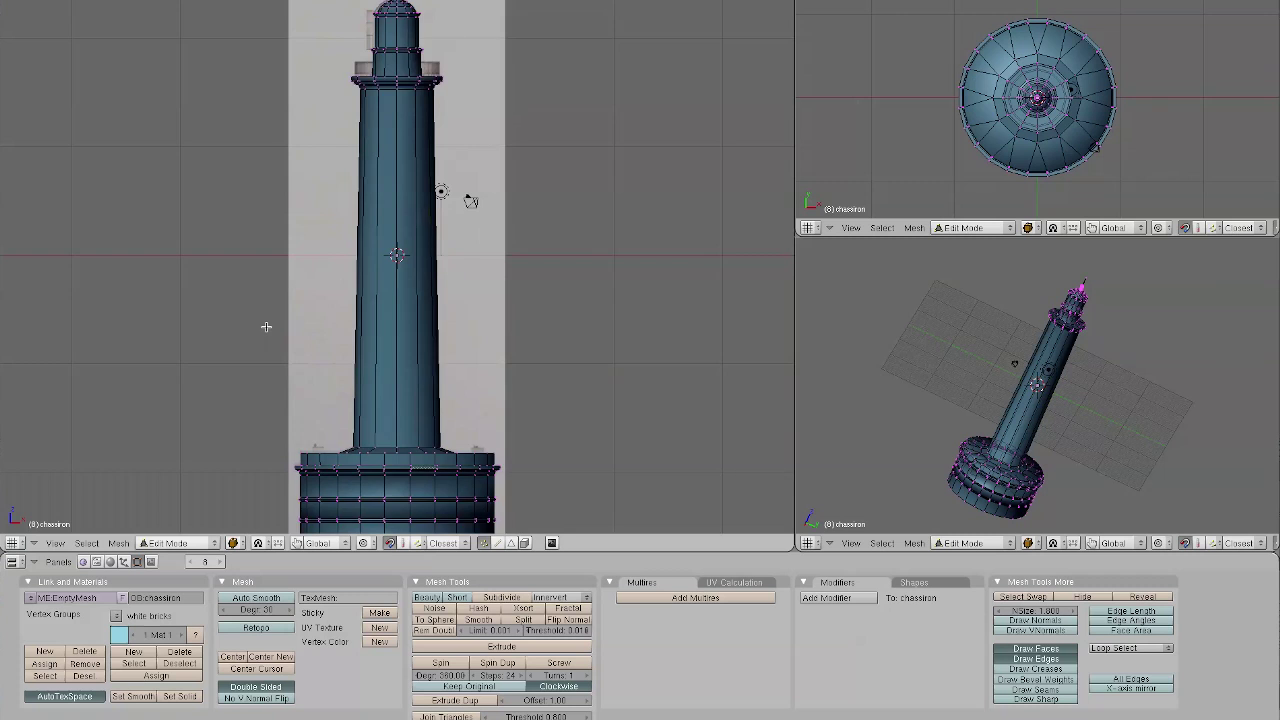
scroll(266, 327, down, 1)
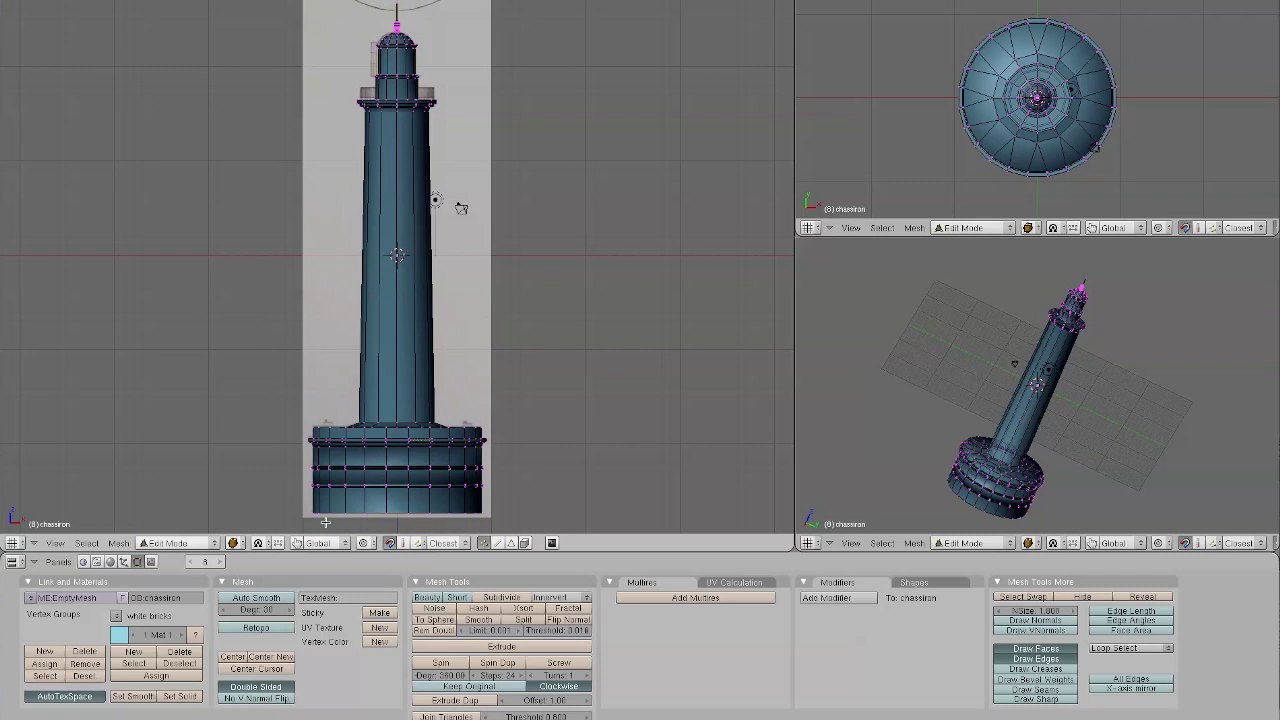
click(511, 543)
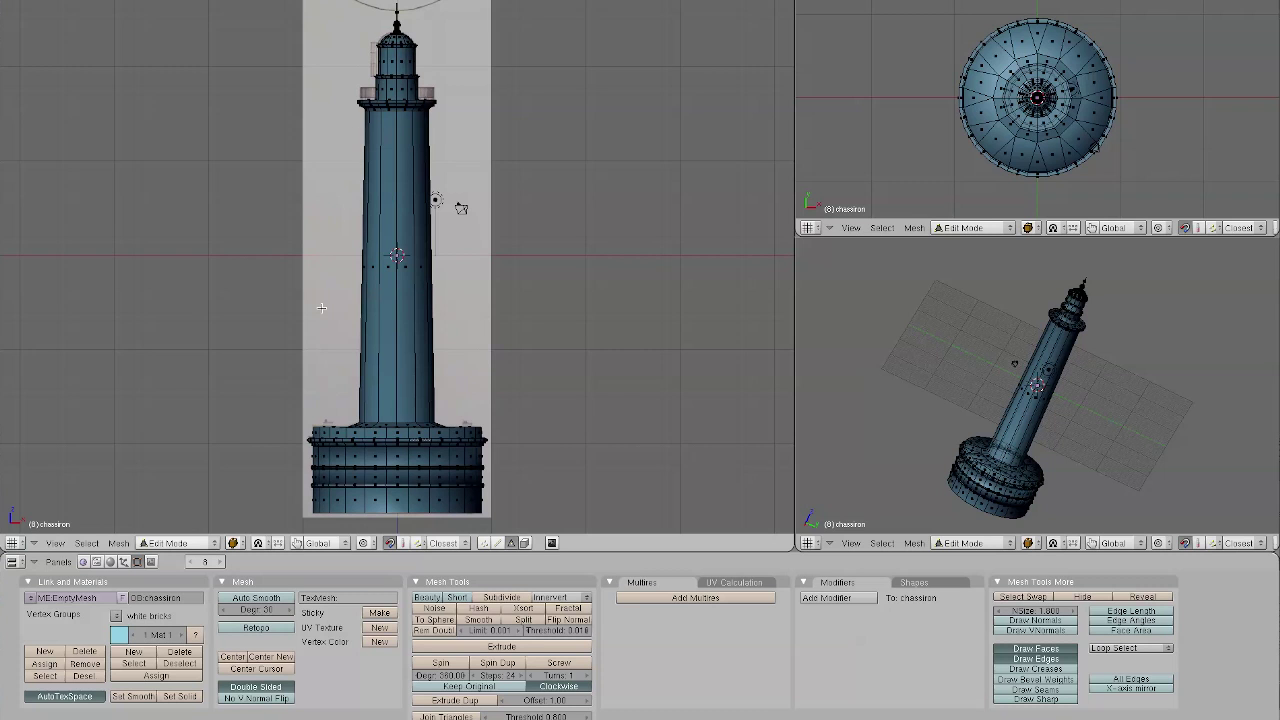
key(alt+z)
key(alt+z)
key(alt+z)
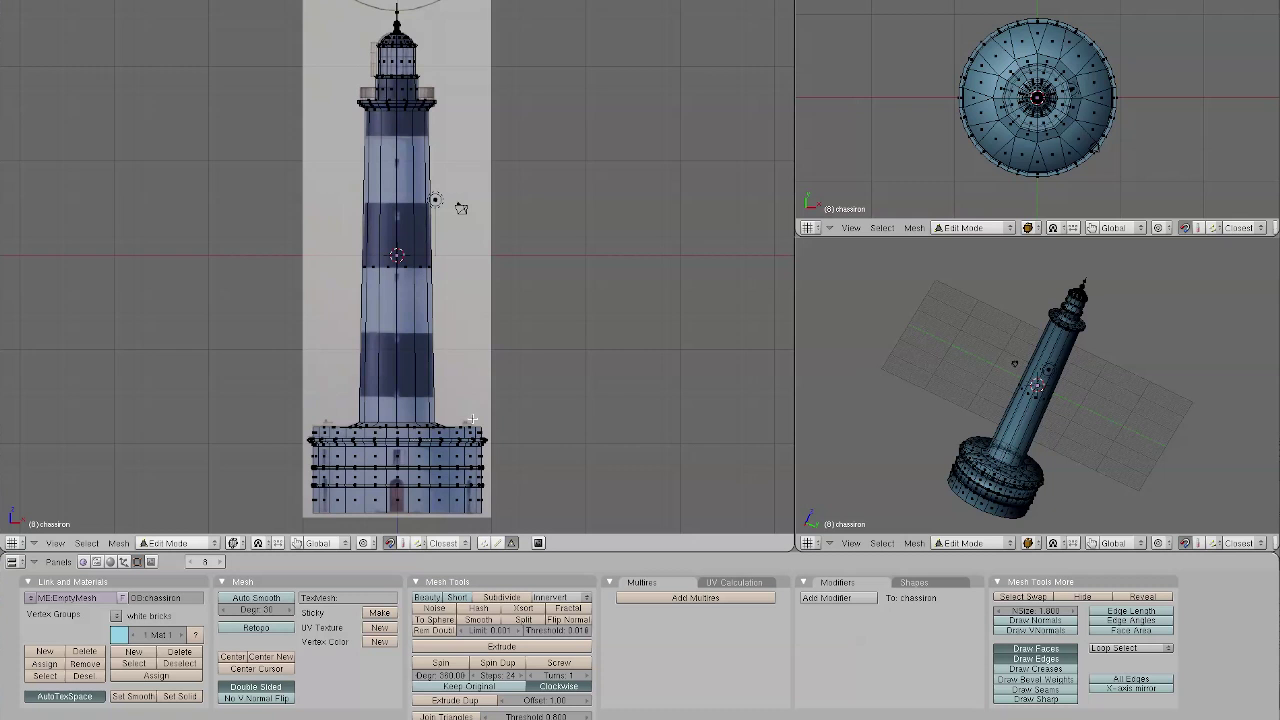
- Zoom into the front view and select the entire lighthouse mesh
scroll(472, 420, up, 3)
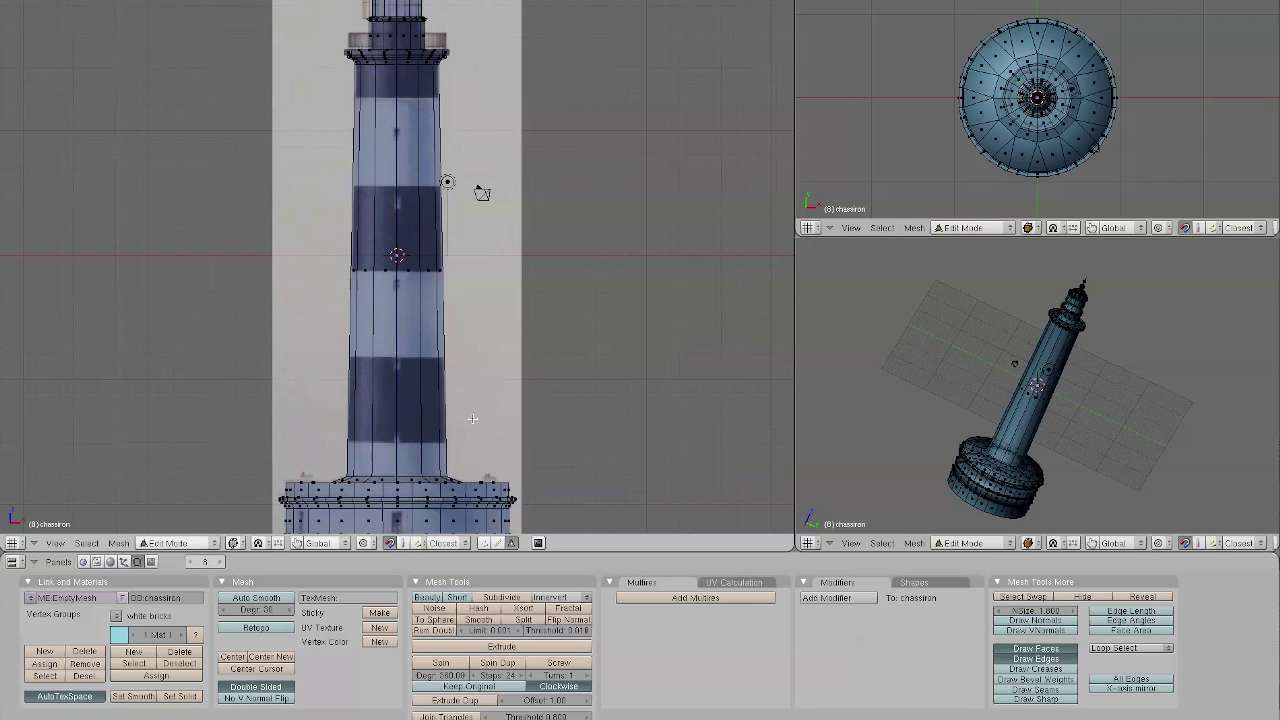
scroll(472, 419, up, 1)
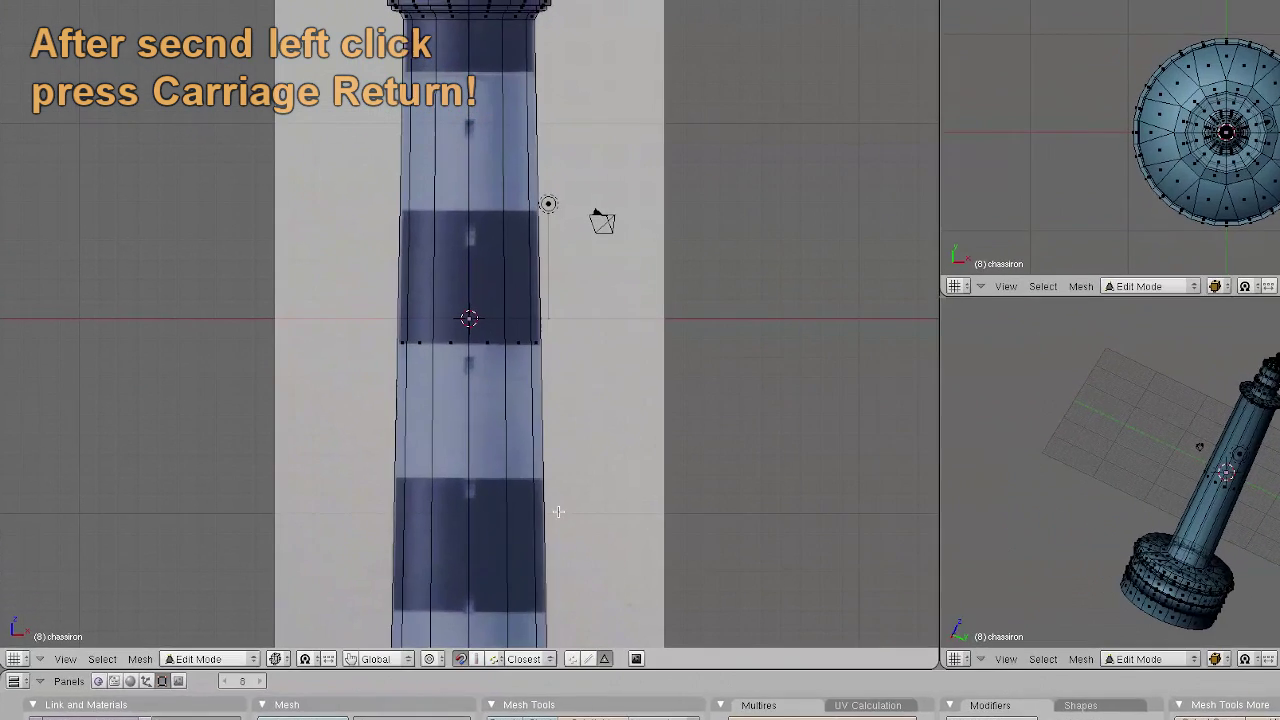
key(a)
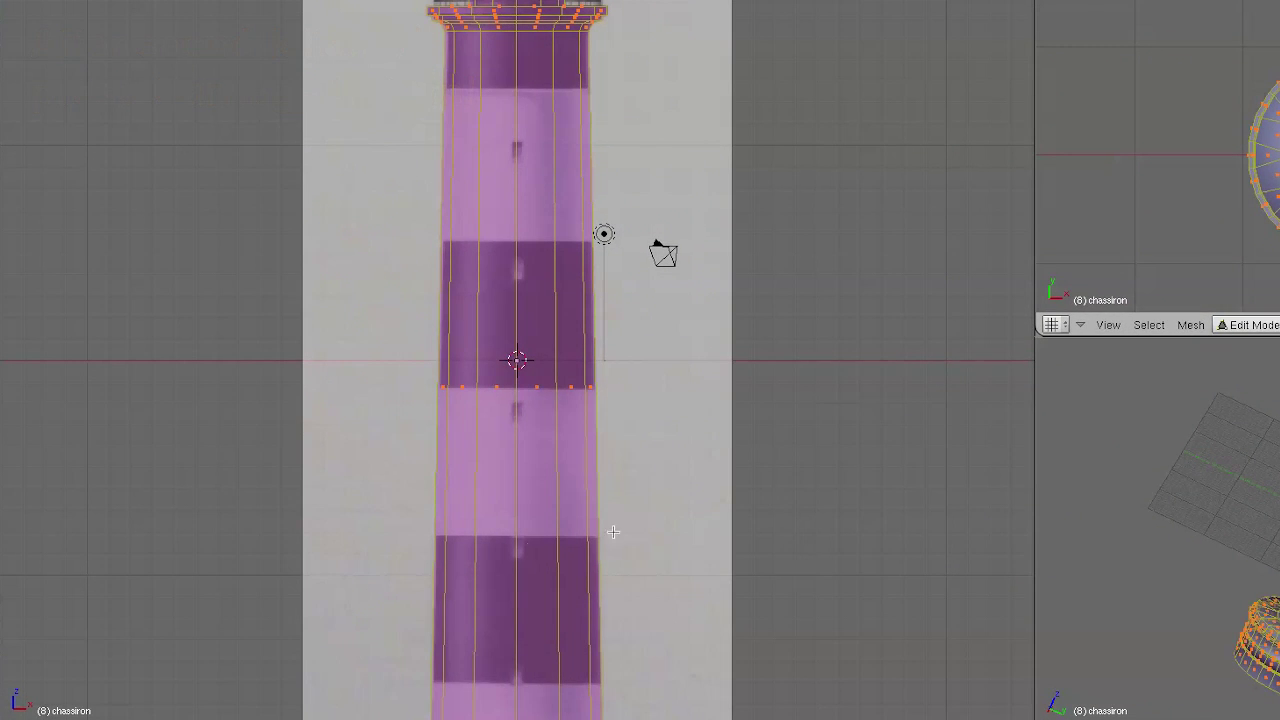
- Knife-cut across the tower at the lowest stripe boundary
key(k)
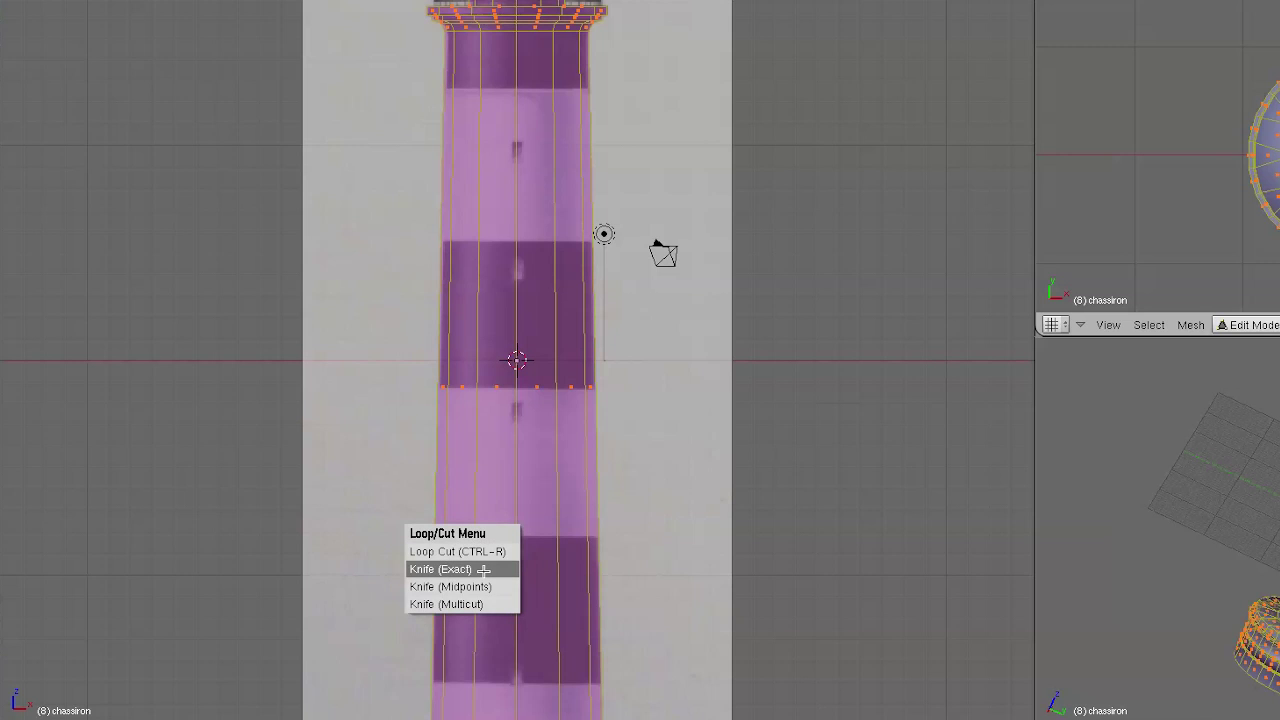
click(483, 569)
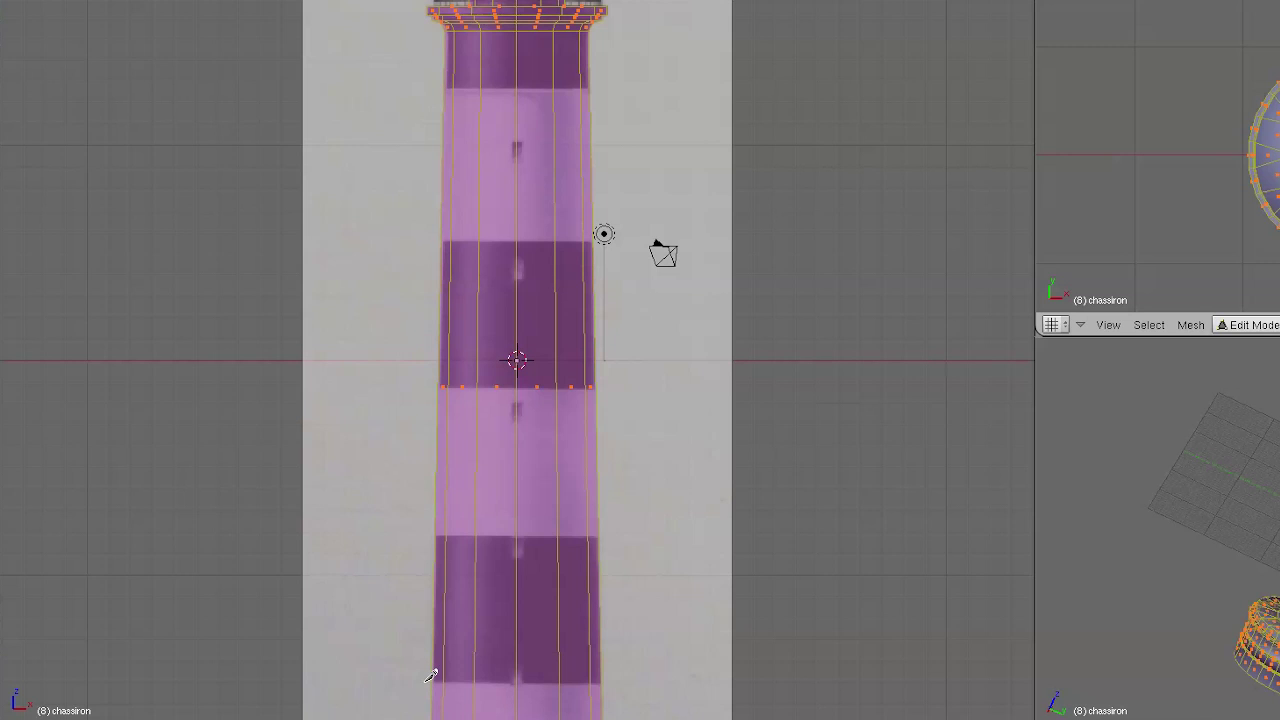
drag(427, 682, 620, 681)
key(Return)
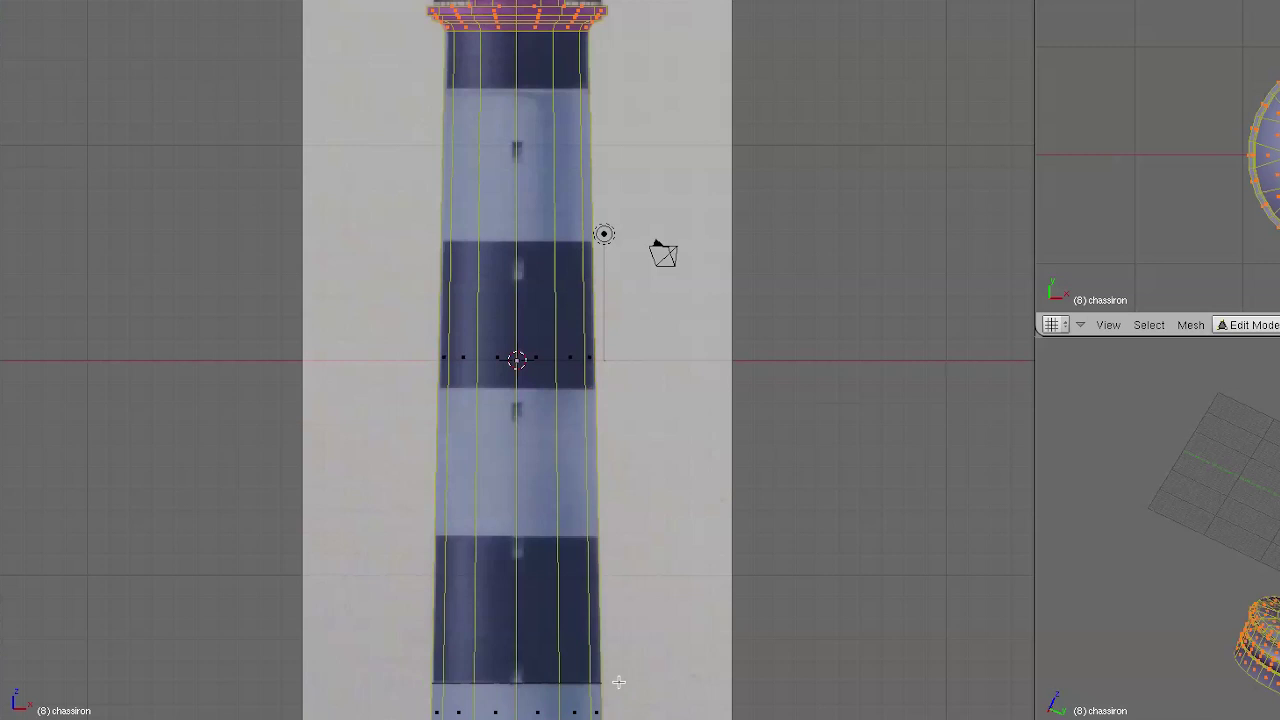
scroll(580, 630, down, 2)
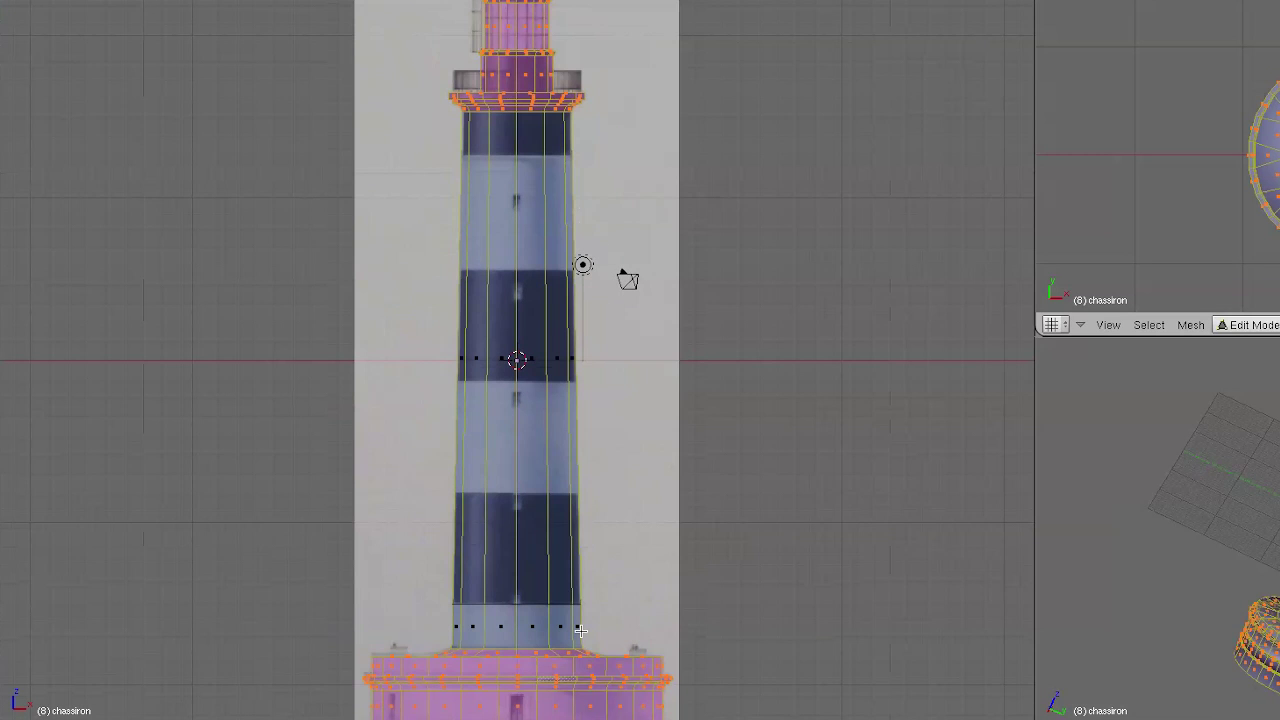
scroll(580, 630, up, 2)
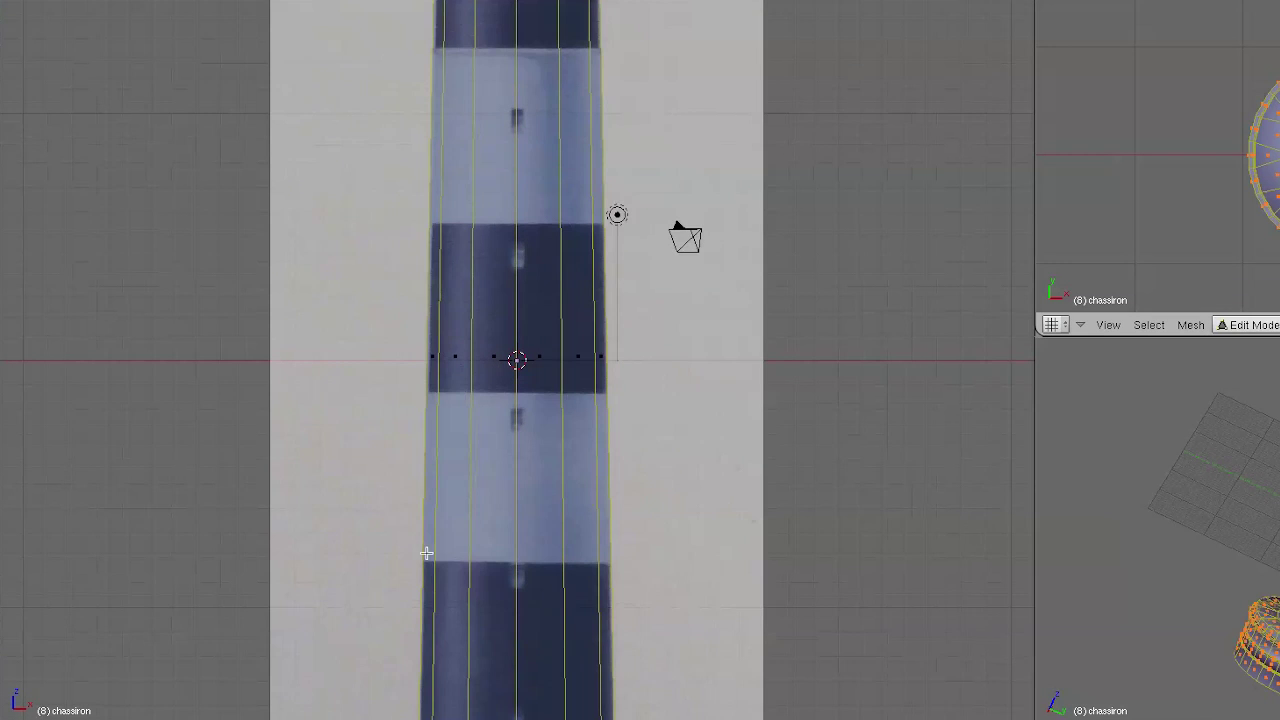
- Knife-cut the tower at the next stripe boundaries and across the tower top
key(k)
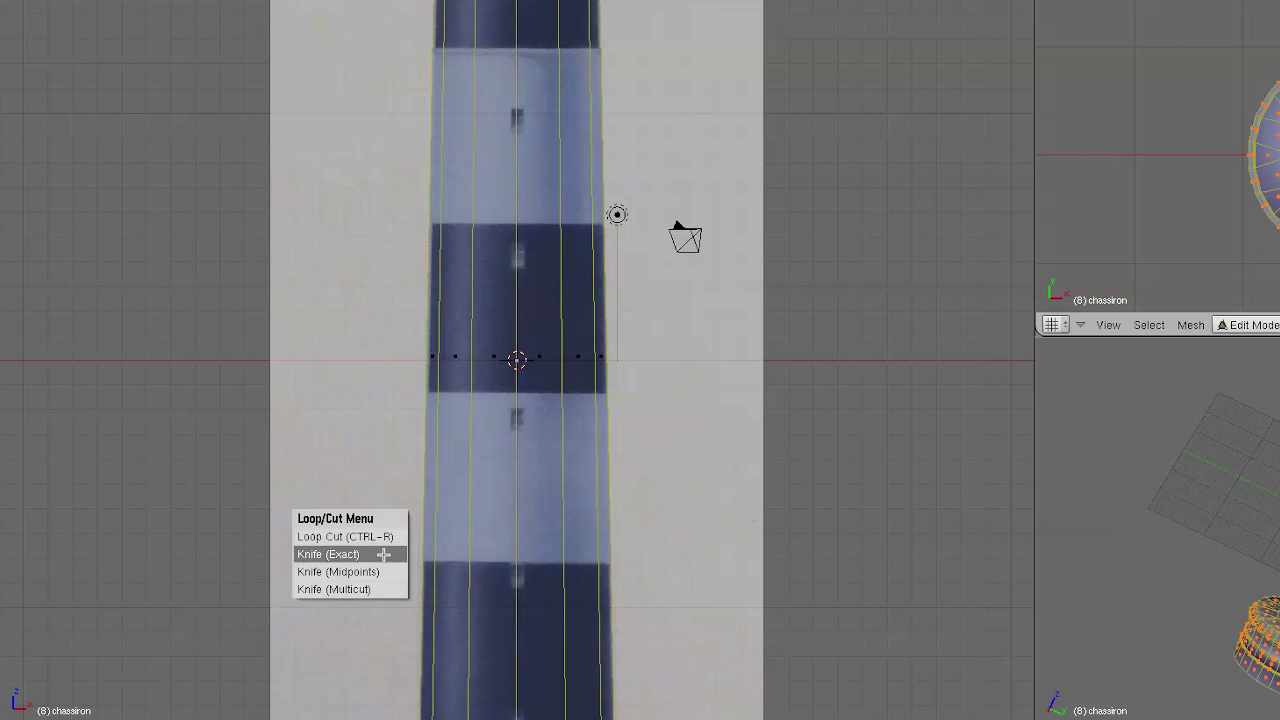
click(387, 550)
drag(411, 563, 634, 563)
key(Return)
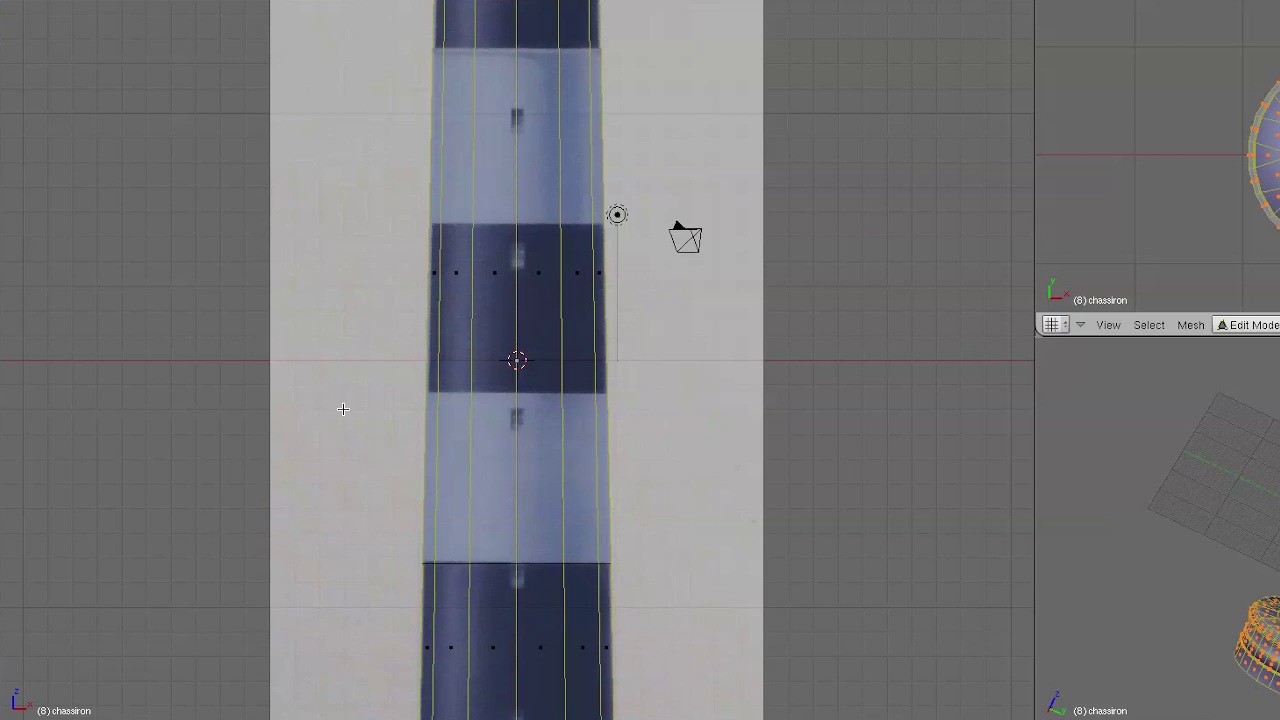
key(k)
key(Escape)
key(k)
click(308, 413)
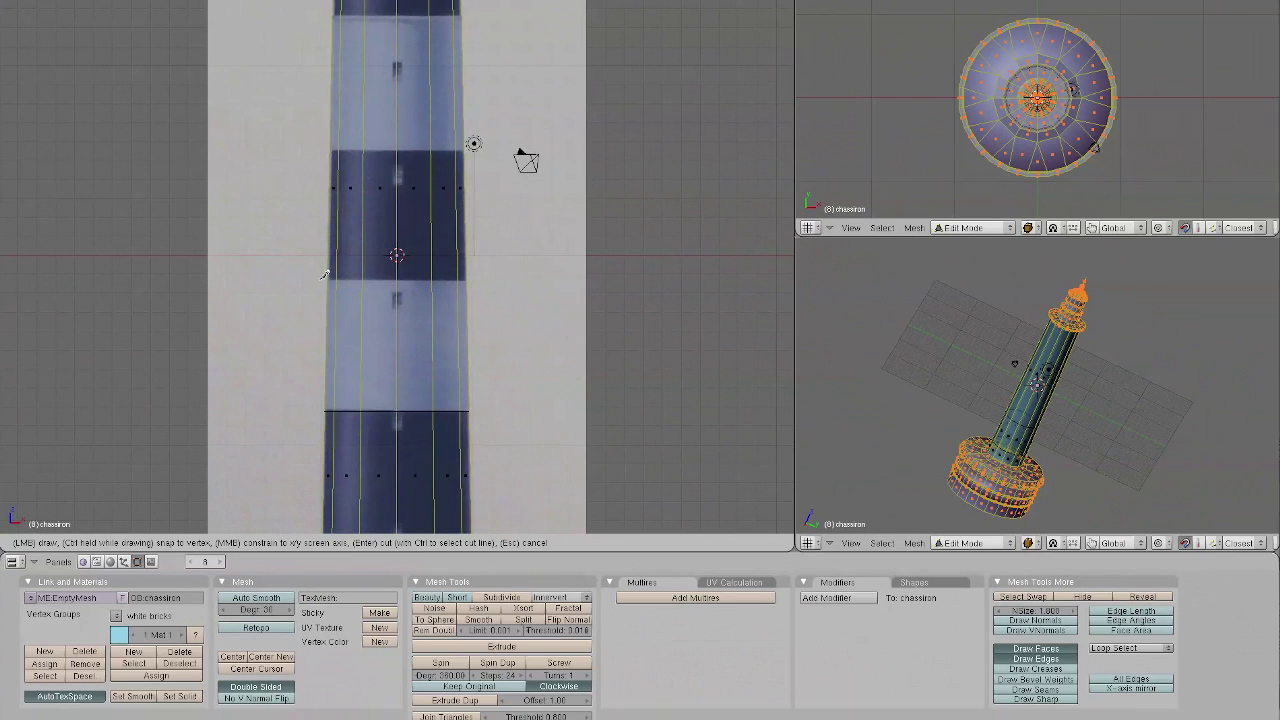
drag(322, 280, 487, 280)
key(Return)
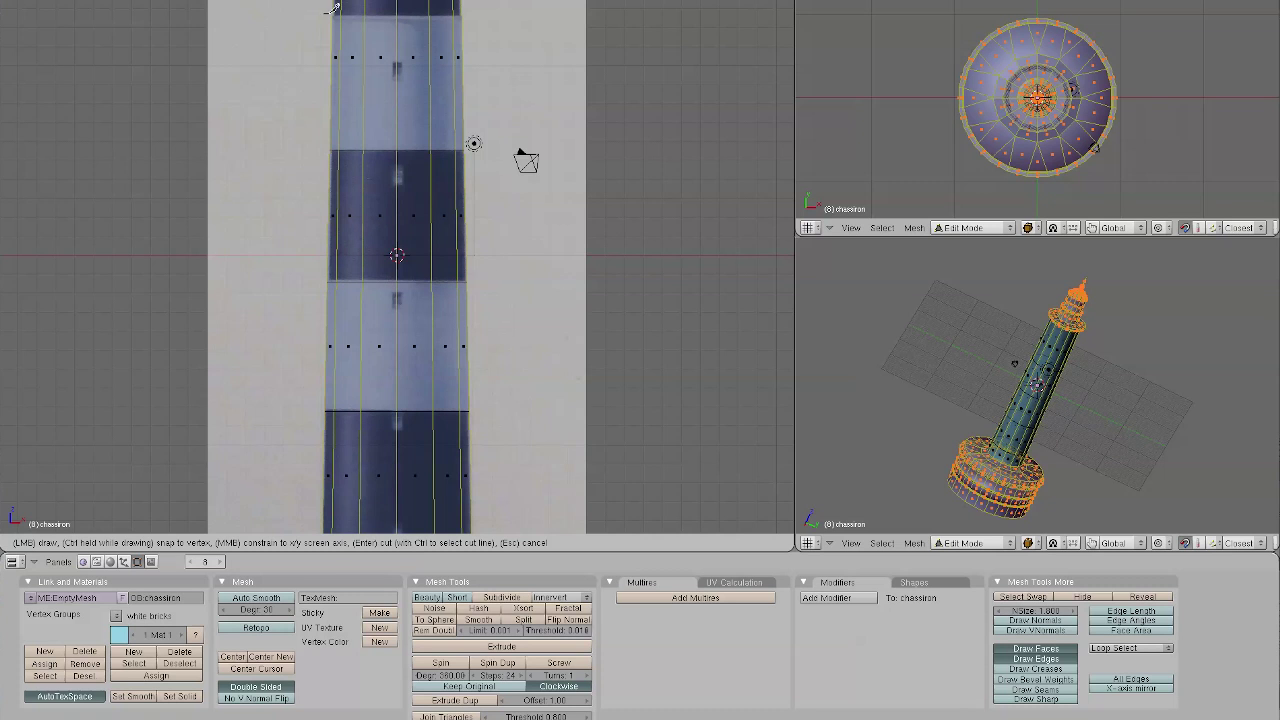
drag(334, 8, 458, 8)
- Finish the tower-top cut, clear the selection and box-select the upper two white bands
key(Return)
scroll(320, 227, down, 3)
key(a)
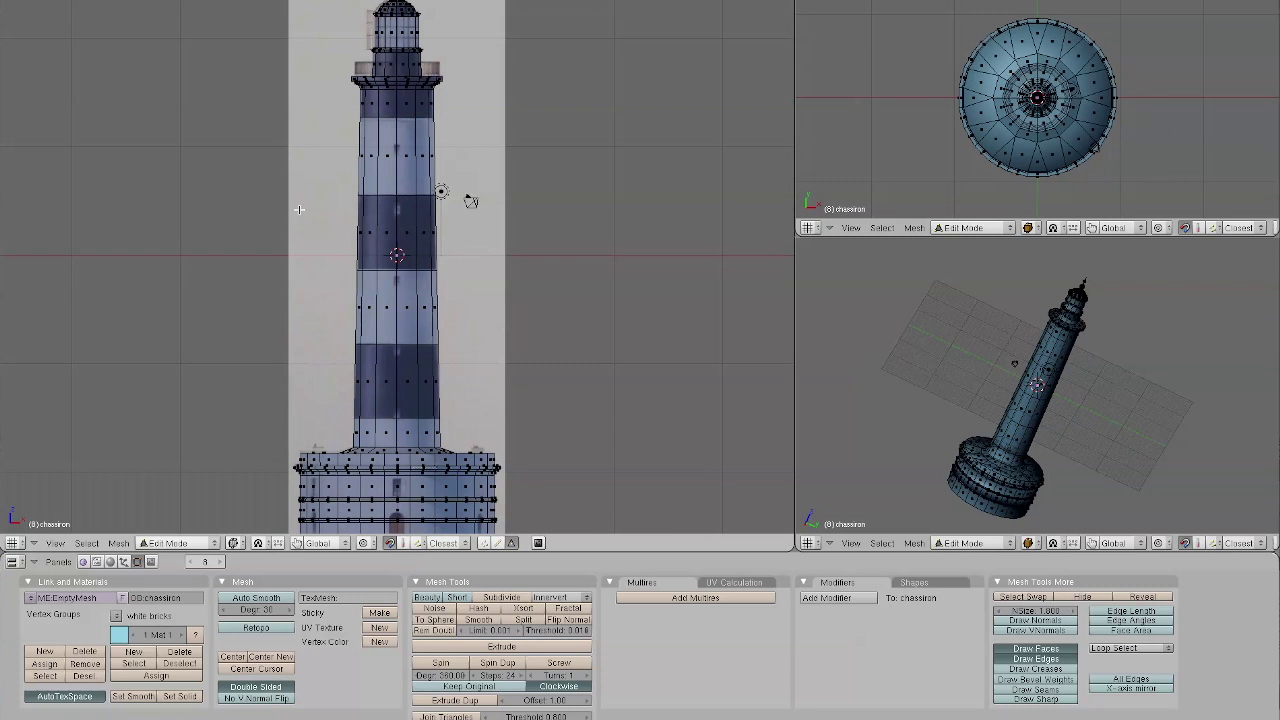
key(b)
drag(305, 112, 500, 198)
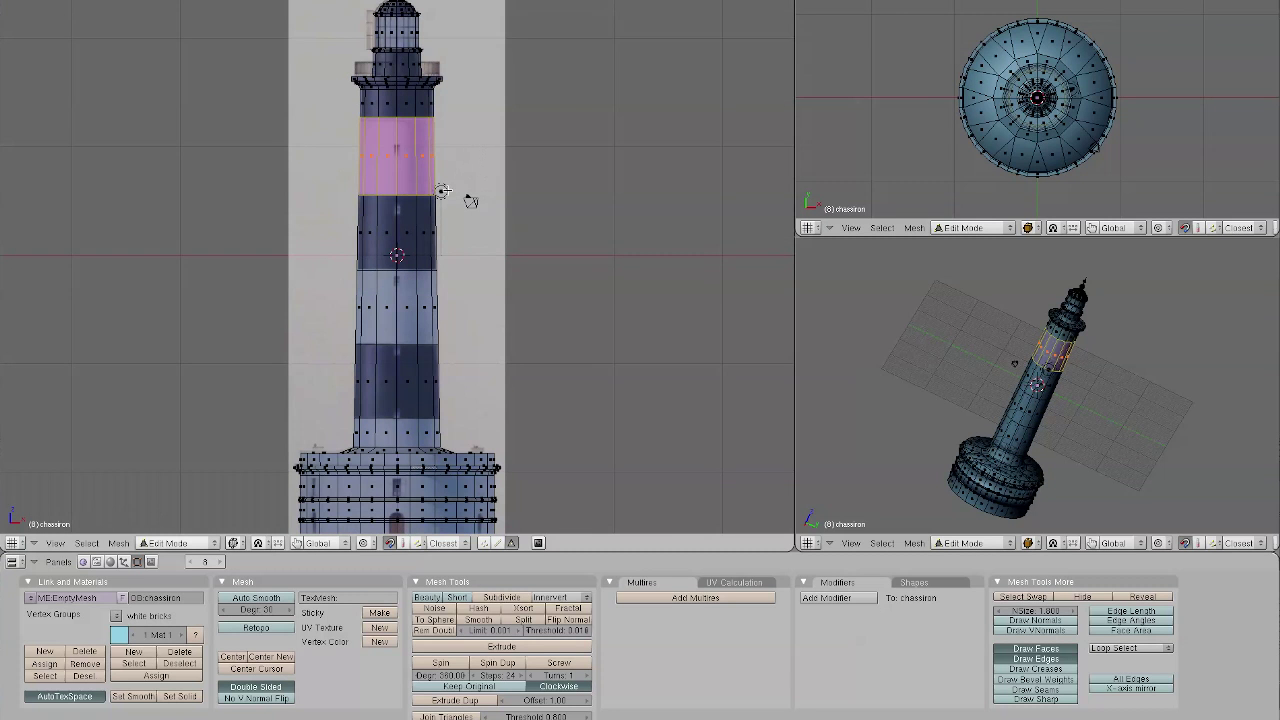
key(b)
drag(330, 270, 470, 346)
- Add the lowest white band and the base face rows to the selection
key(b)
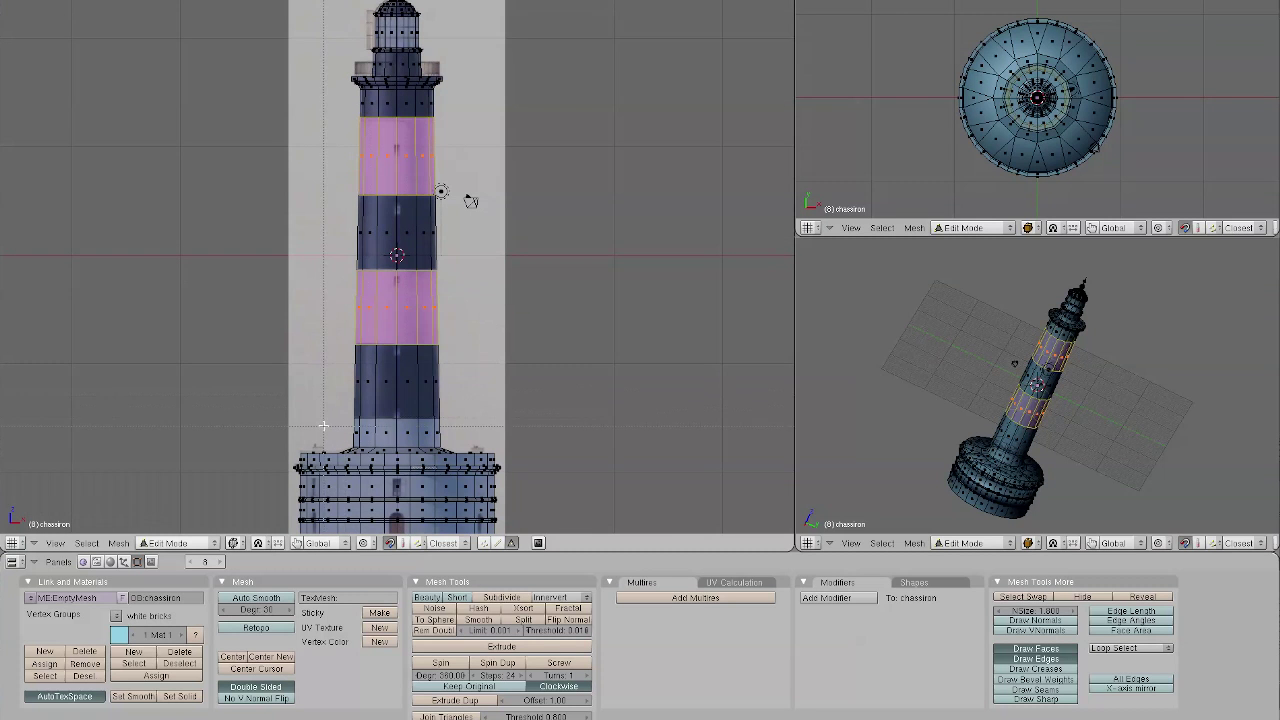
drag(429, 440, 442, 490)
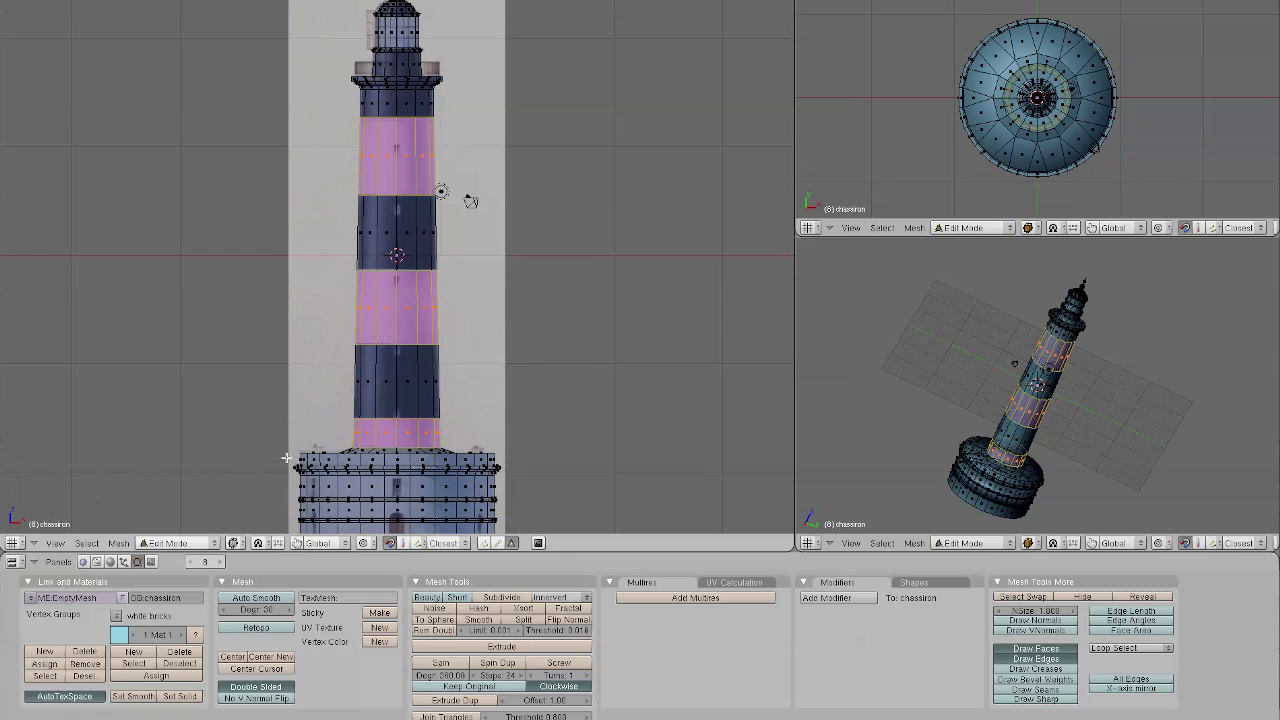
drag(287, 458, 540, 522)
scroll(540, 522, down, 1)
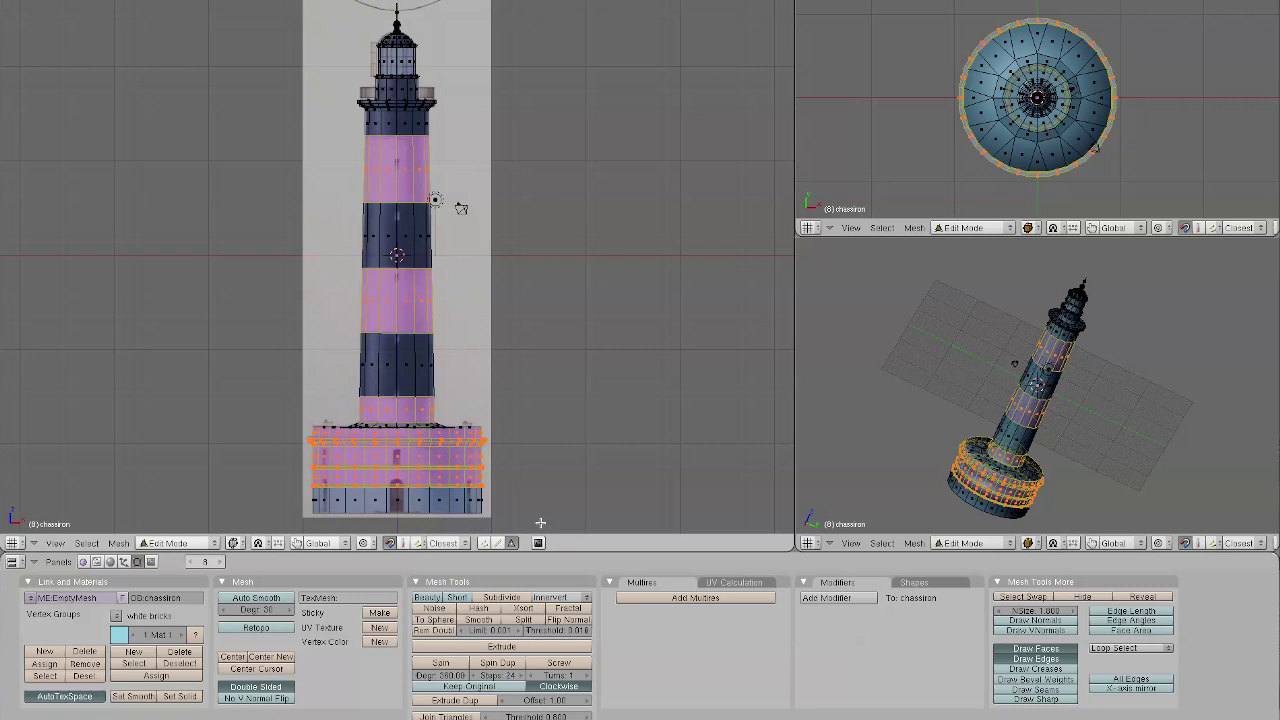
key(b)
drag(300, 486, 525, 516)
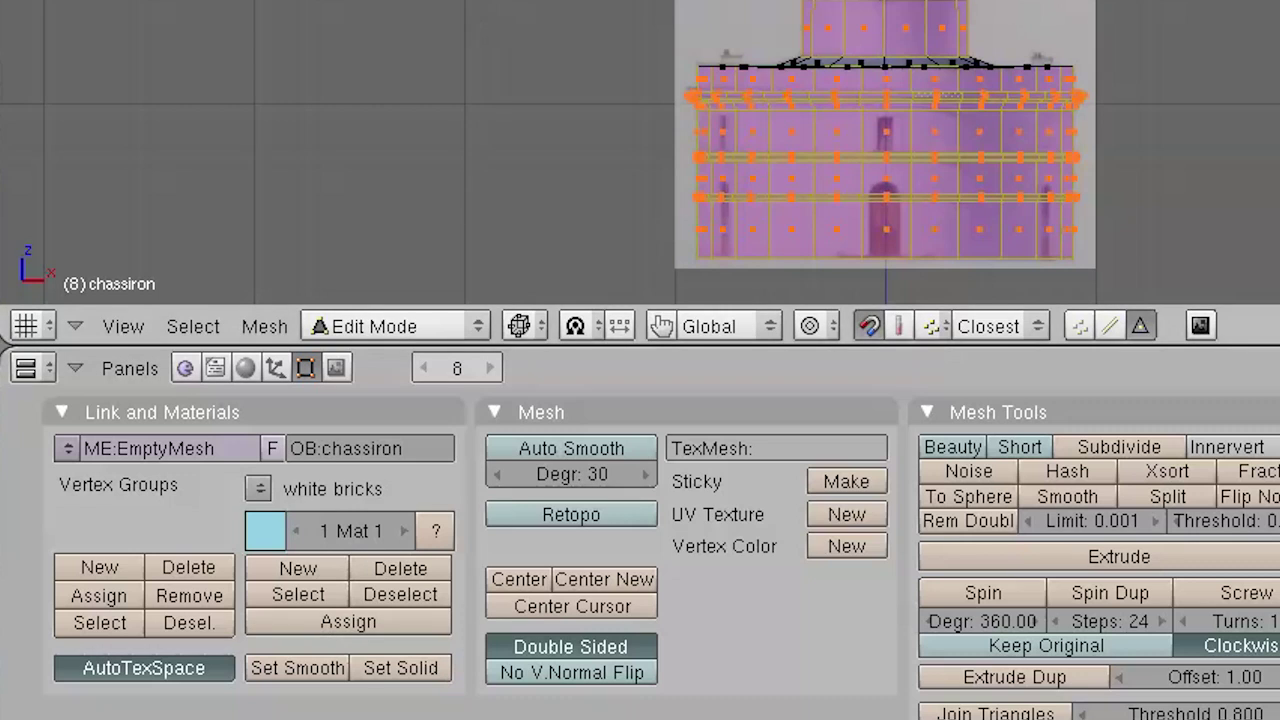
- Hide the white bands, select the dark bands and gallery band, and assign black bricks
key(h)
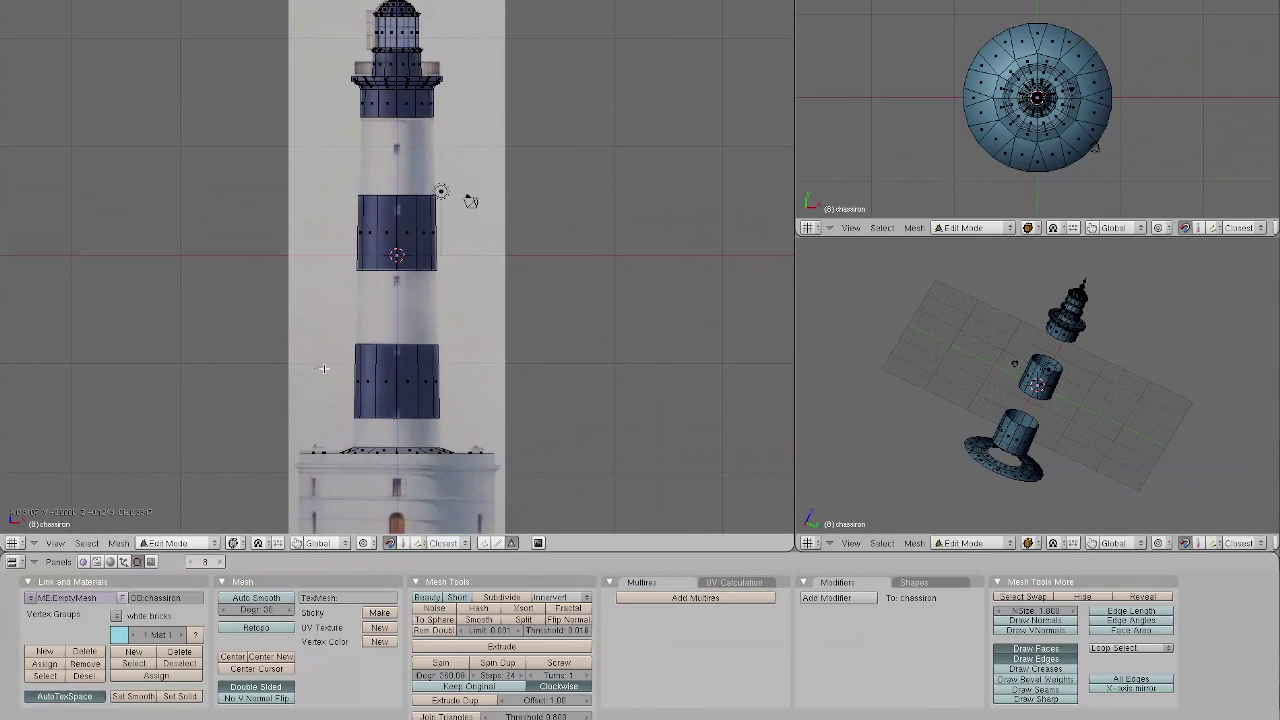
key(l)
key(l)
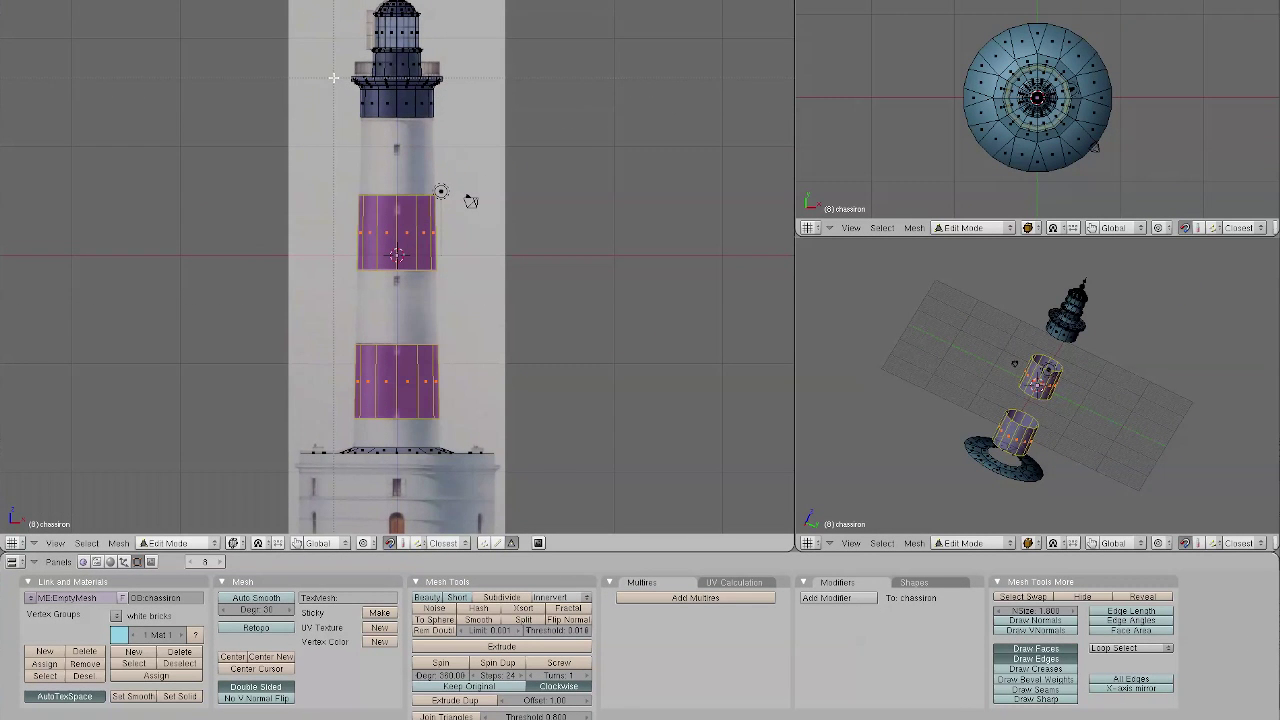
key(l)
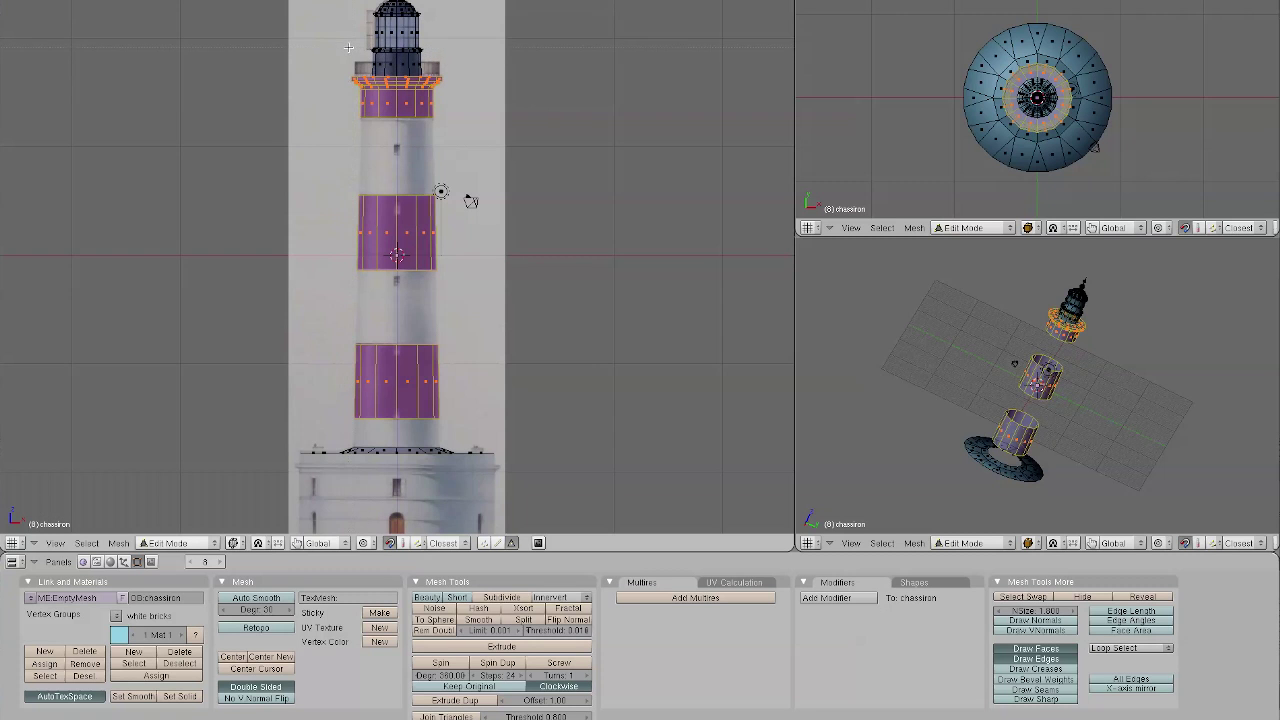
key(l)
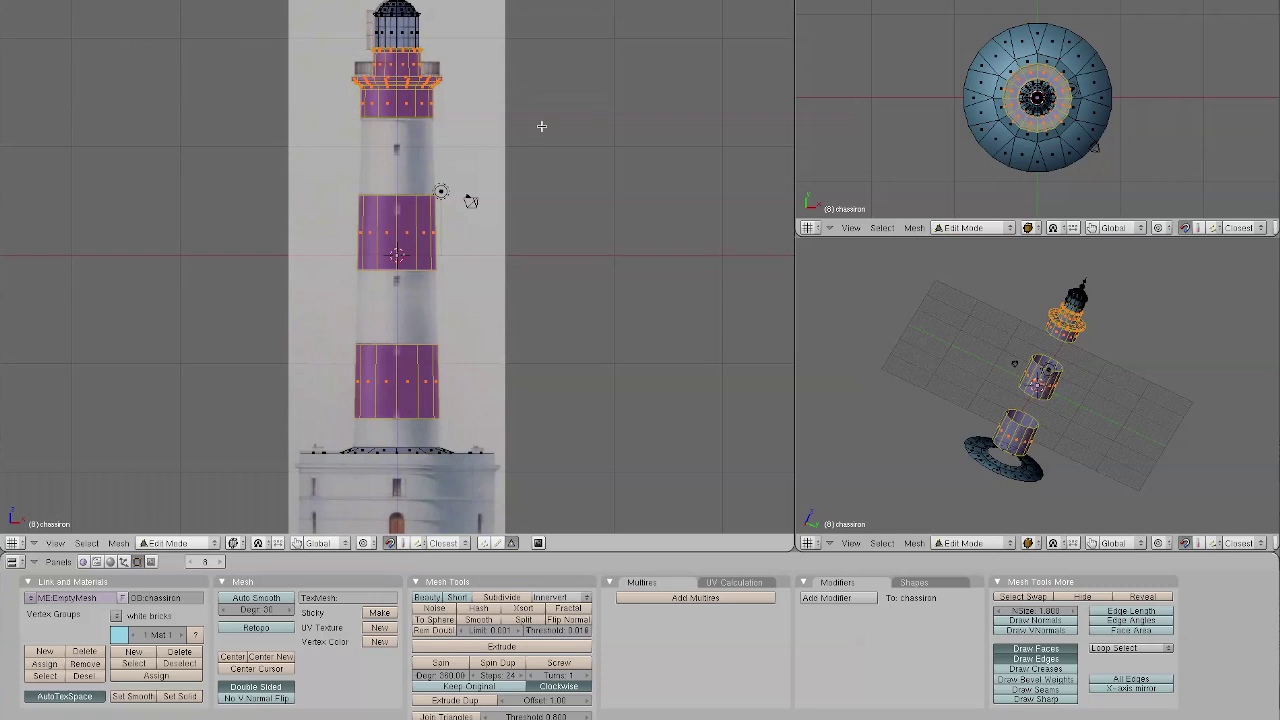
click(117, 617)
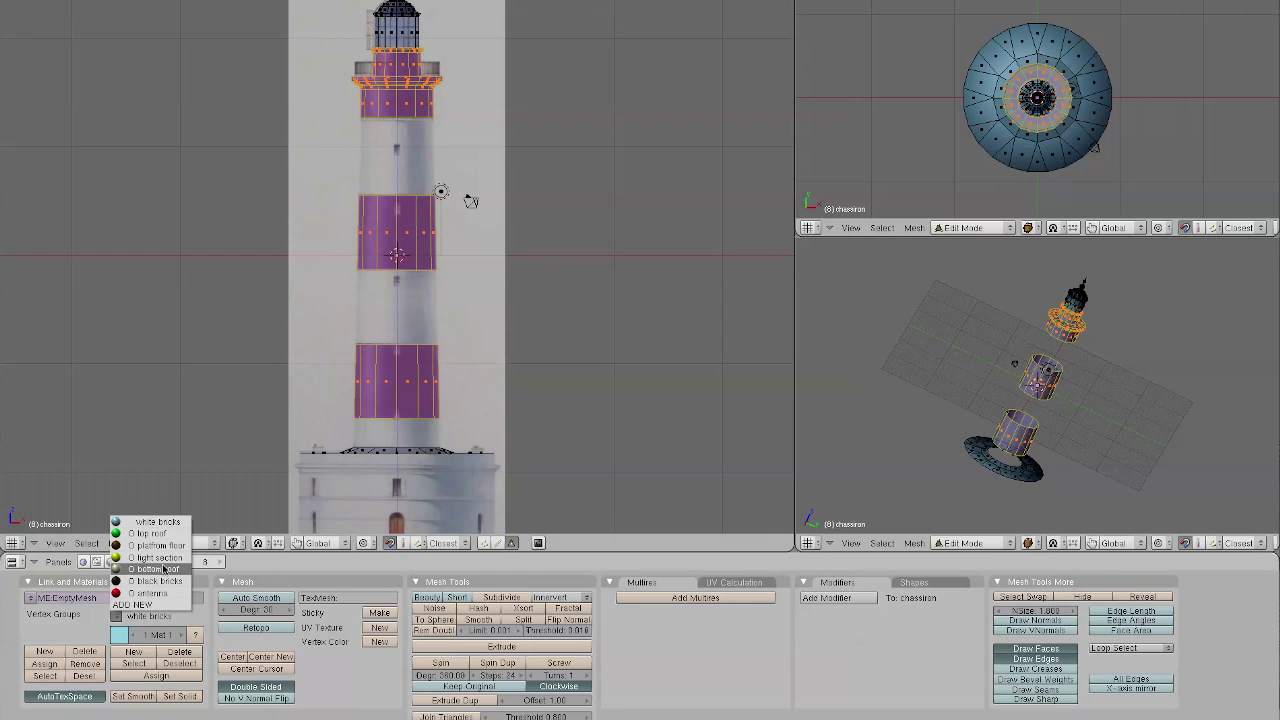
click(160, 581)
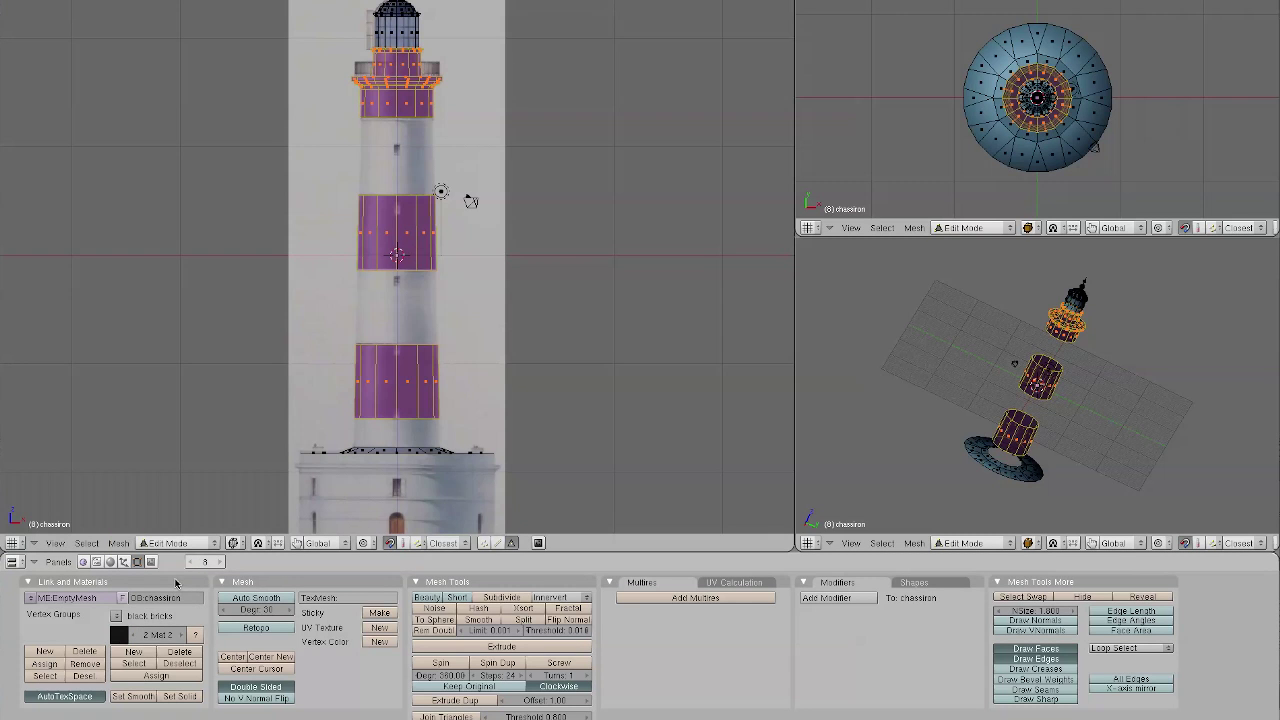
click(157, 677)
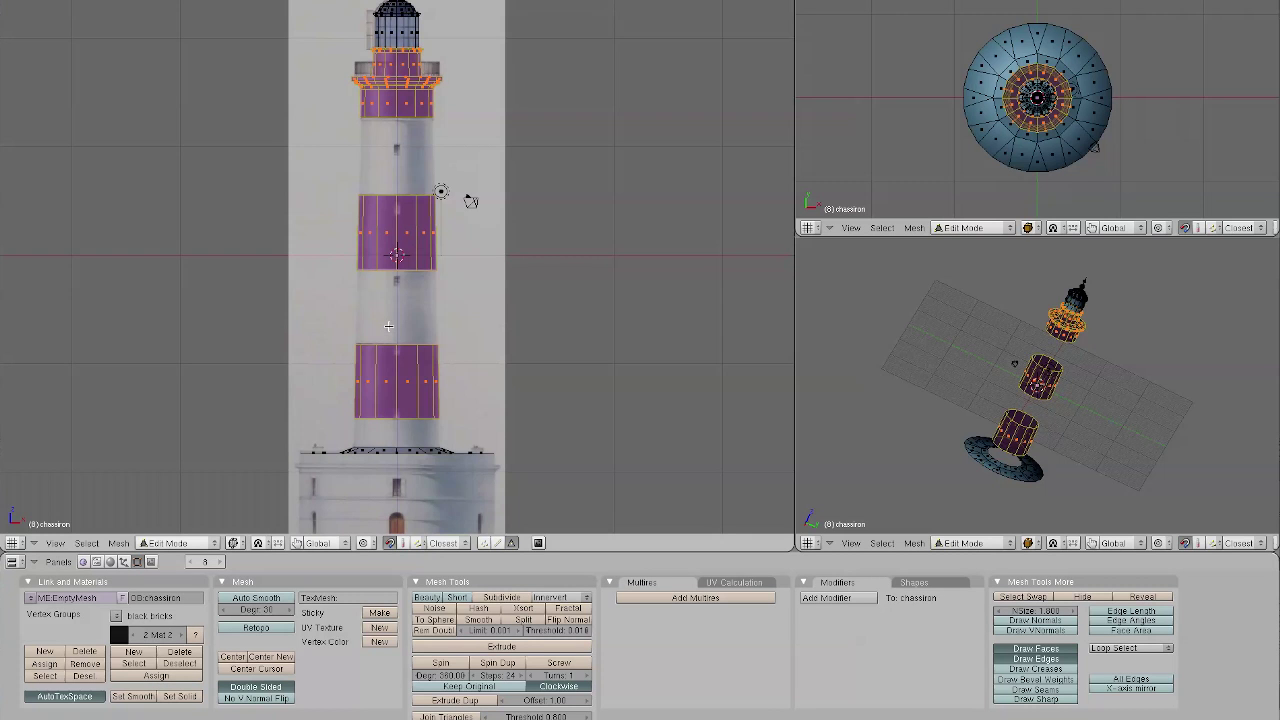
key(a)
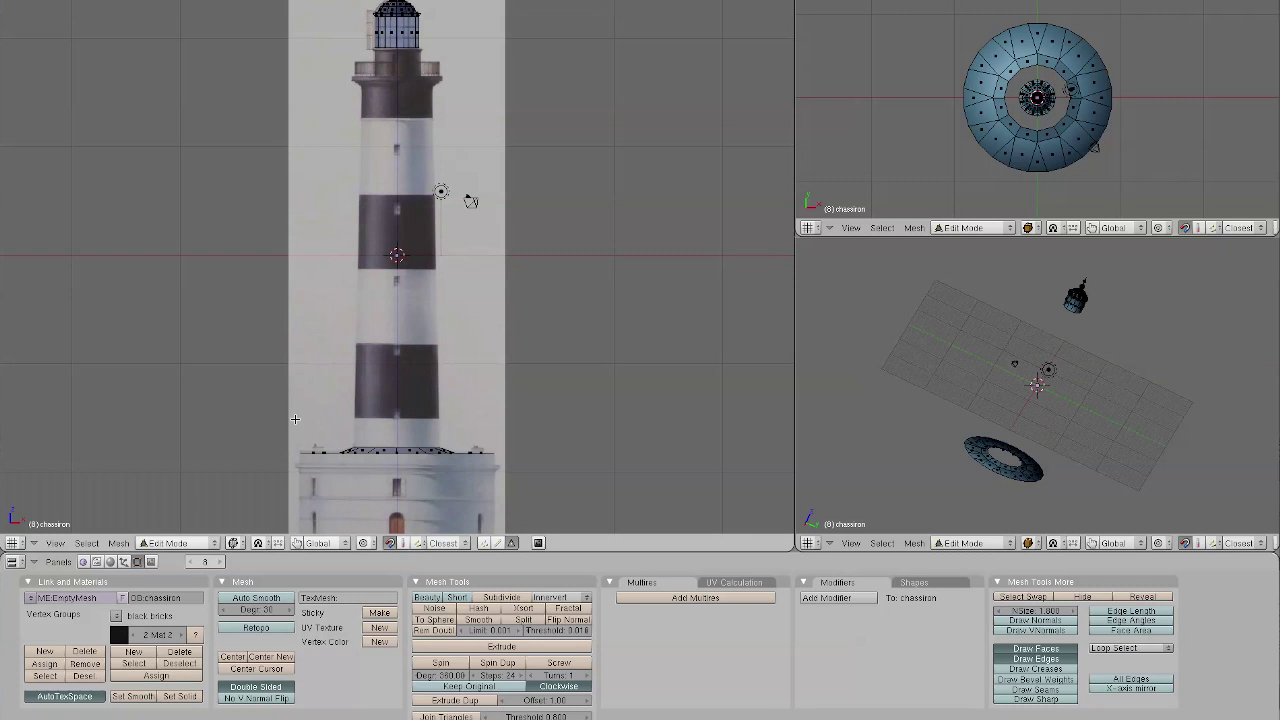
- Select the top ring of the base and give it the bottom roof material
key(b)
drag(250, 440, 549, 476)
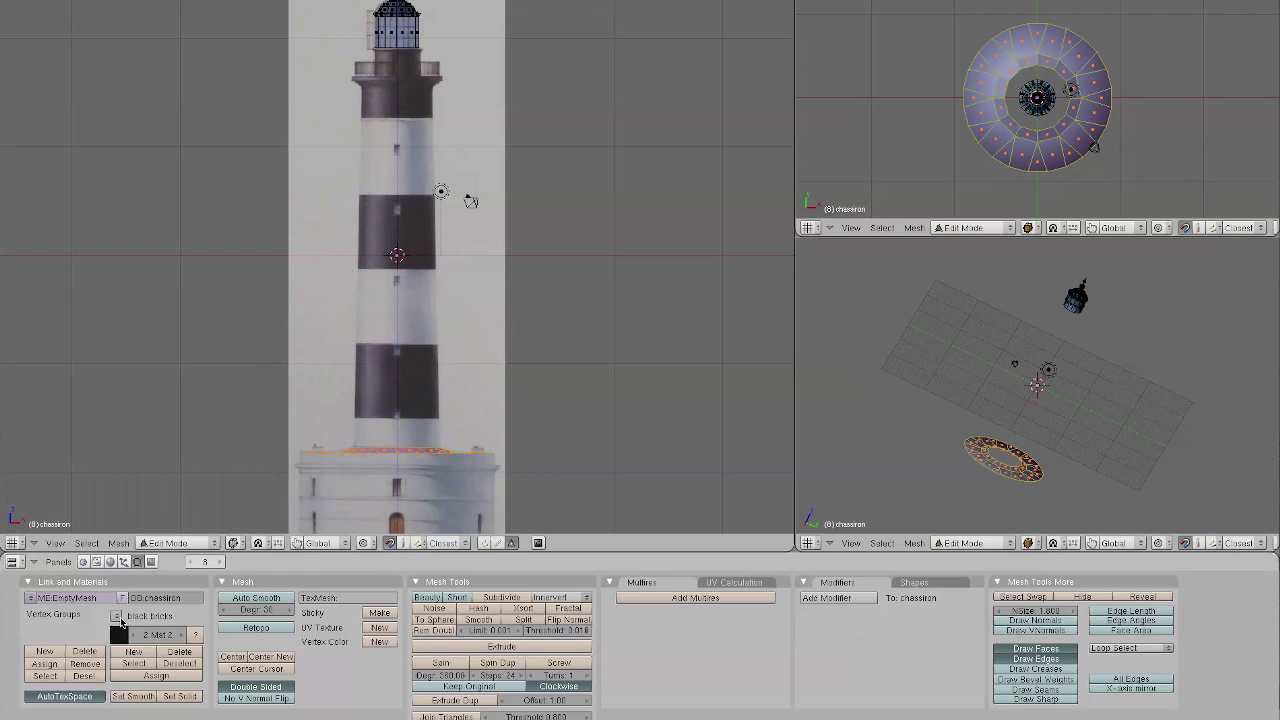
click(118, 617)
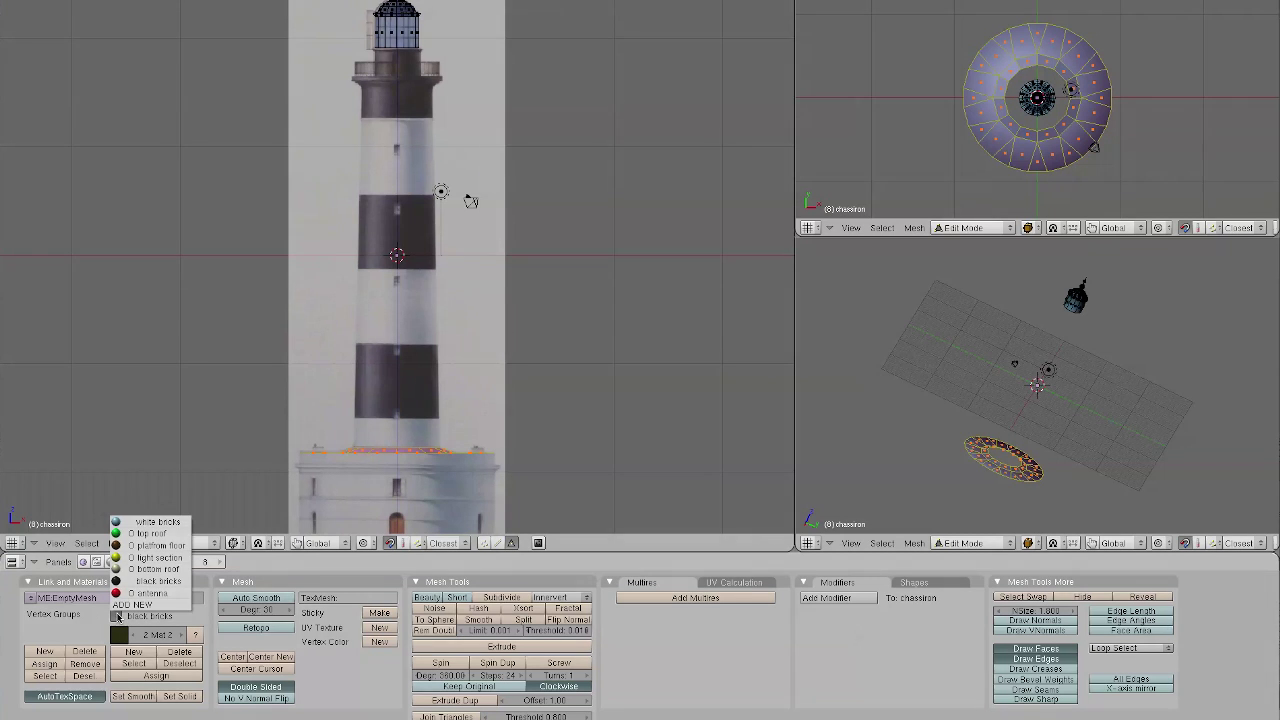
click(155, 569)
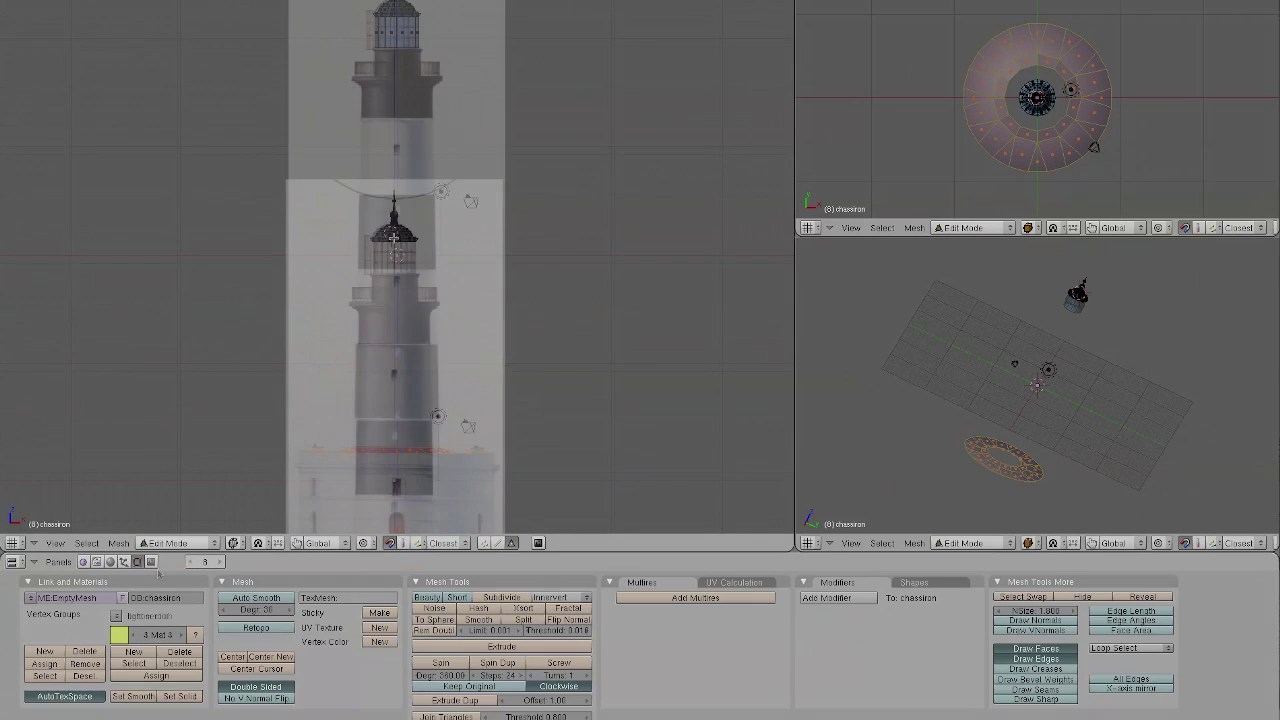
- Select the lantern dome faces and give them the top roof material
scroll(393, 237, up, 6)
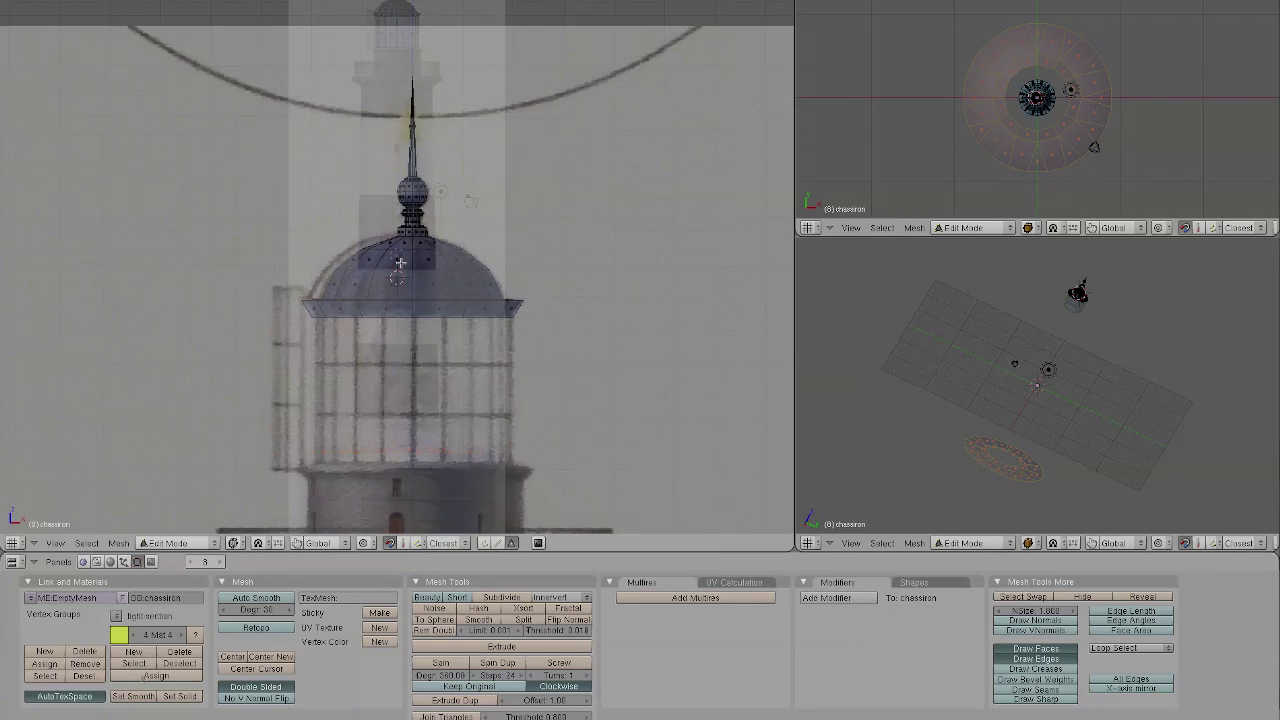
key(b)
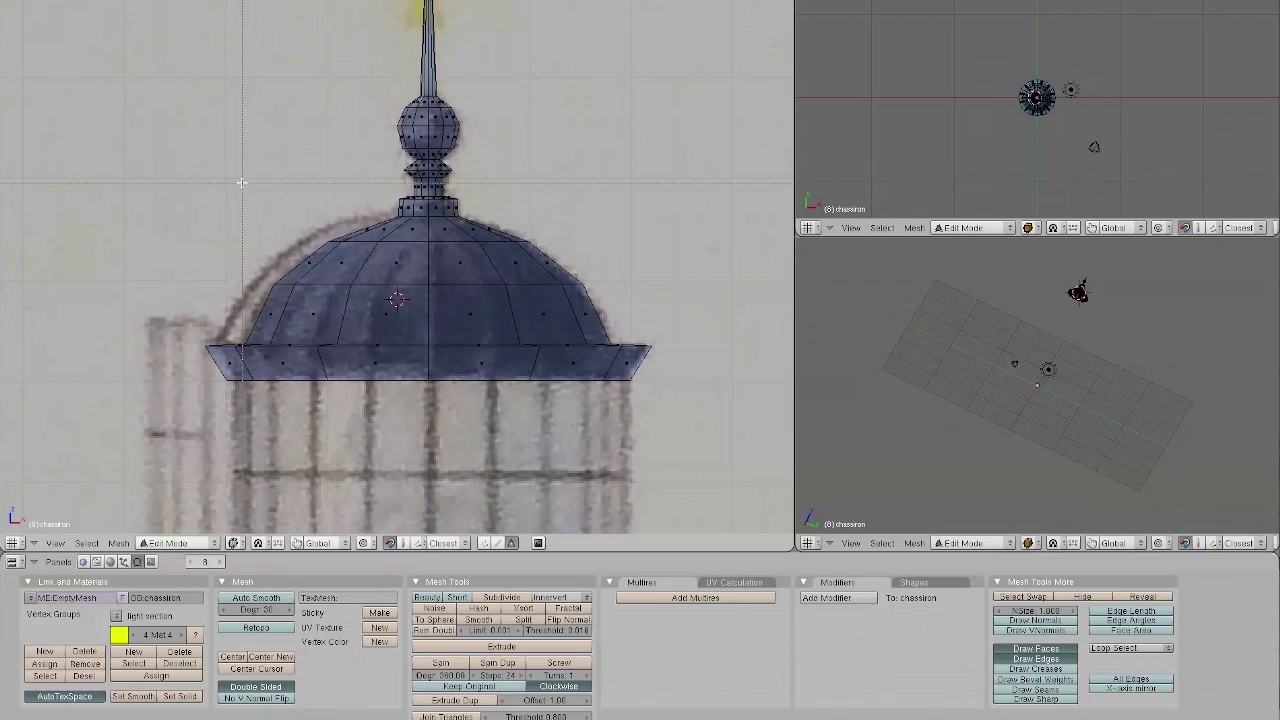
key(Escape)
key(g)
drag(248, 195, 677, 406)
key(b)
drag(193, 253, 293, 412)
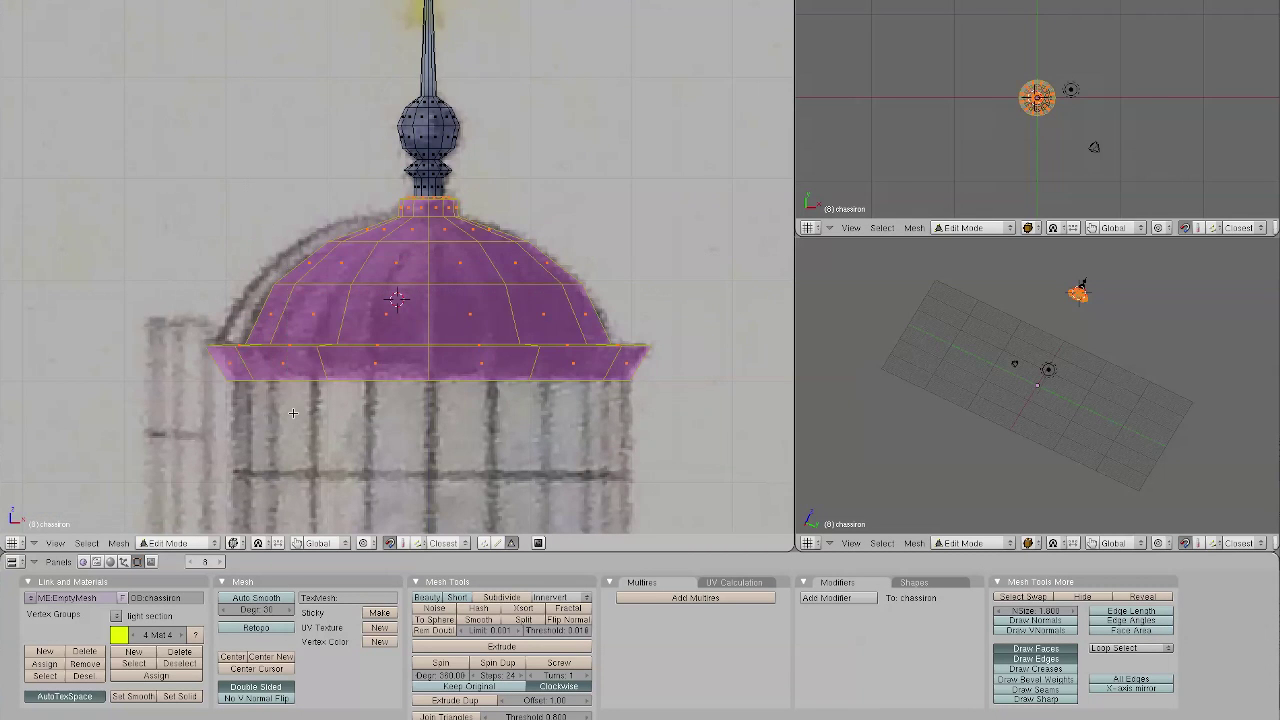
click(116, 616)
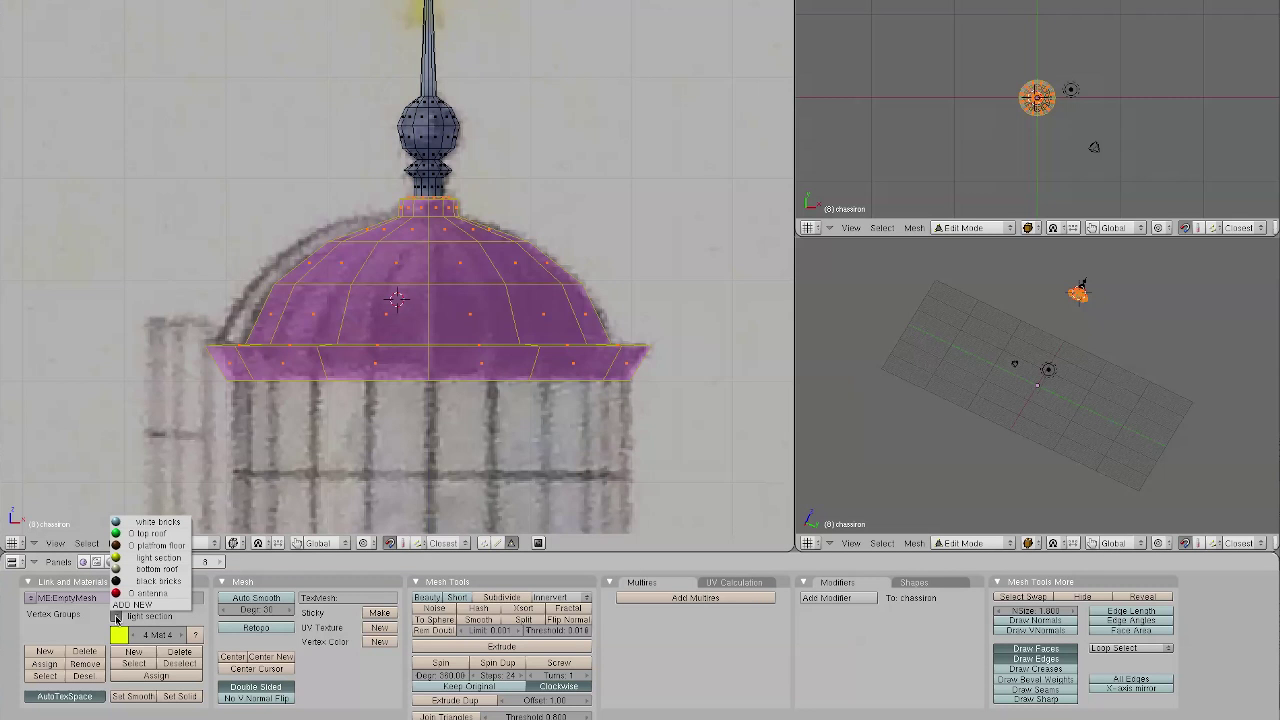
click(149, 534)
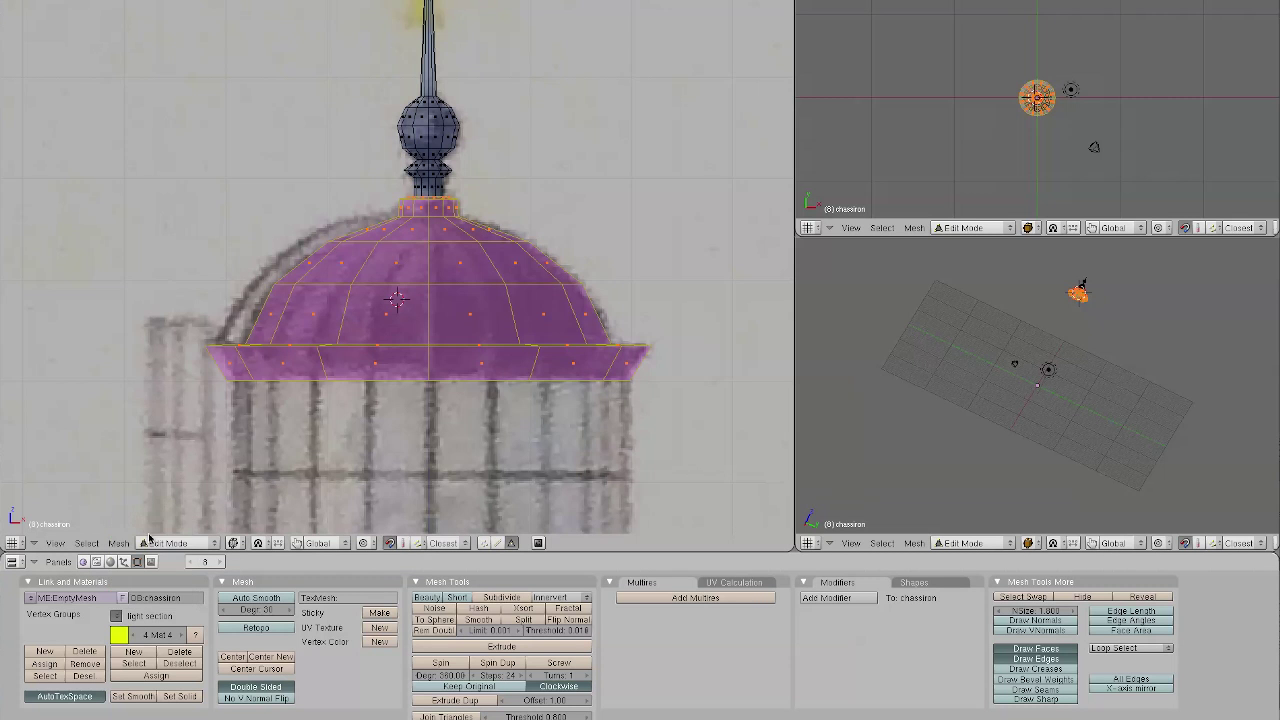
click(146, 665)
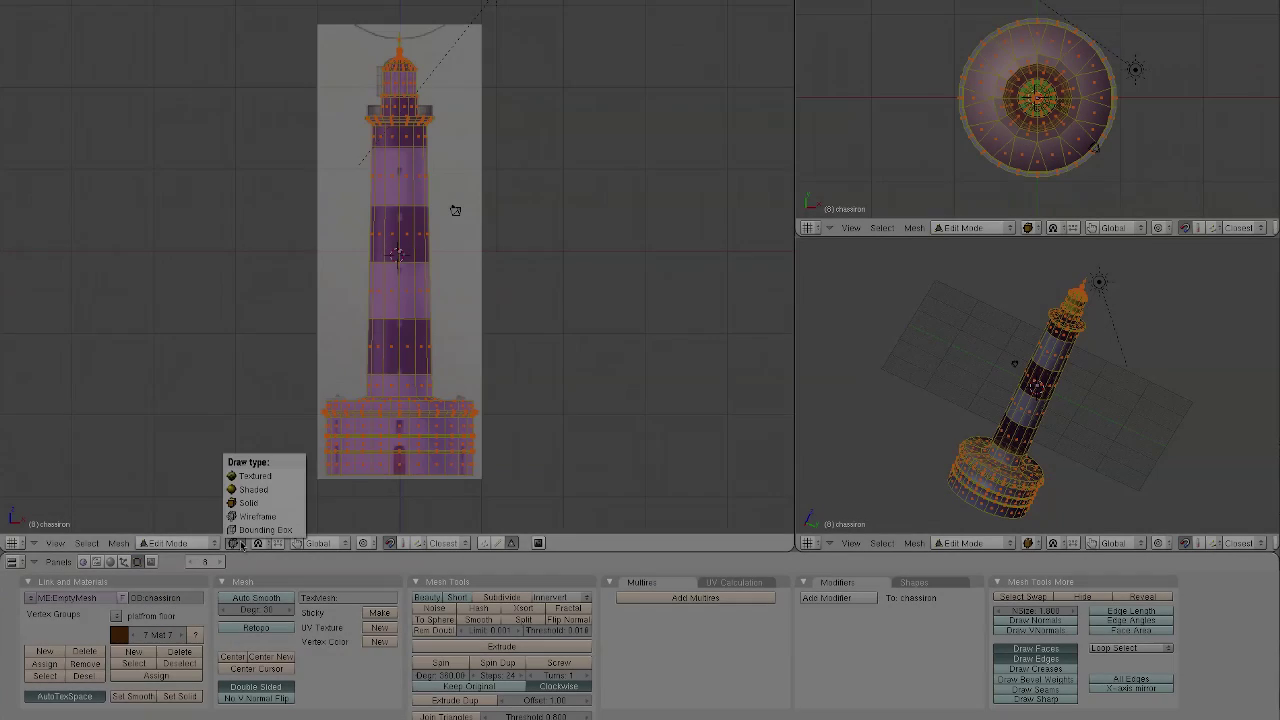
- Switch to shaded drawing in Object Mode and orbit to a tilted view of the lighthouse
click(269, 490)
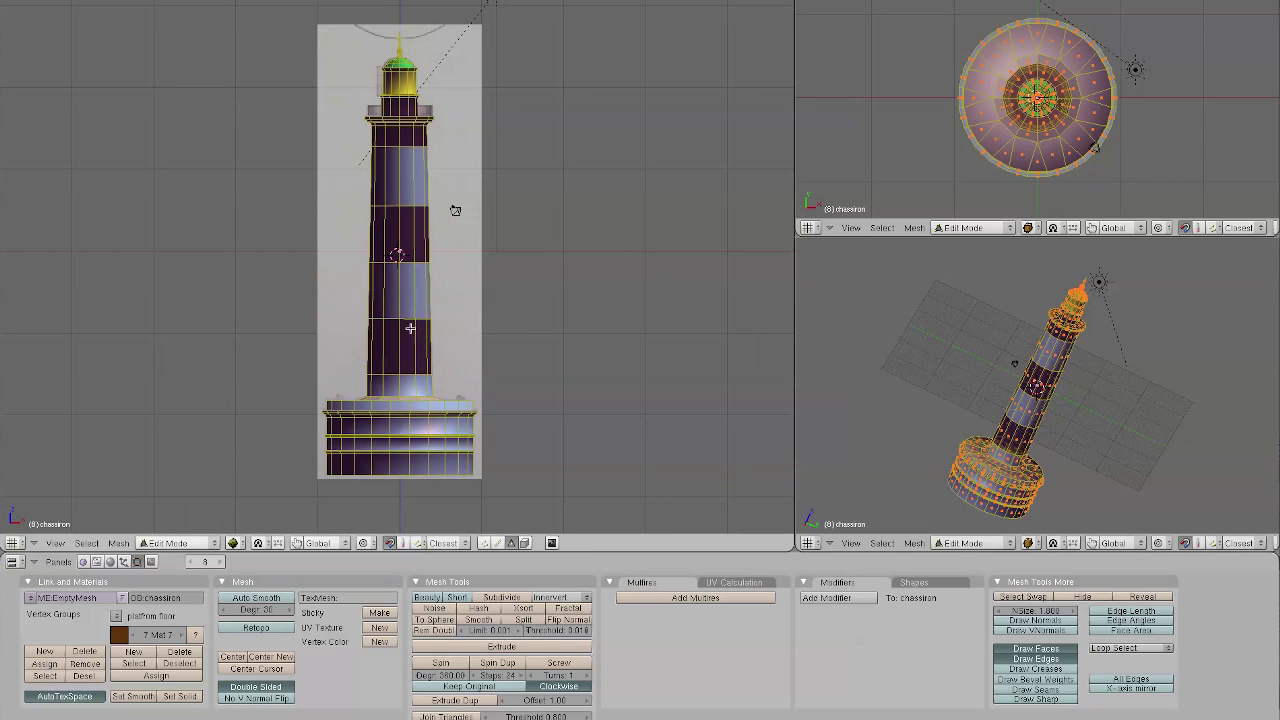
key(Tab)
middle_drag(398, 307, 251, 392)
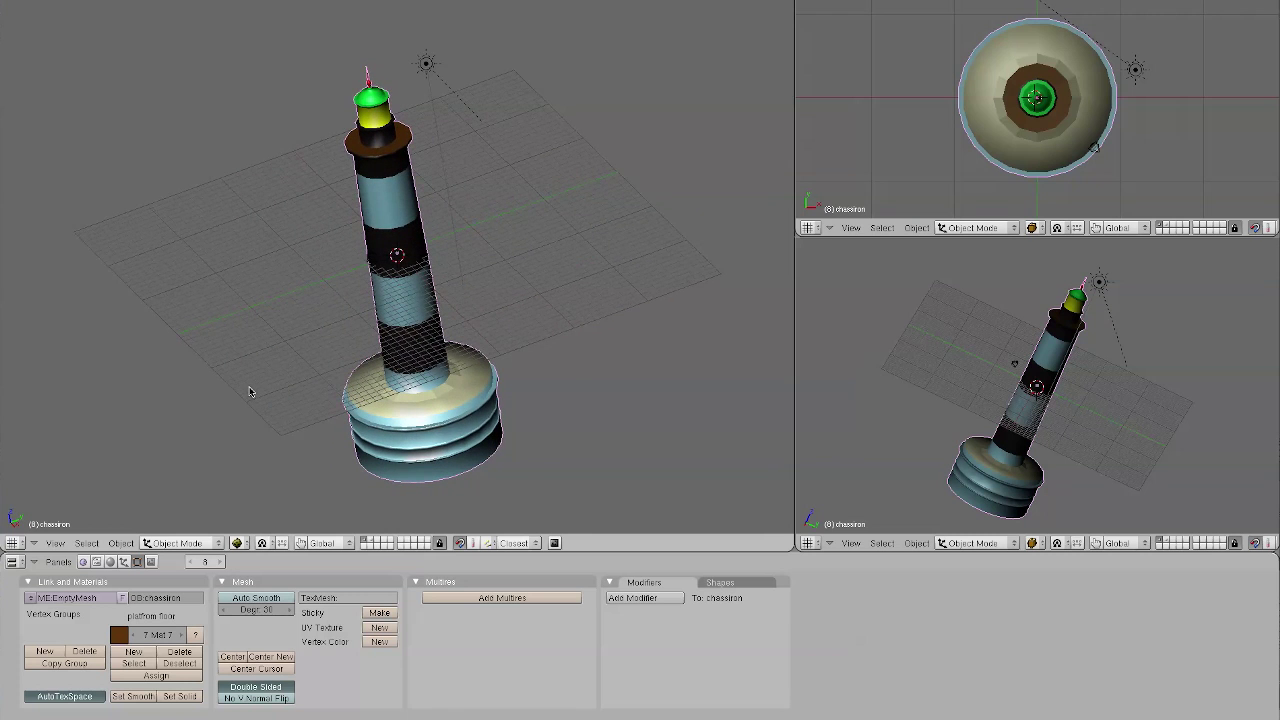
scroll(250, 392, up, 2)
- Fly up the lighthouse to its yellow lantern, green dome and red antenna, circling its top
scroll(250, 392, down, 1)
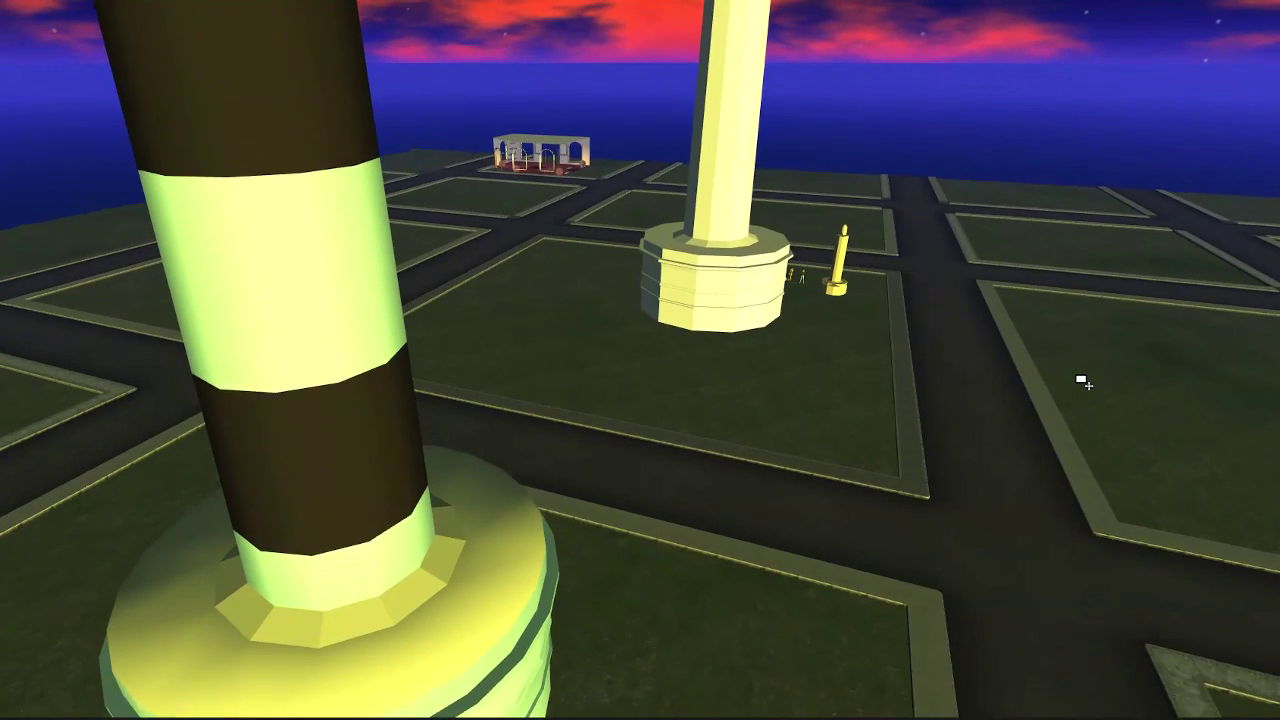
key(Page_Up)
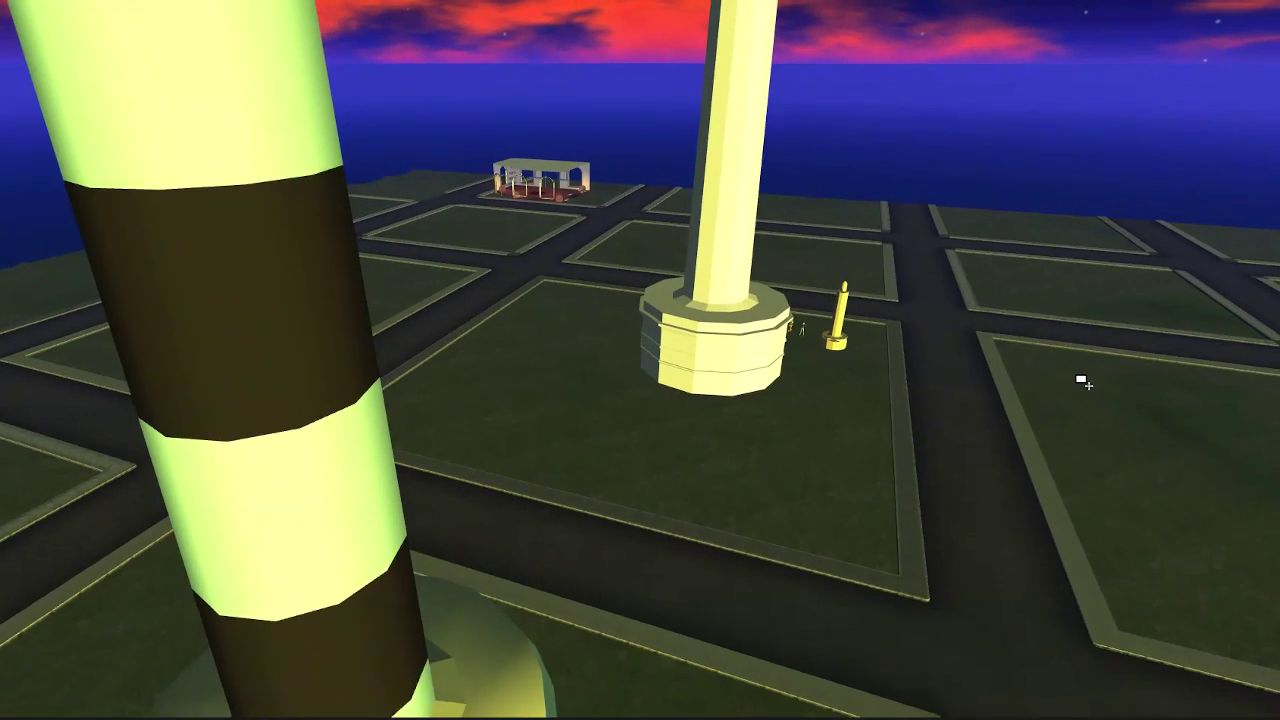
key(Page_Up)
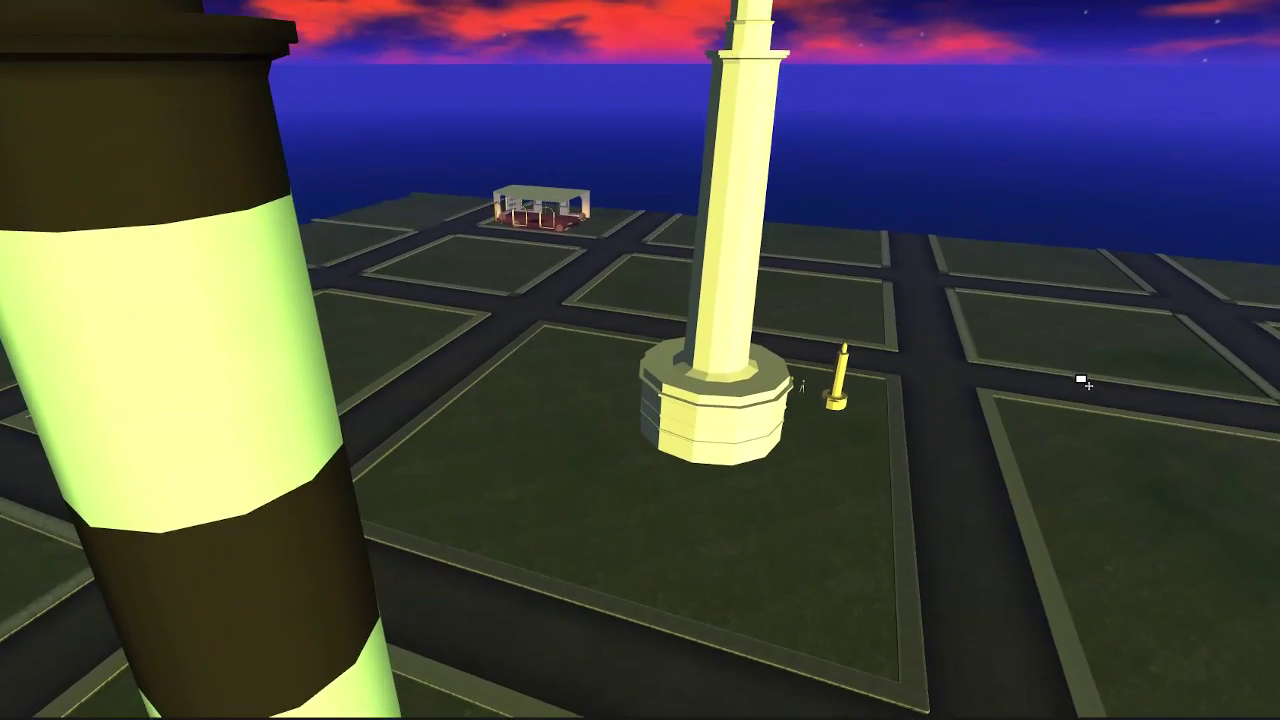
key(Page_Up)
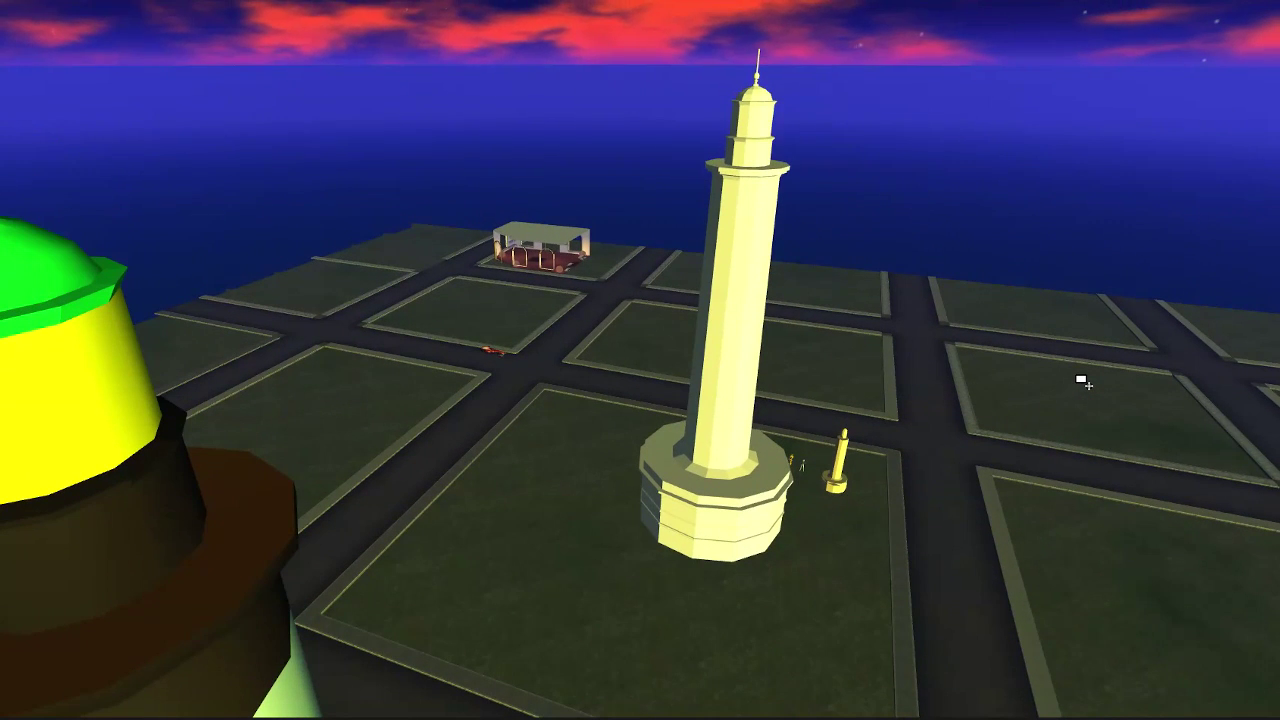
key(Left)
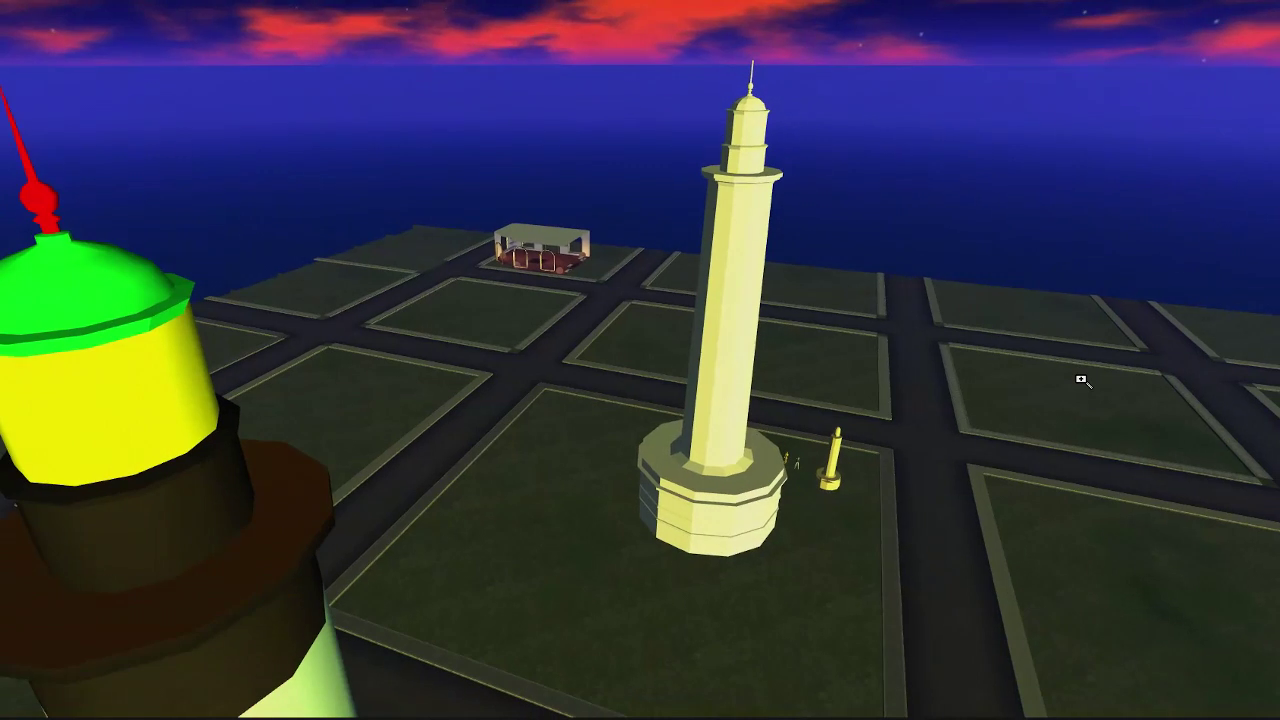